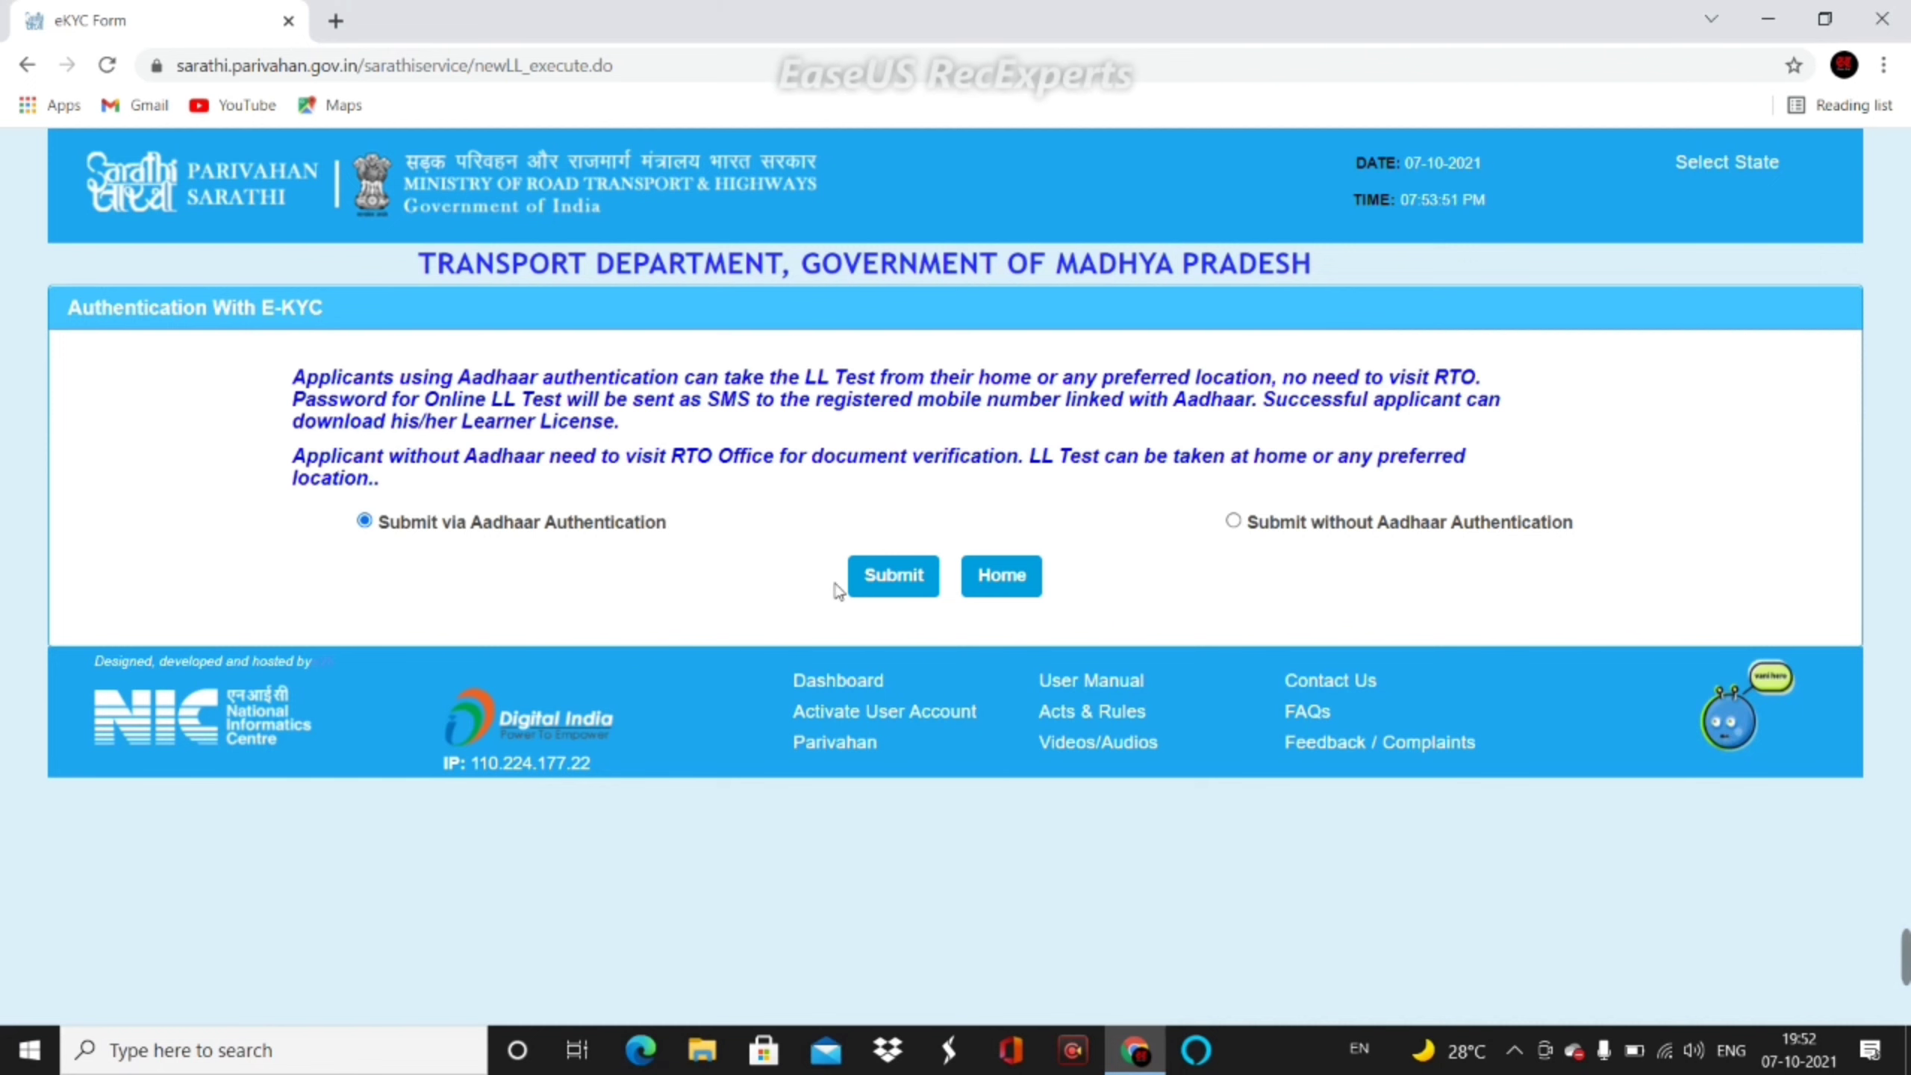
# - Confirm Aadhaar authentication, paste the applicant's Aadhaar number and request an OTP to the registered mobile
pyautogui.click(907, 590)
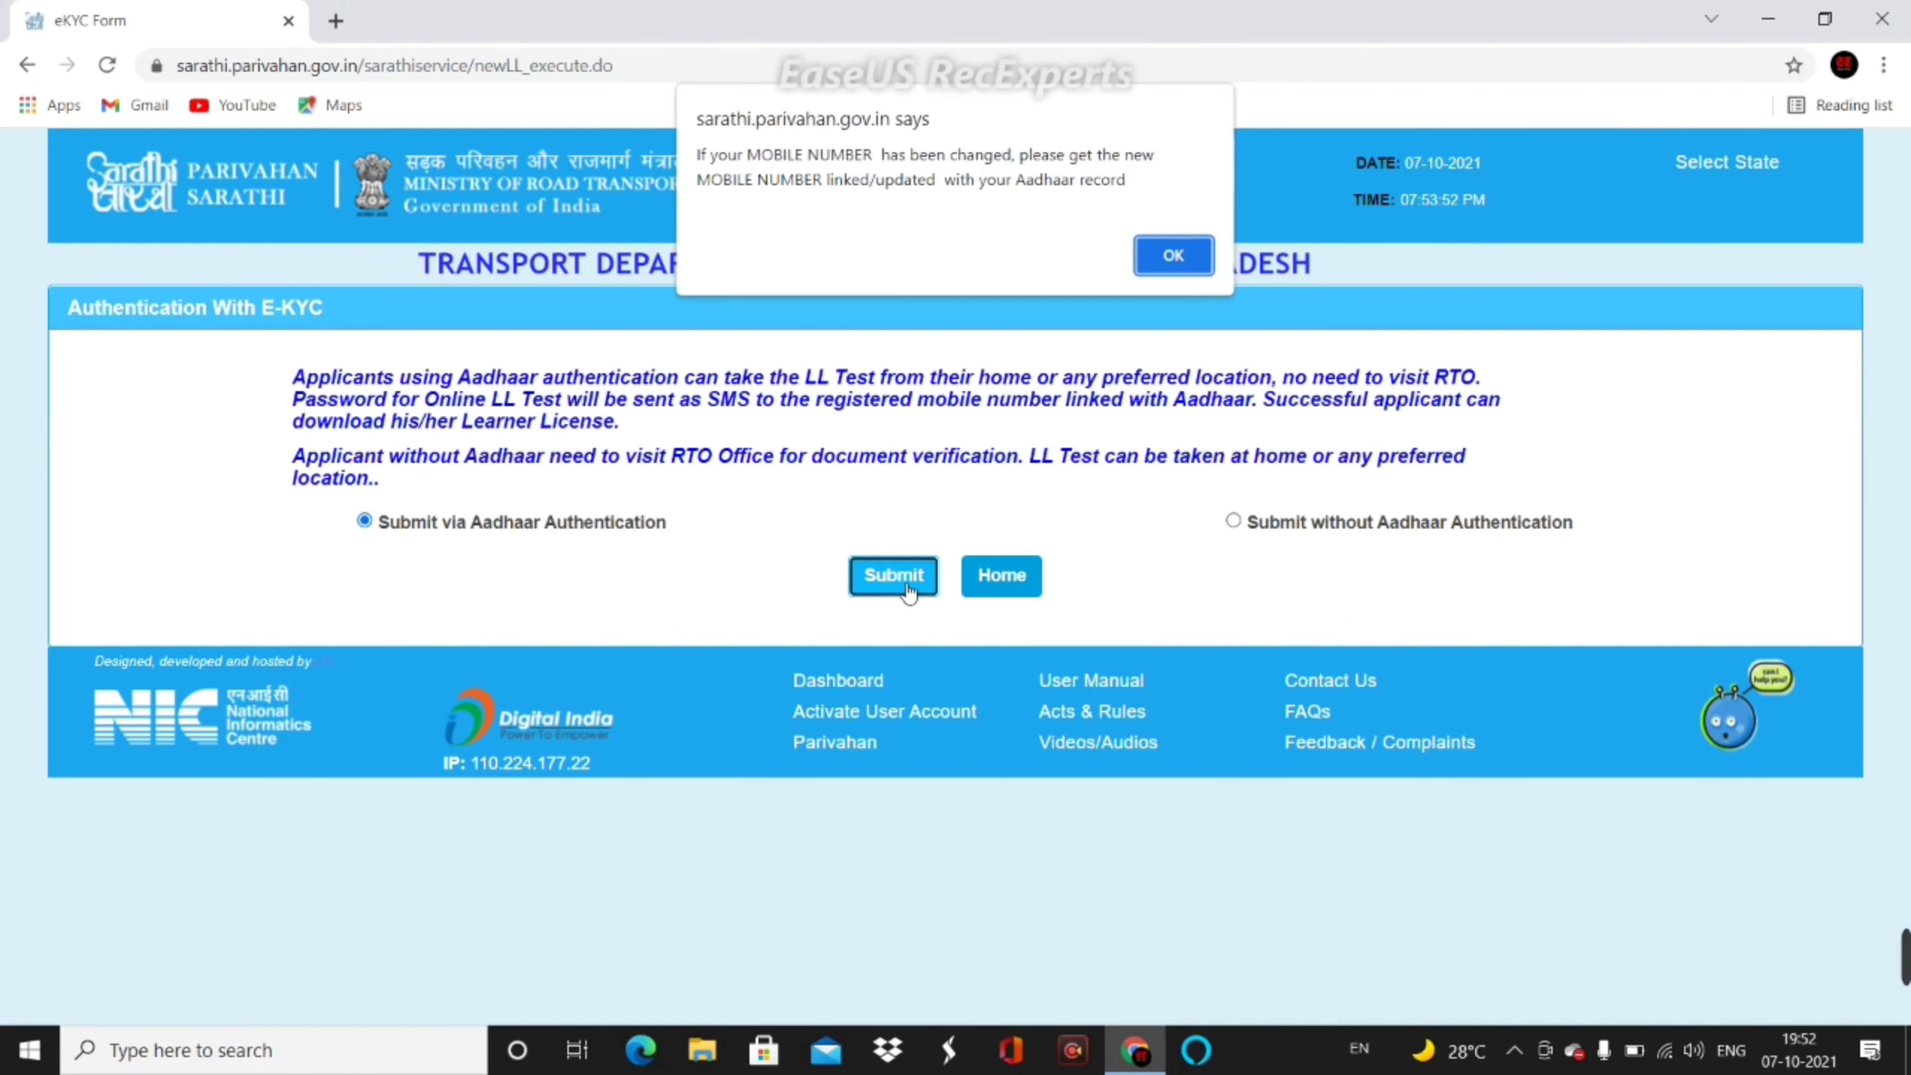
pyautogui.click(1171, 257)
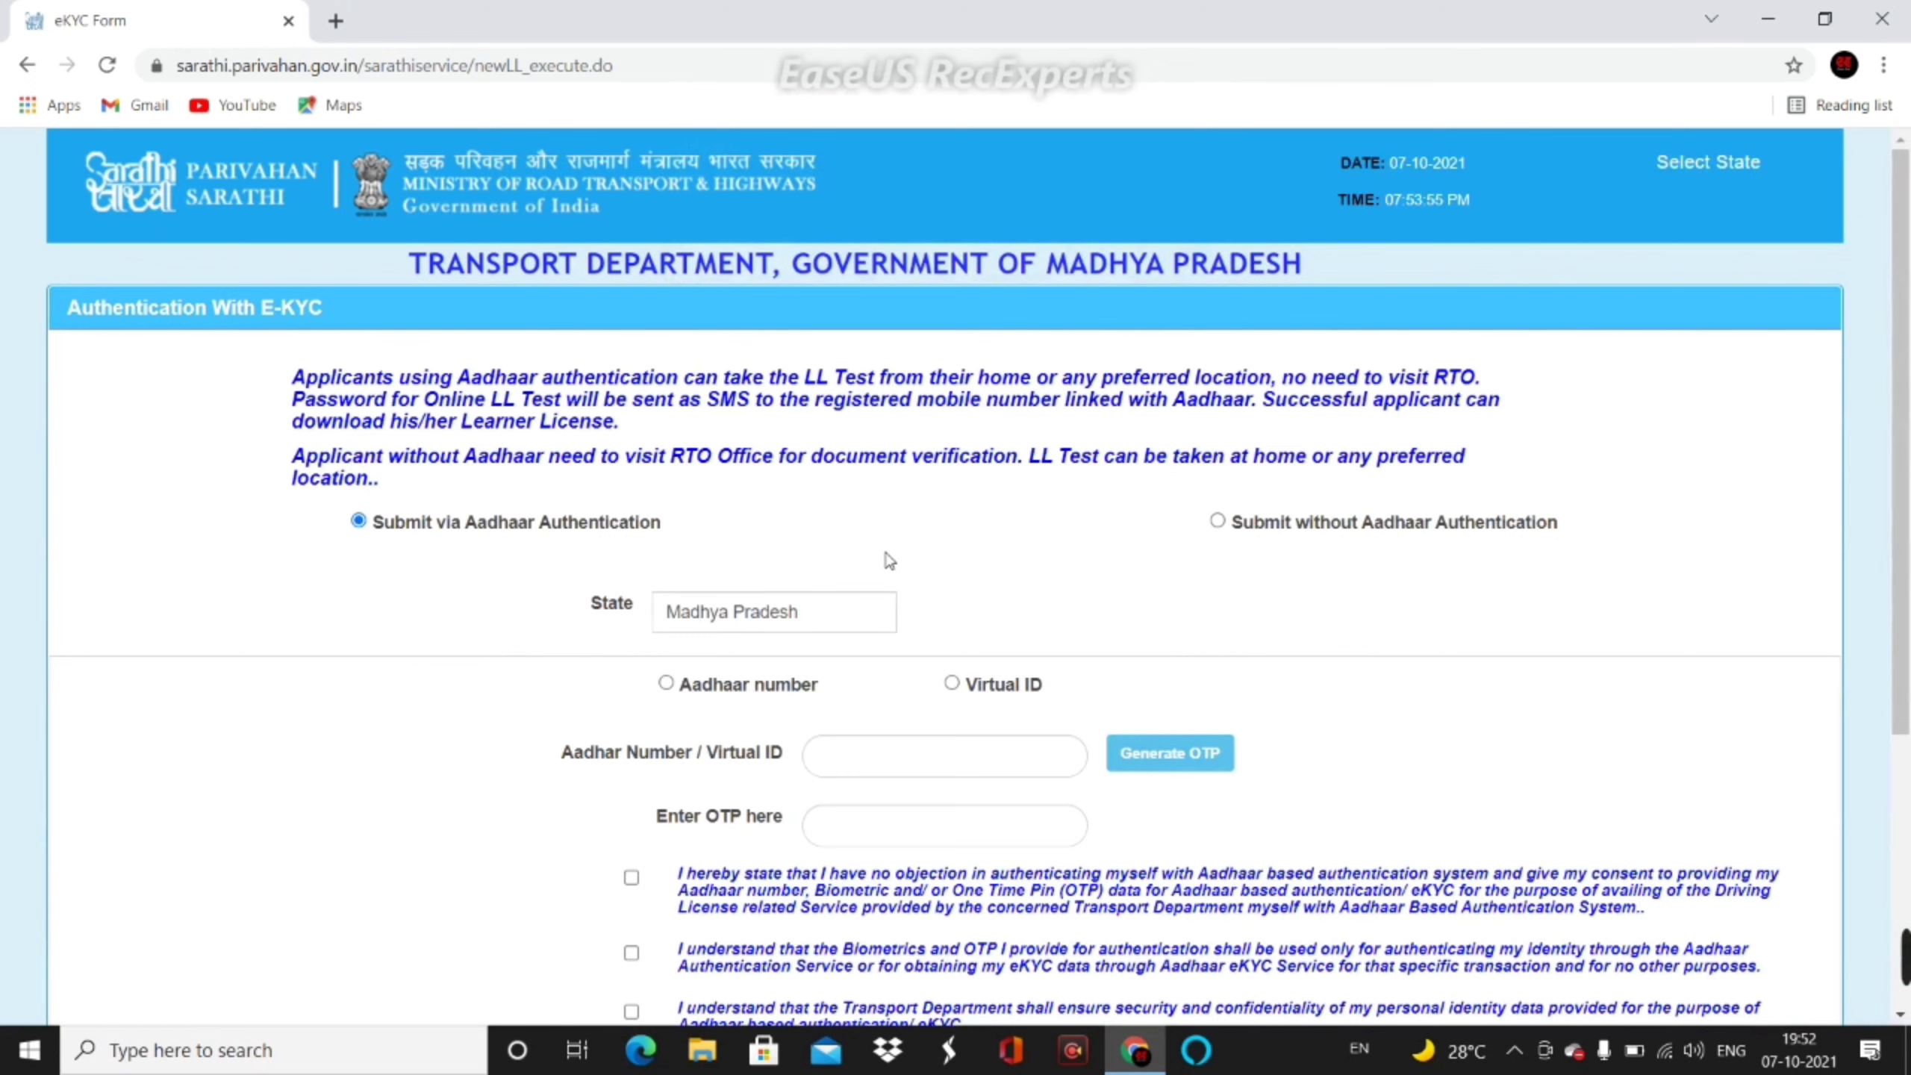
pyautogui.scroll(-2, 887, 557)
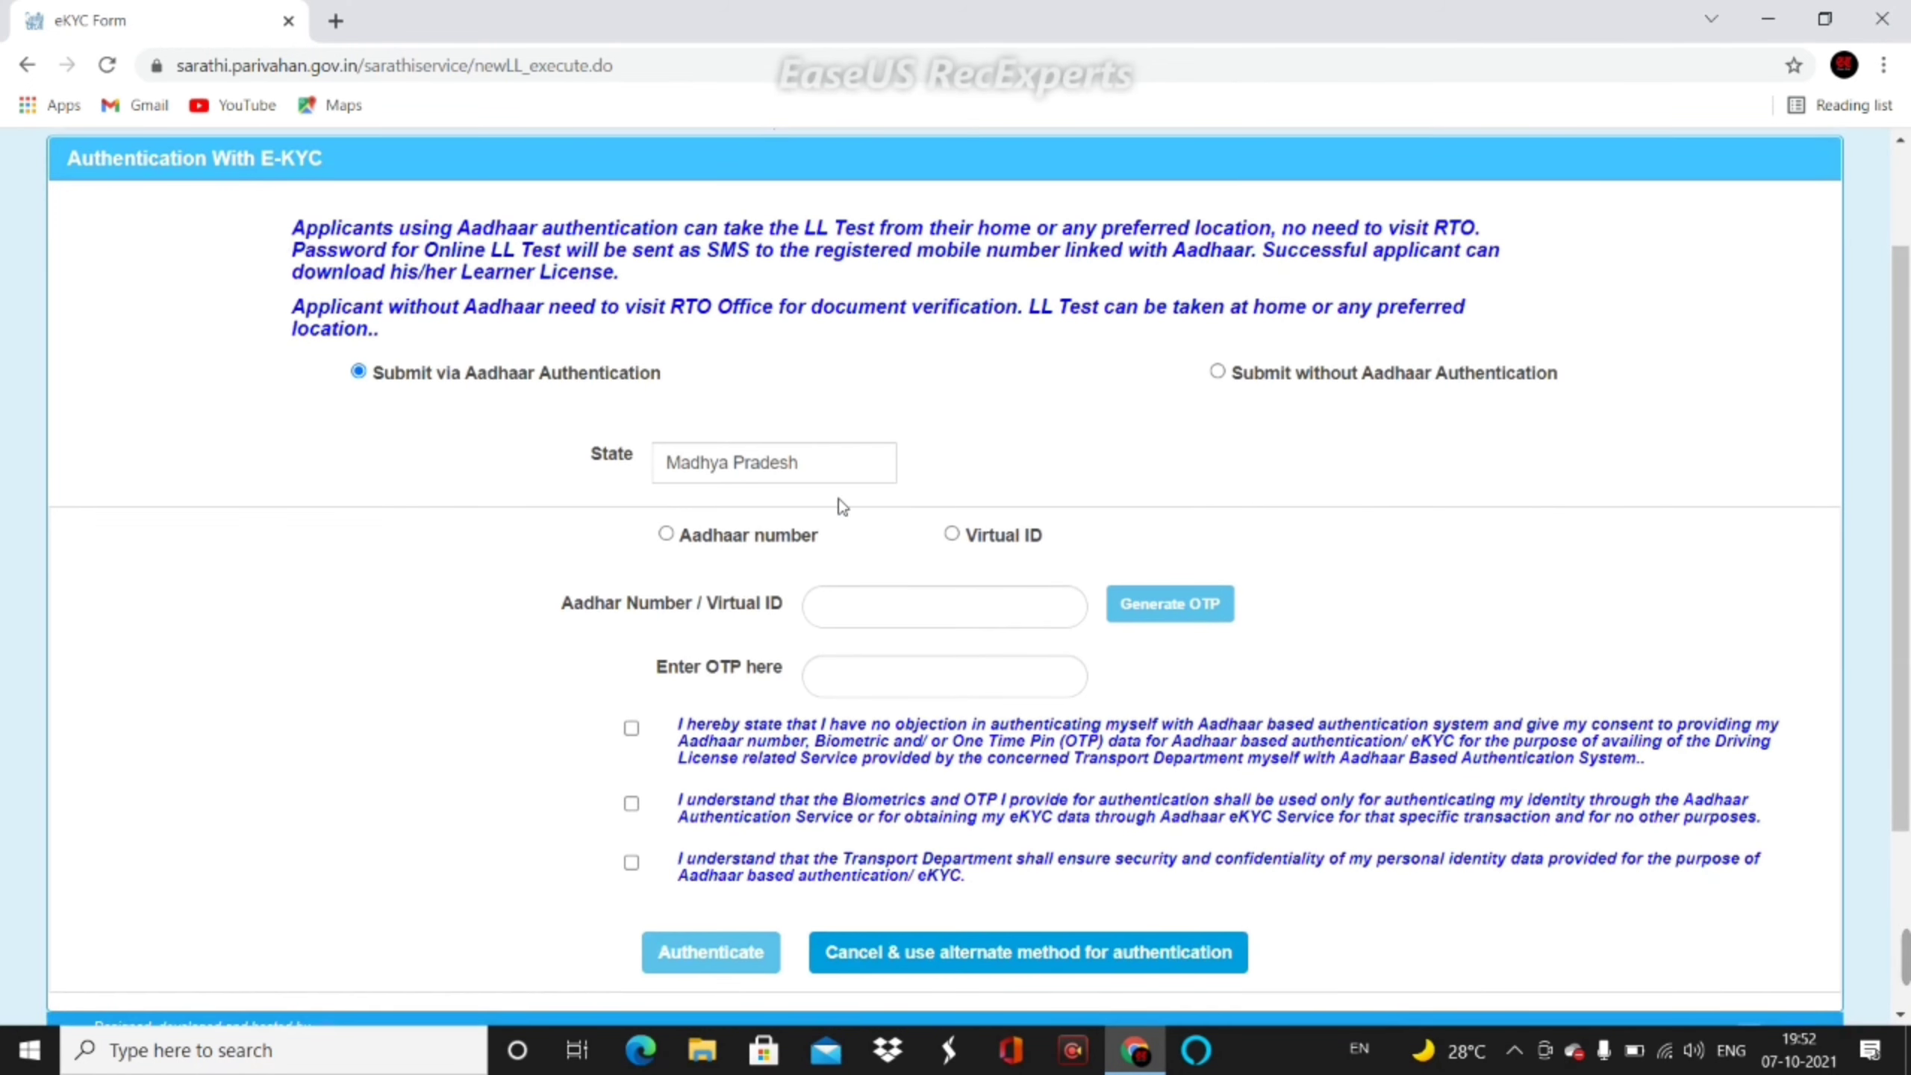
pyautogui.click(917, 627)
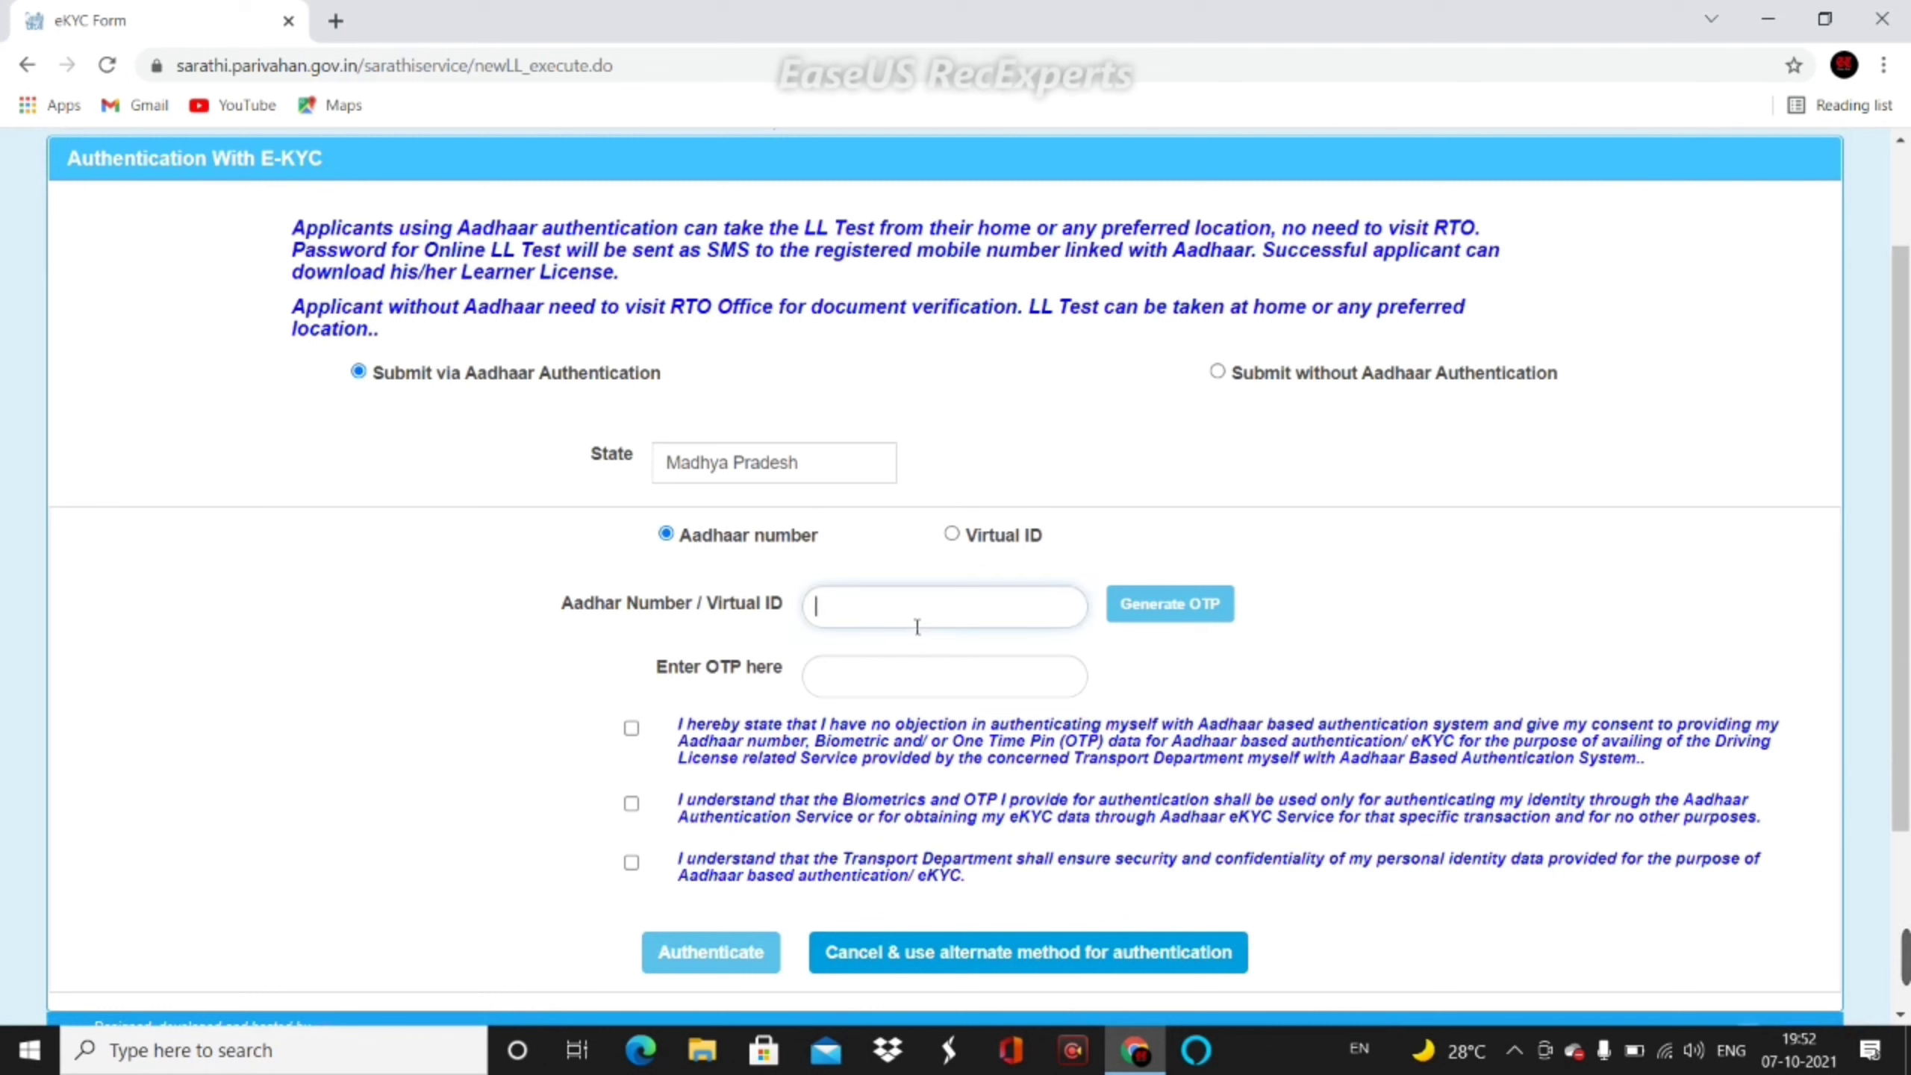
pyautogui.hotkey('ctrl', 'v')
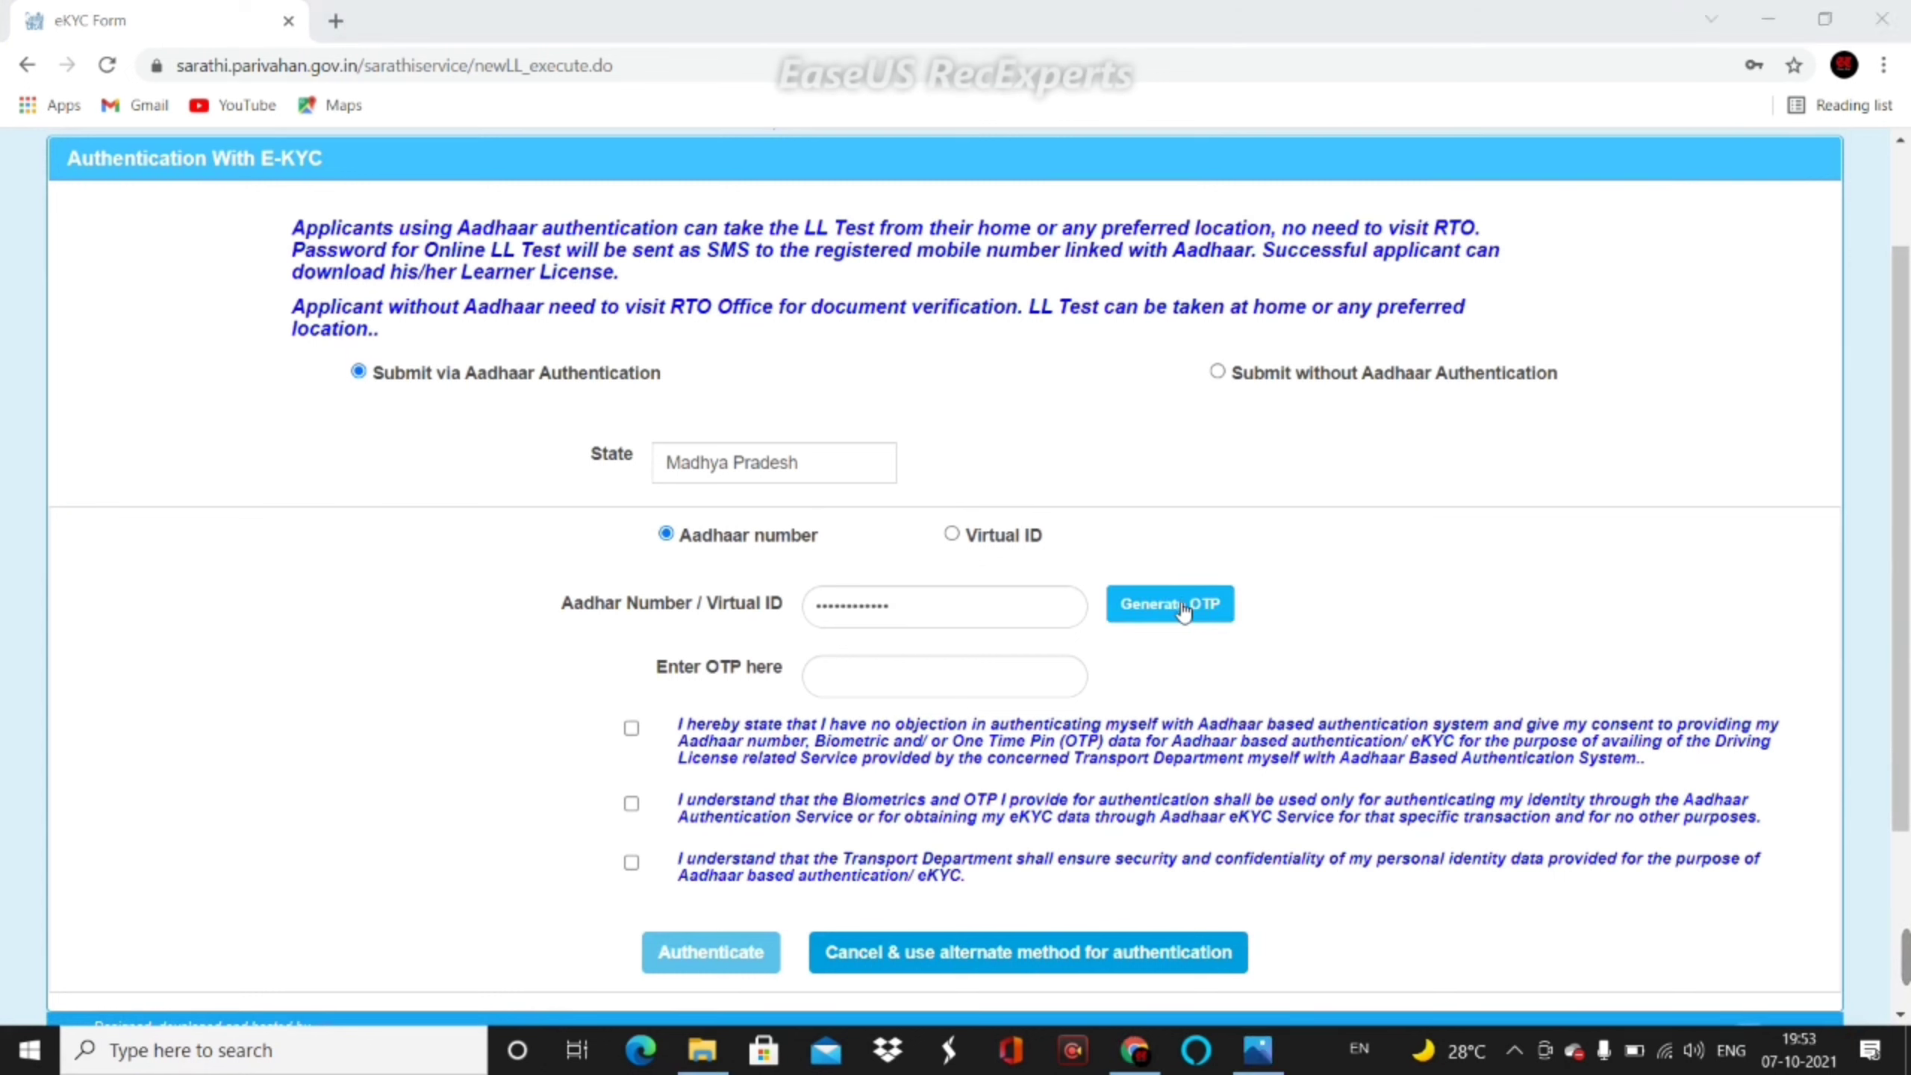
pyautogui.click(1183, 611)
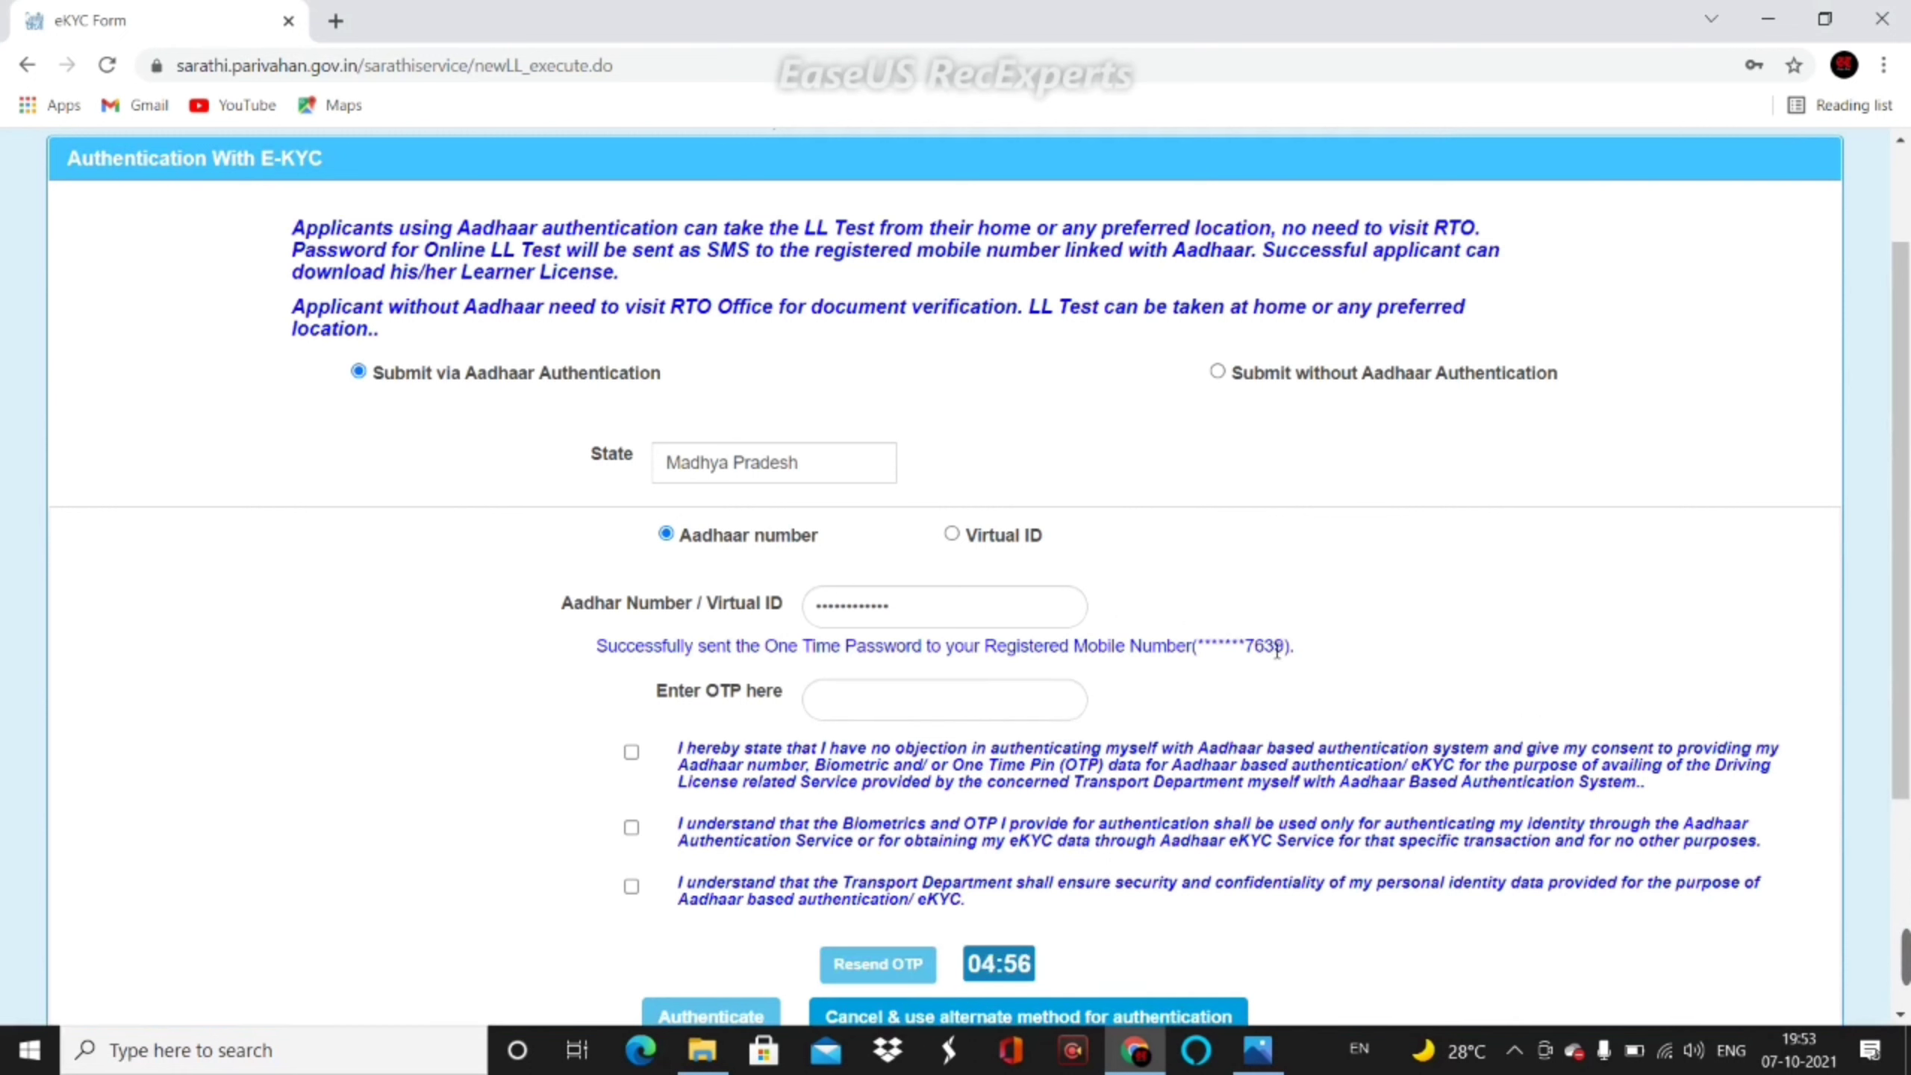
# - Enter the received OTP, agree to all three consent statements, and authenticate
pyautogui.click(1021, 704)
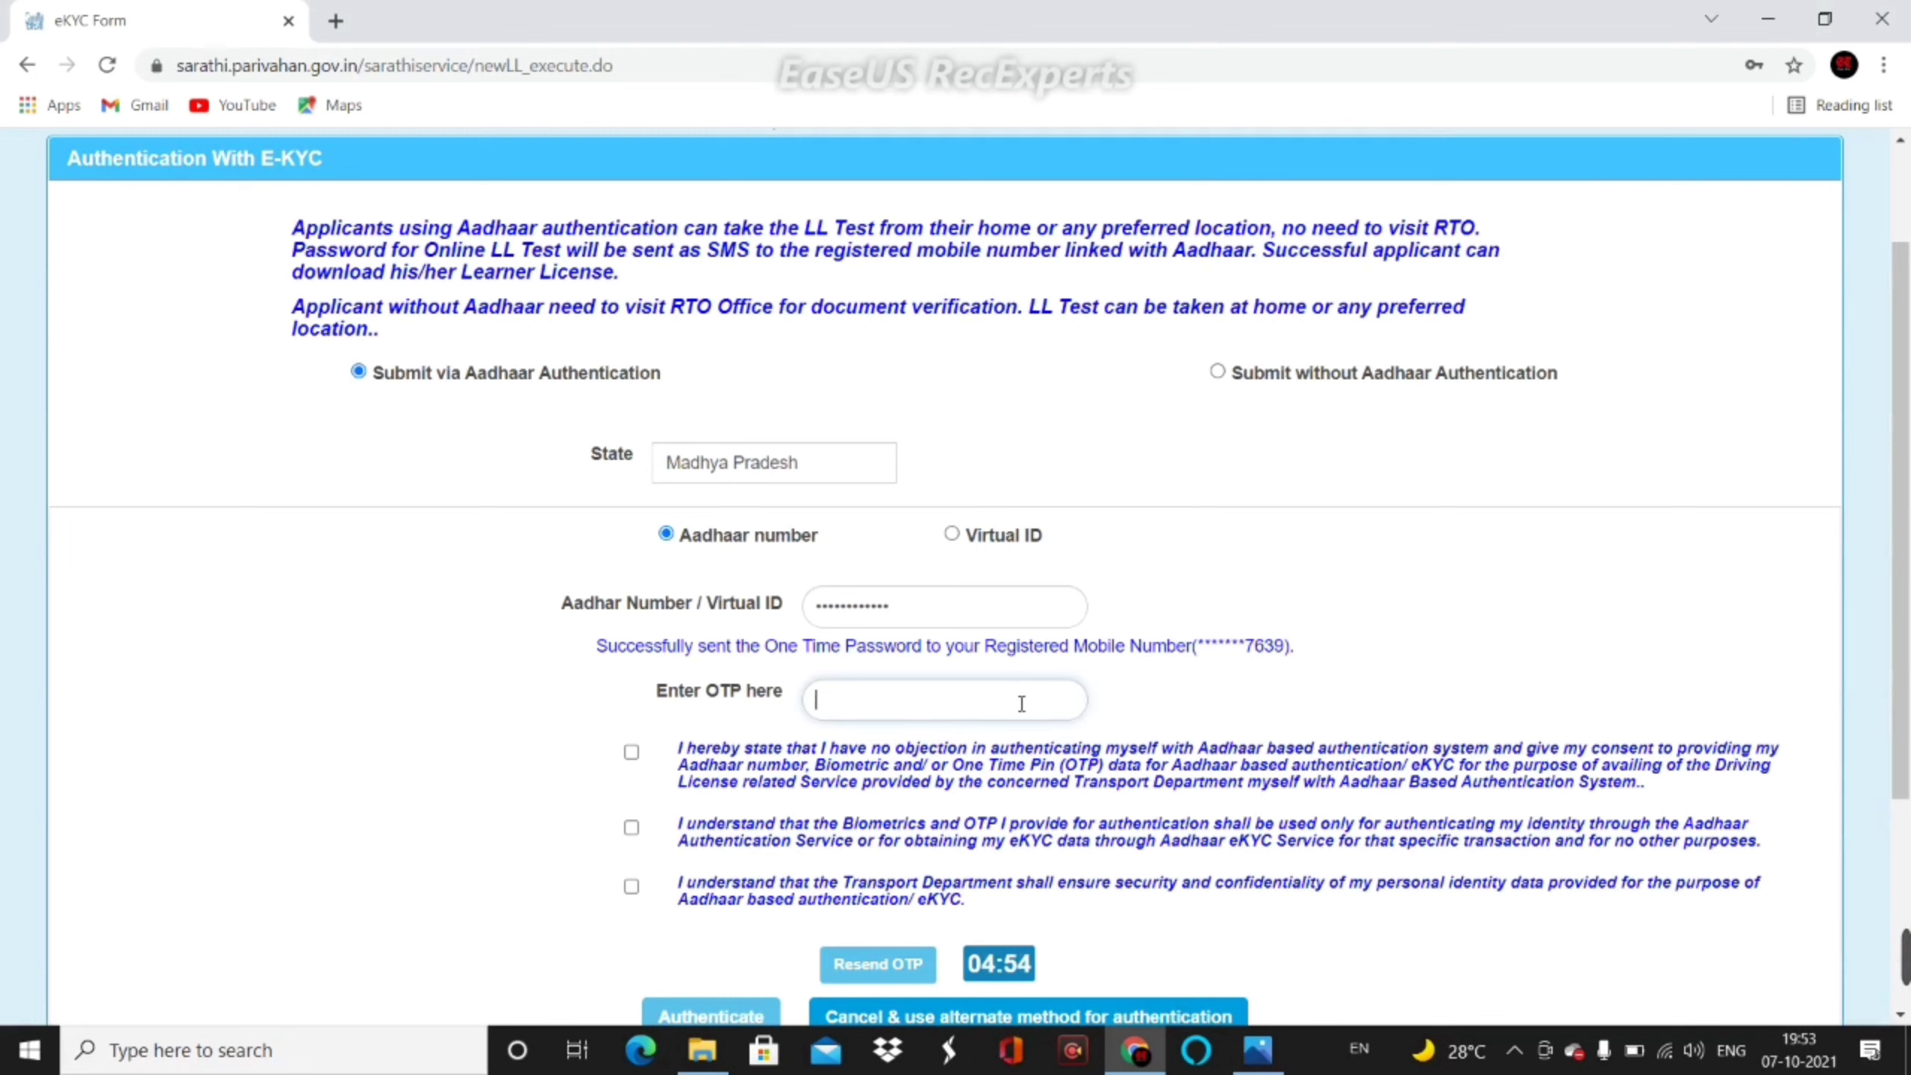
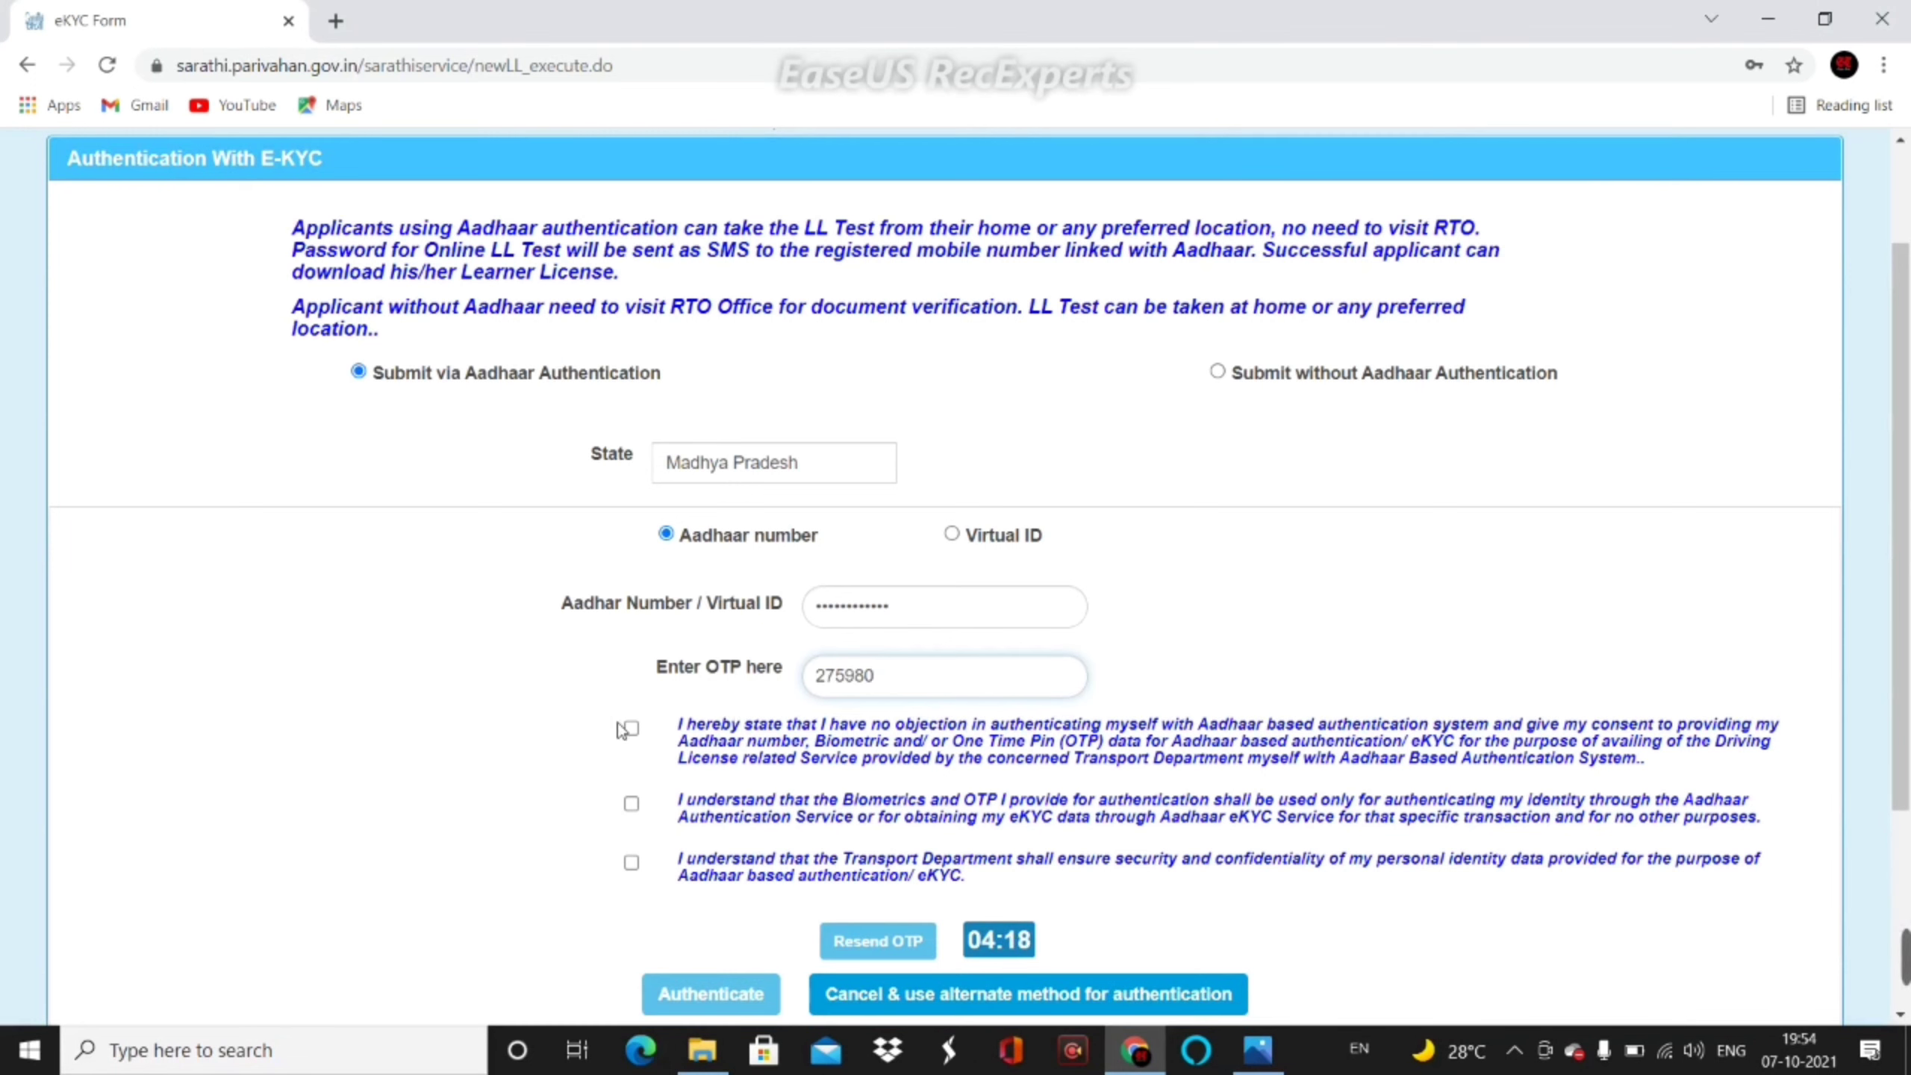
pyautogui.click(631, 728)
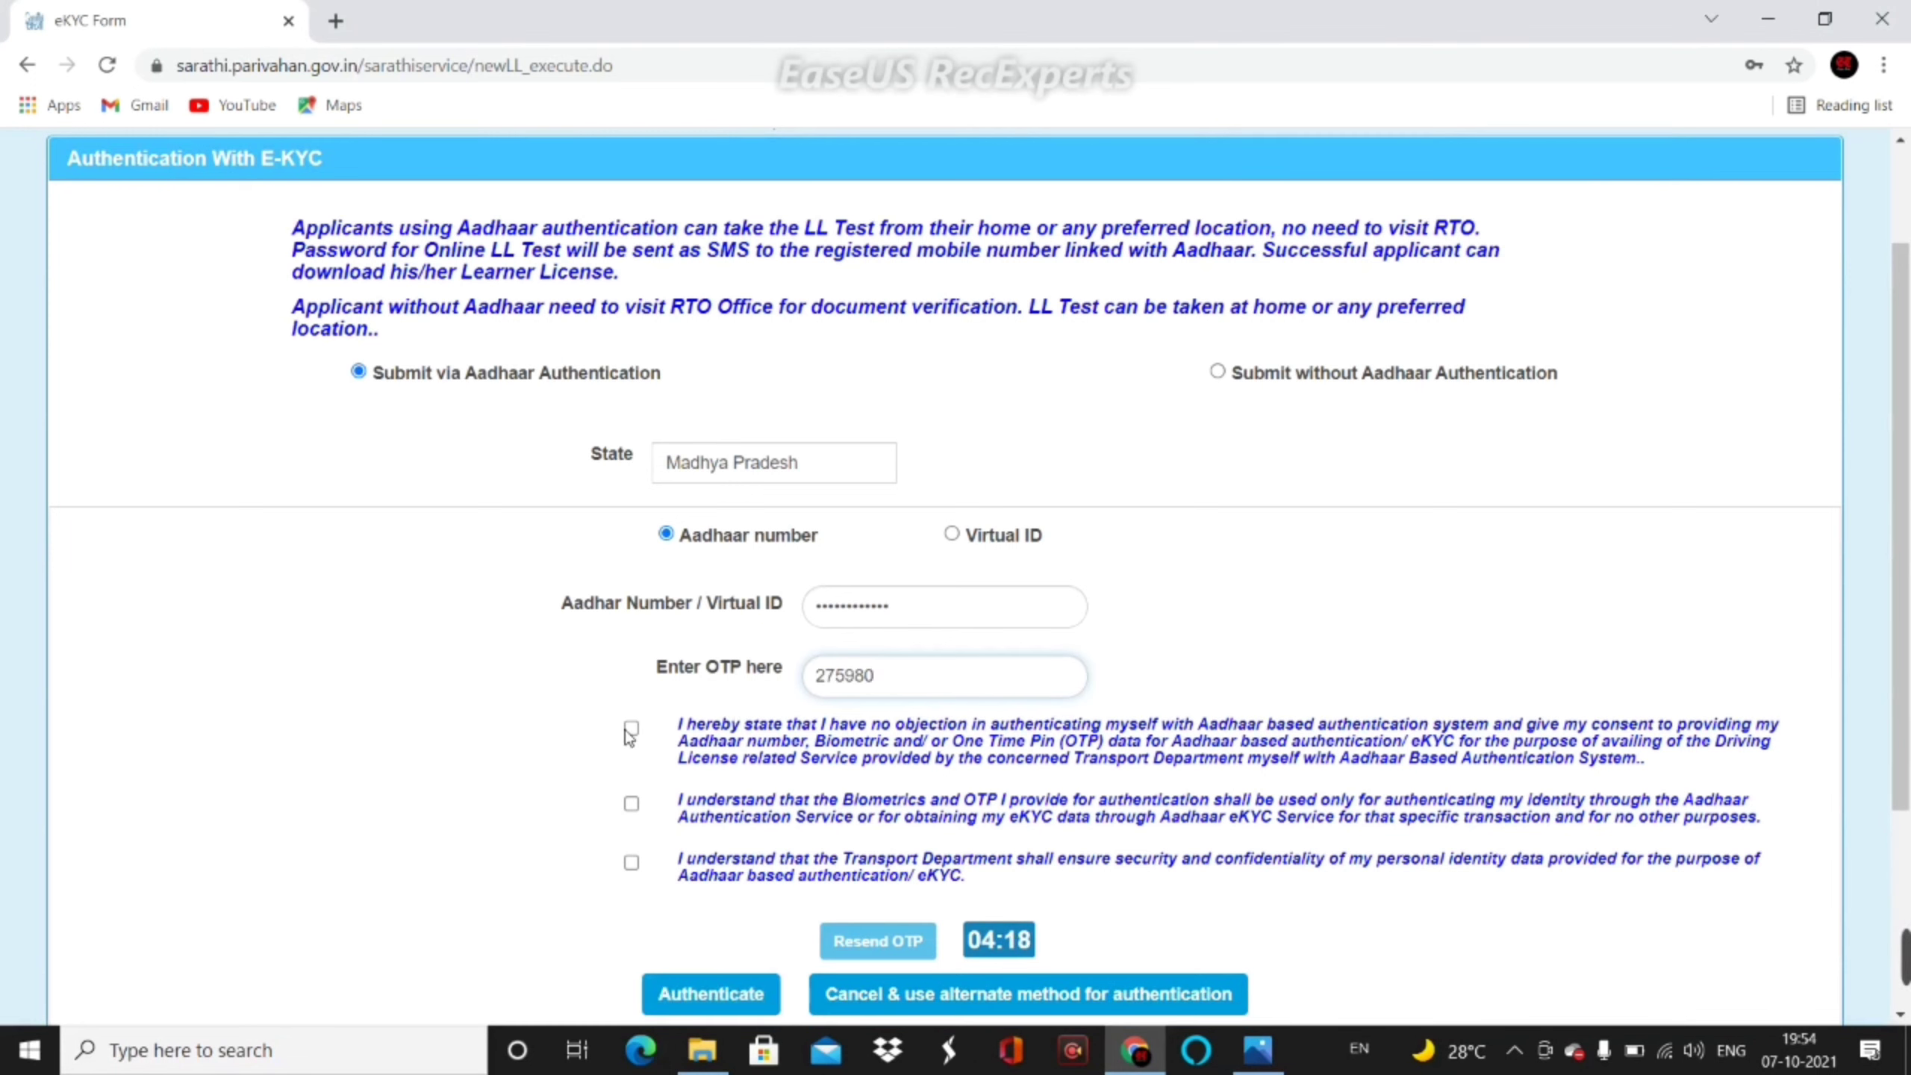
pyautogui.click(632, 804)
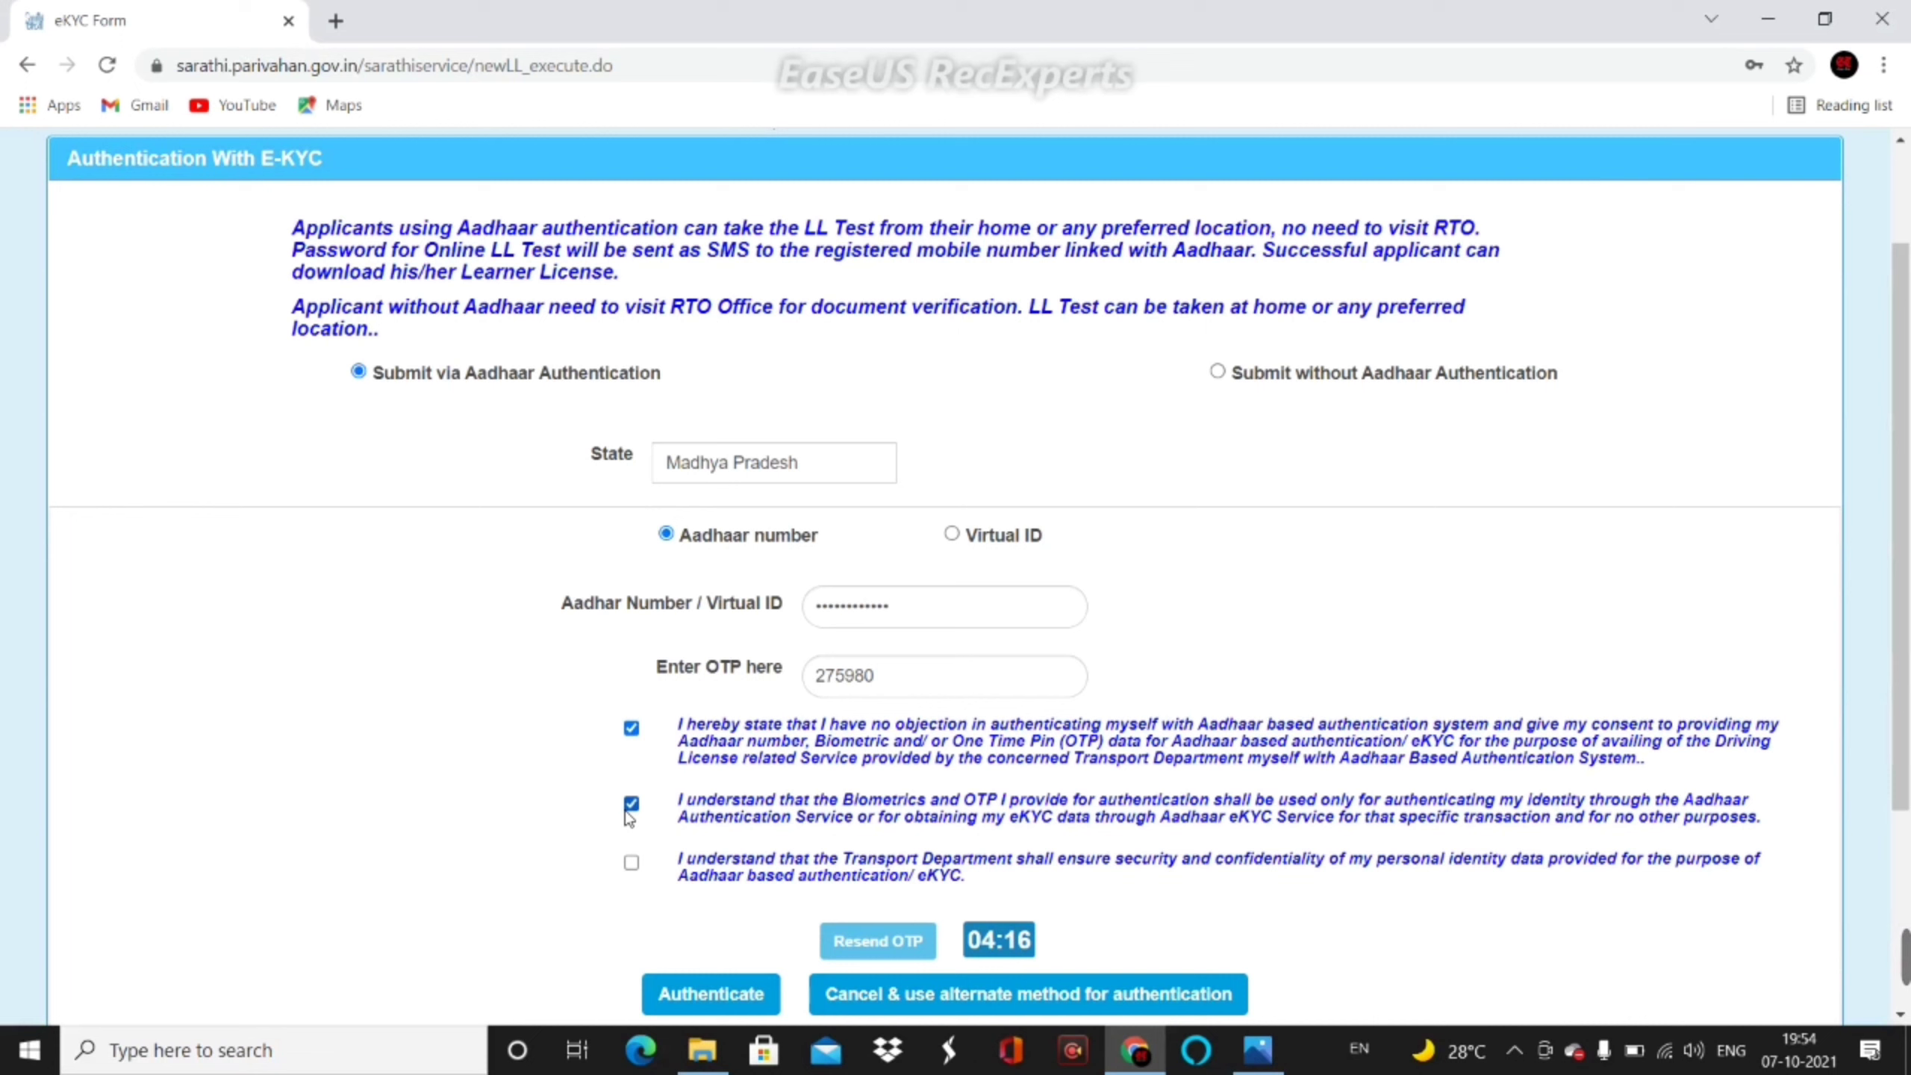
pyautogui.click(632, 863)
pyautogui.click(762, 997)
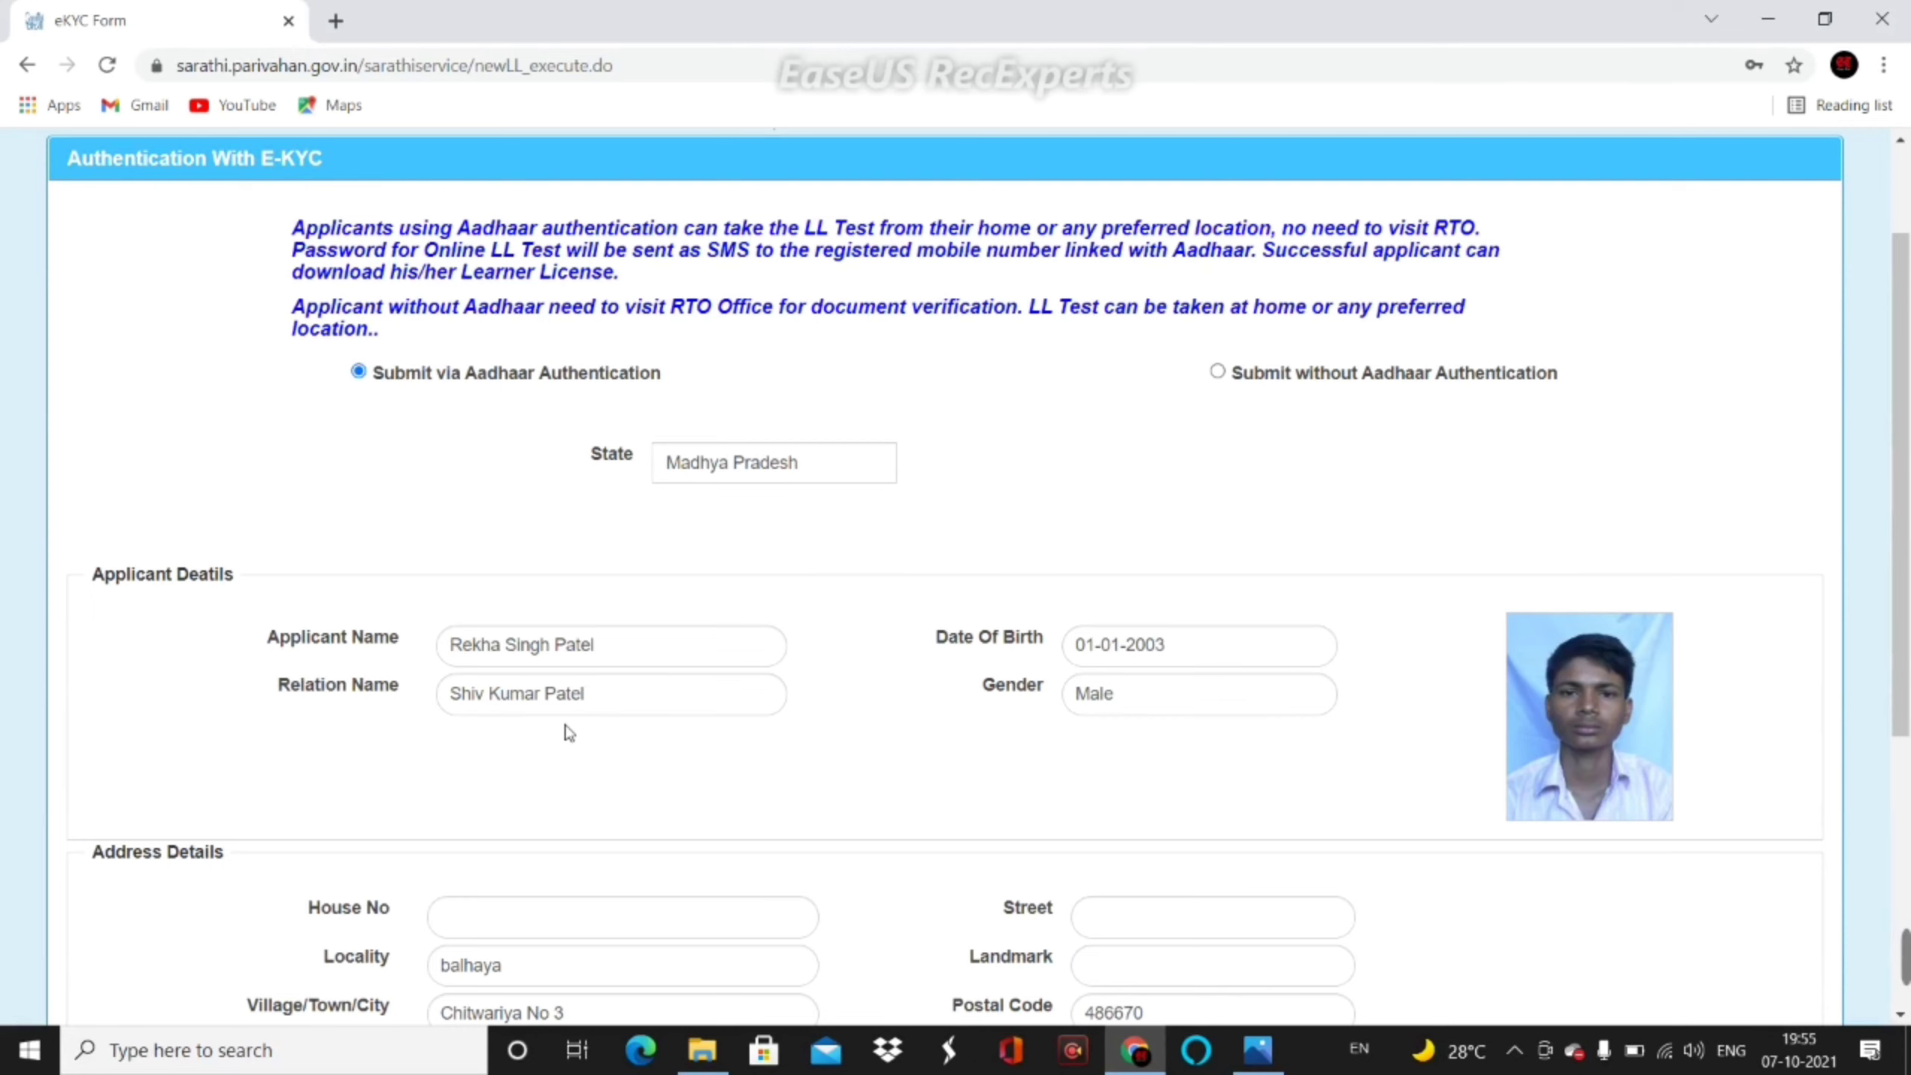
# - Accept the fetched personal and address details to reach the LL application form
pyautogui.scroll(-2, 912, 749)
pyautogui.scroll(-4, 912, 749)
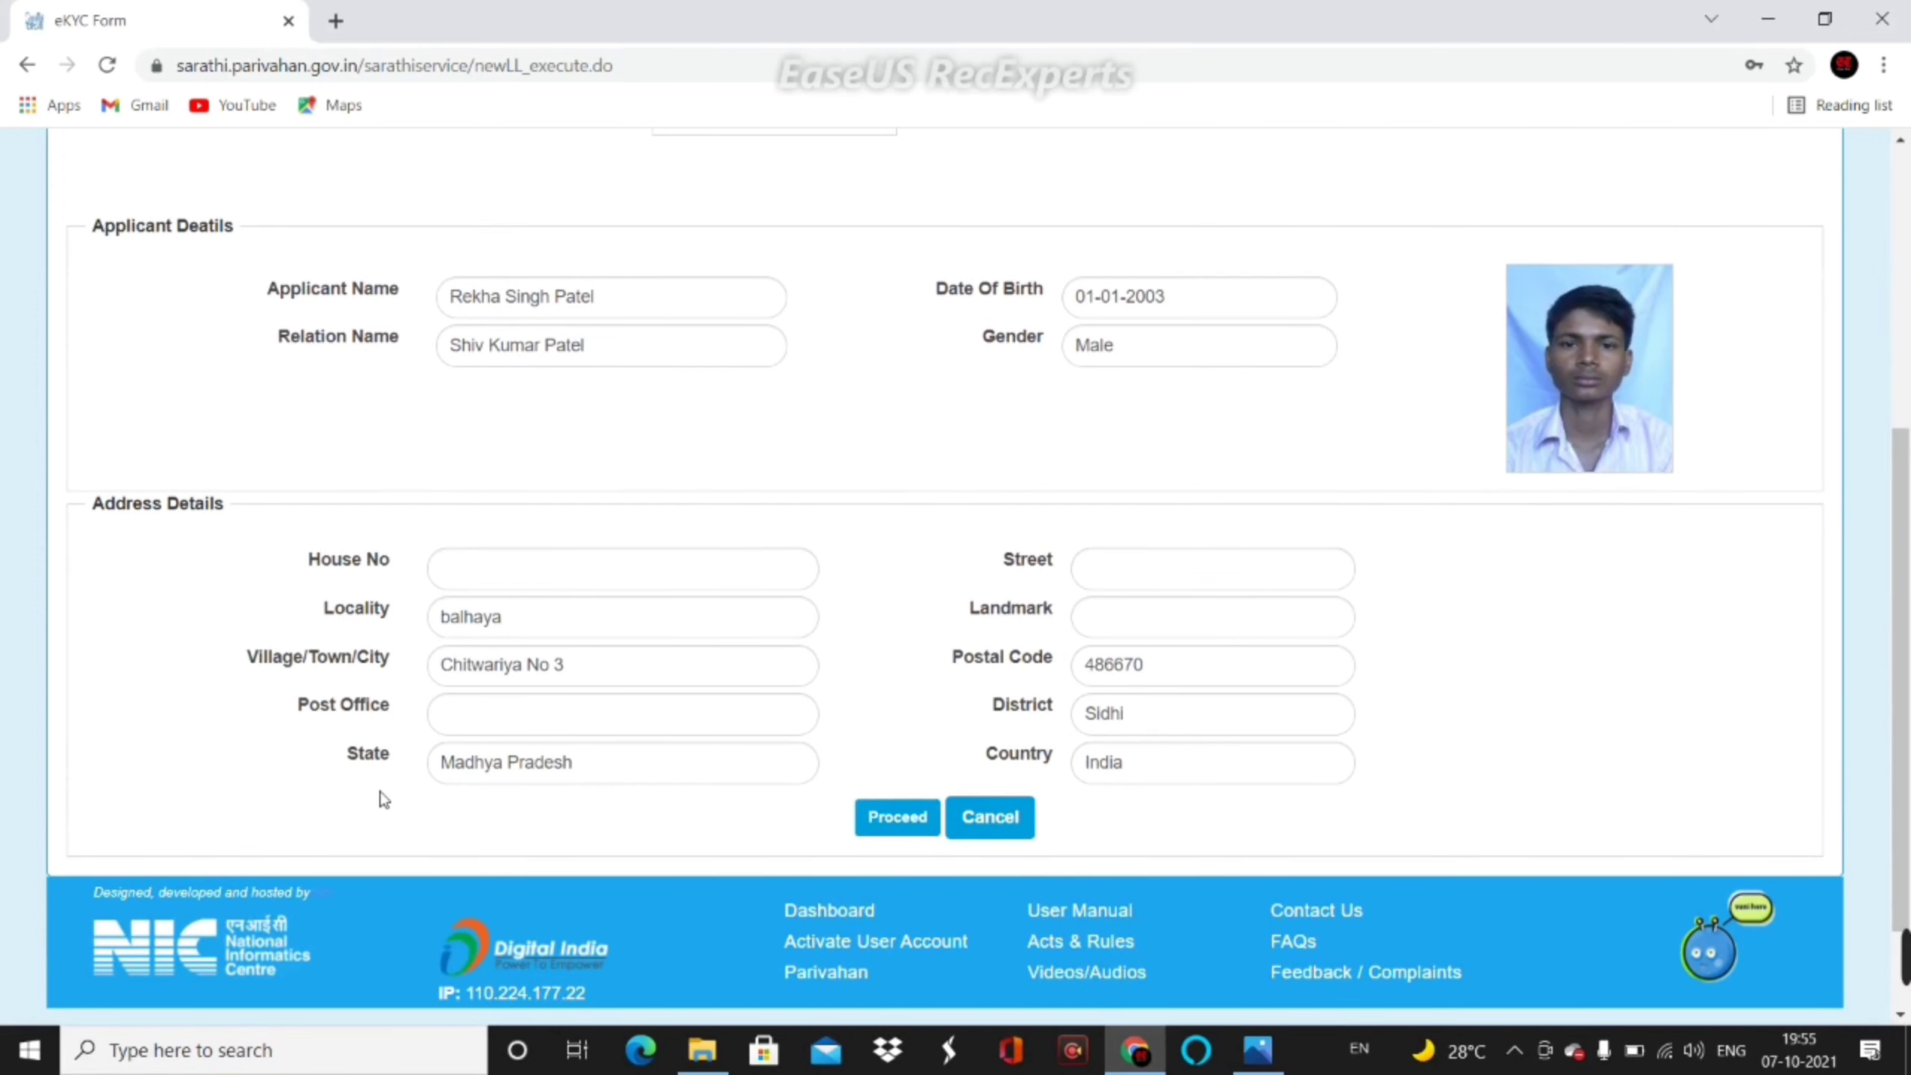
pyautogui.click(900, 821)
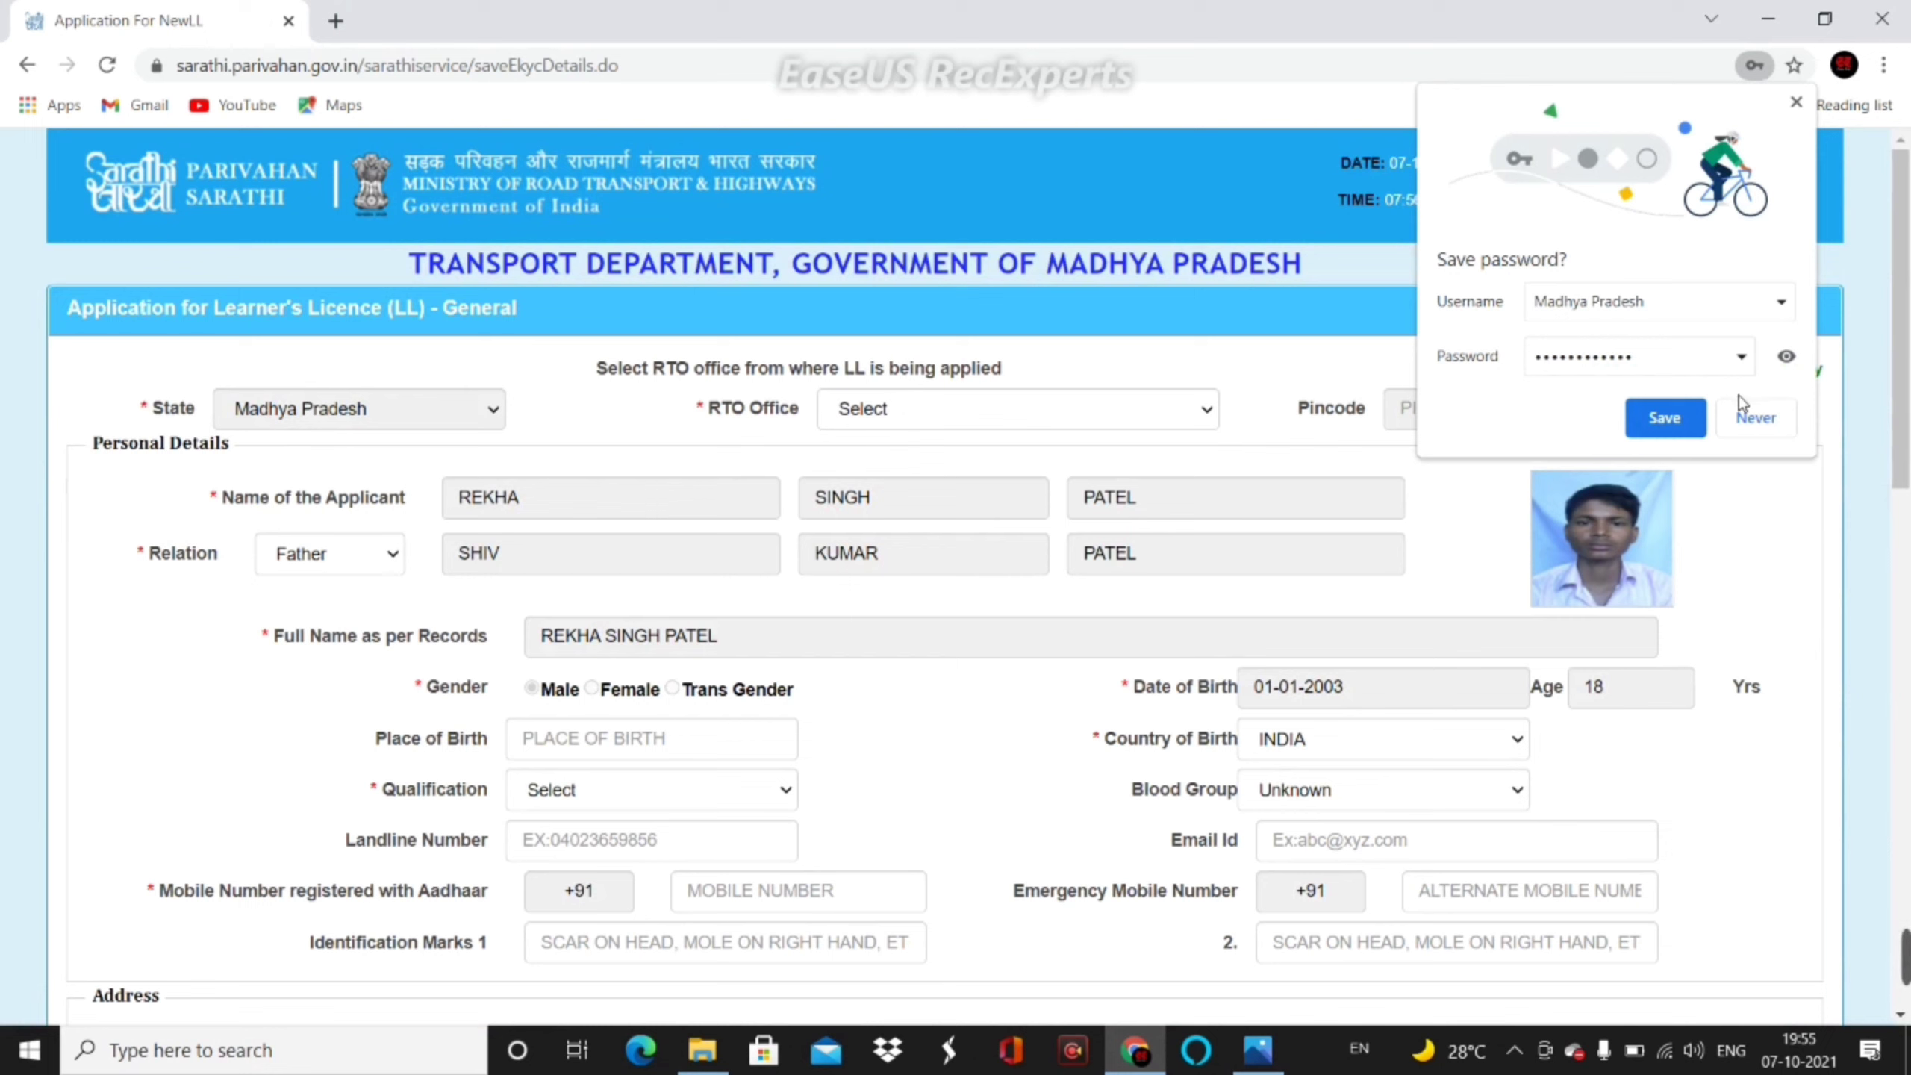
# - Decline saving the password, choose RTO office SIDHI DTO -- MP53 and enter birthplace BALHYA
pyautogui.click(1753, 418)
pyautogui.click(1208, 418)
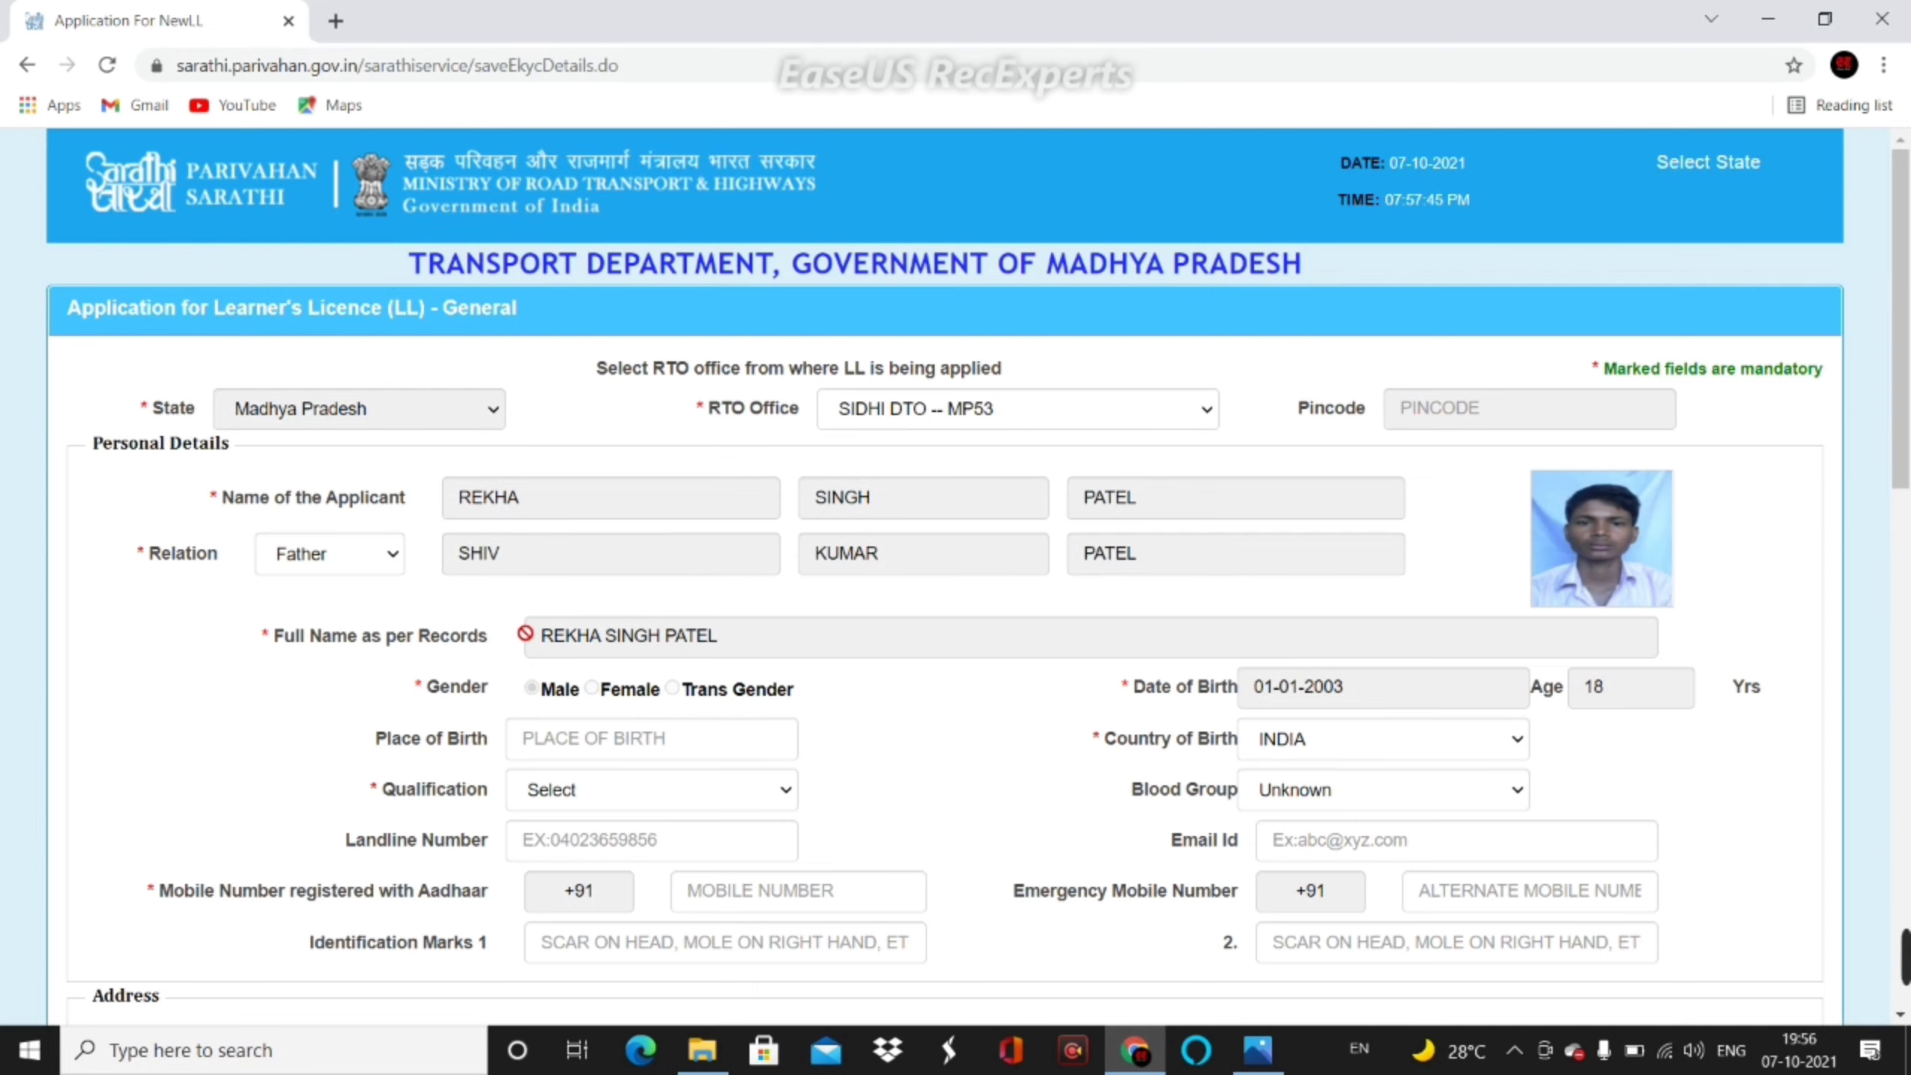
pyautogui.scroll(-3, 149, 690)
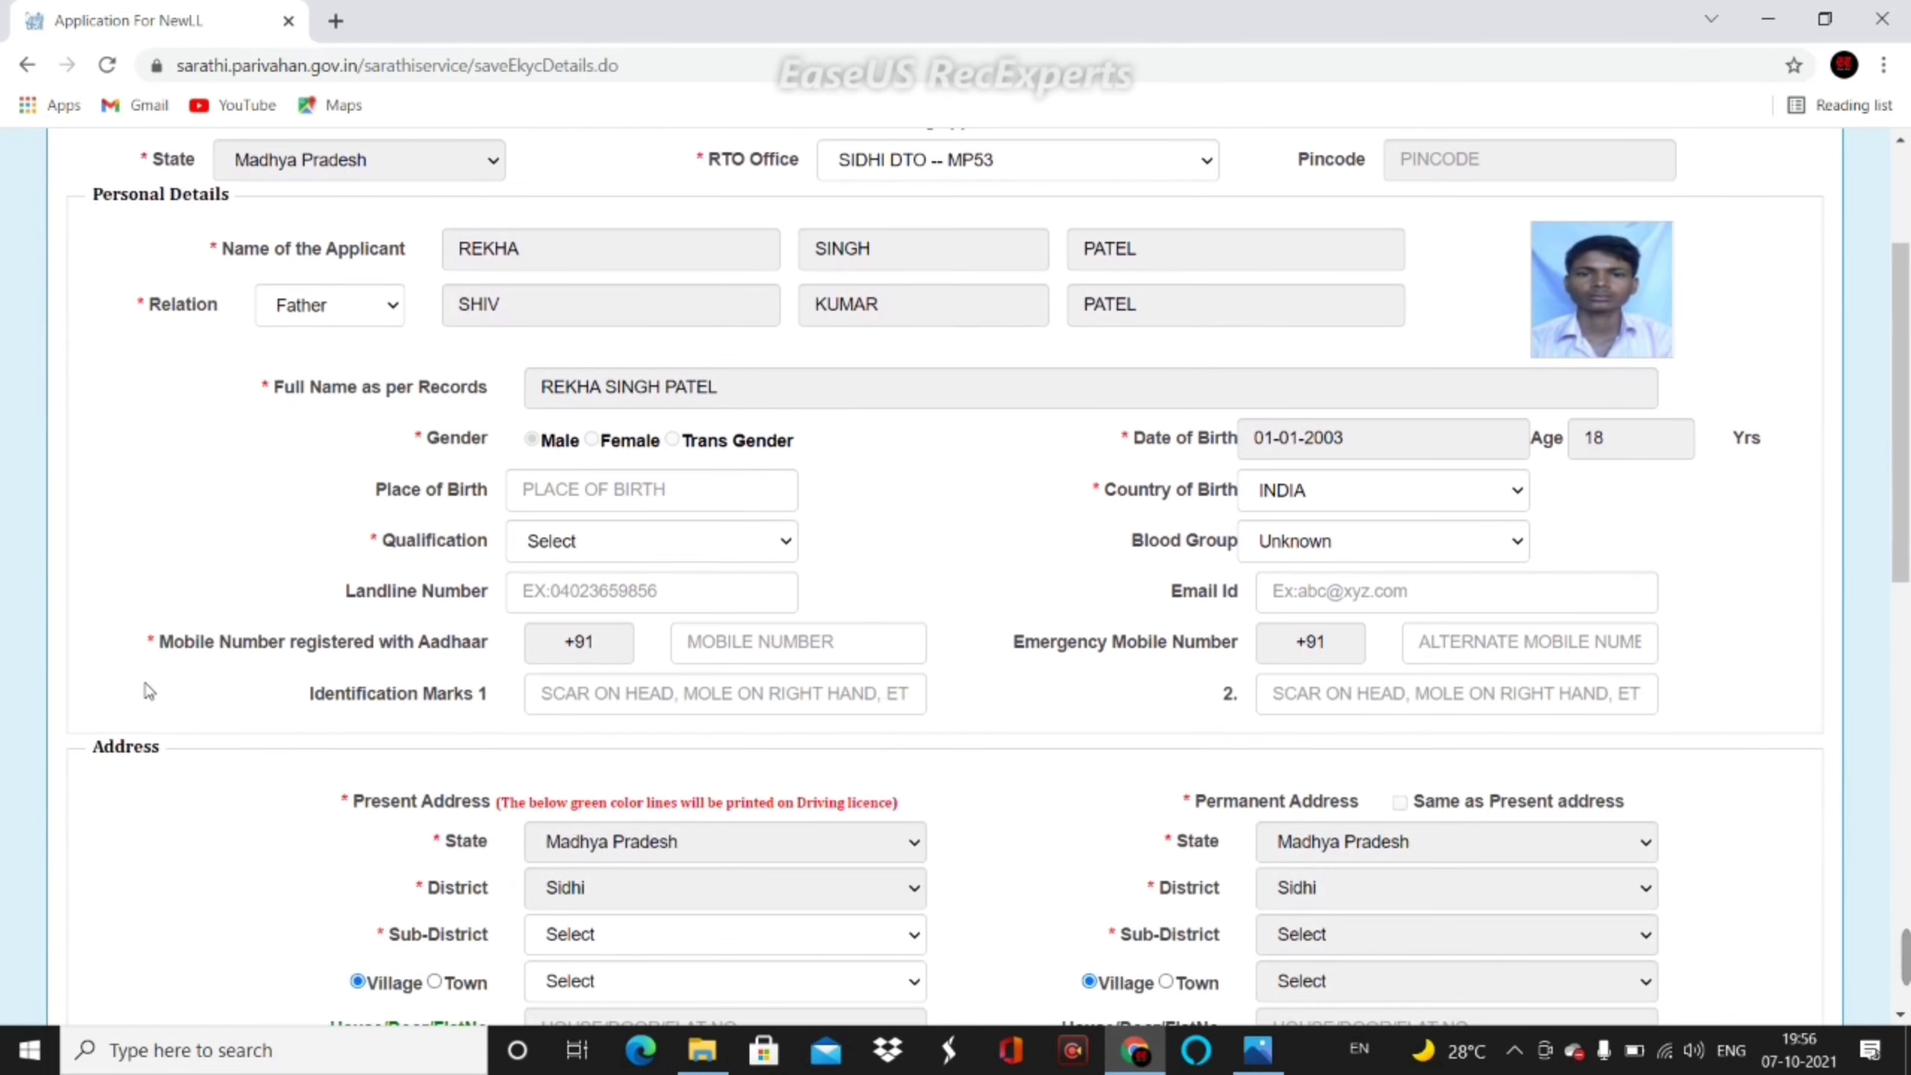
pyautogui.click(600, 500)
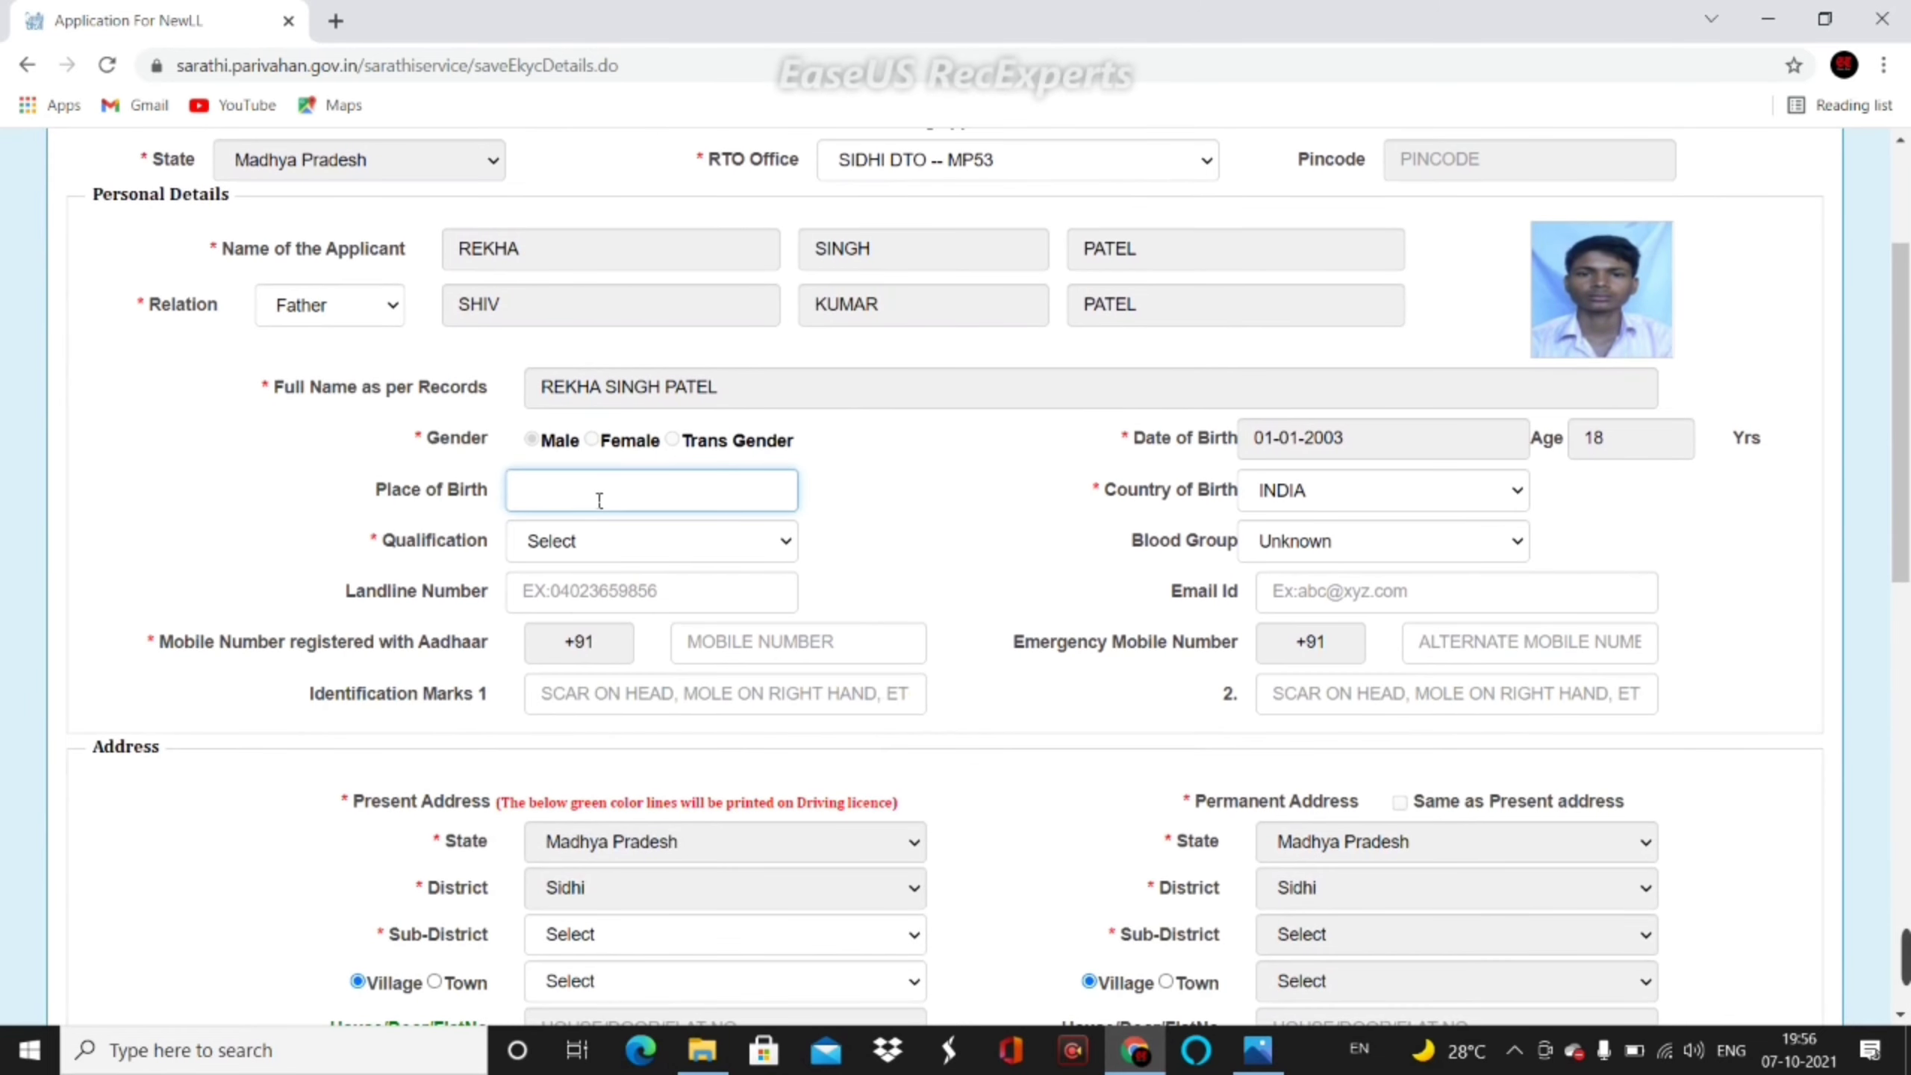
pyautogui.write('BALHYA')
# - Set blood group B+, qualification 10th Standard or Equivalent, and paste the Aadhaar-registered mobile number
pyautogui.click(1306, 547)
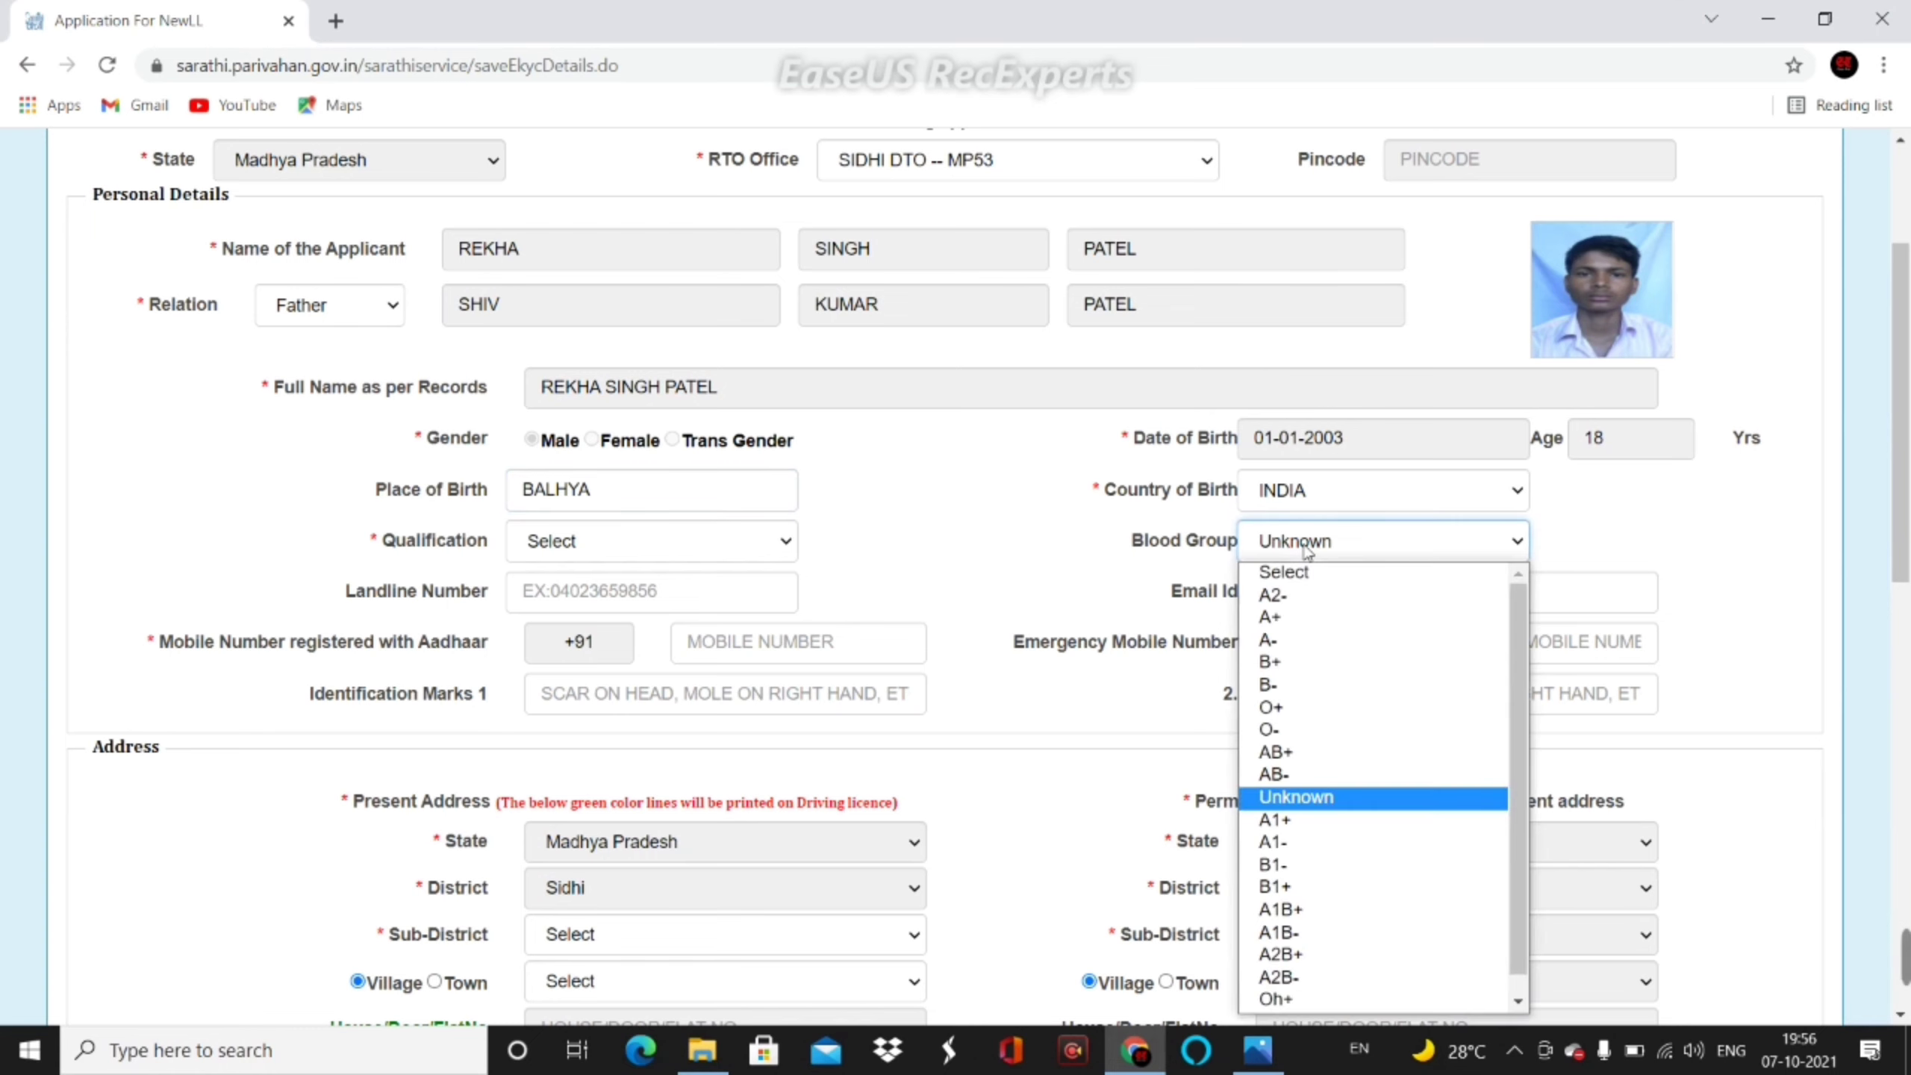
pyautogui.click(1294, 662)
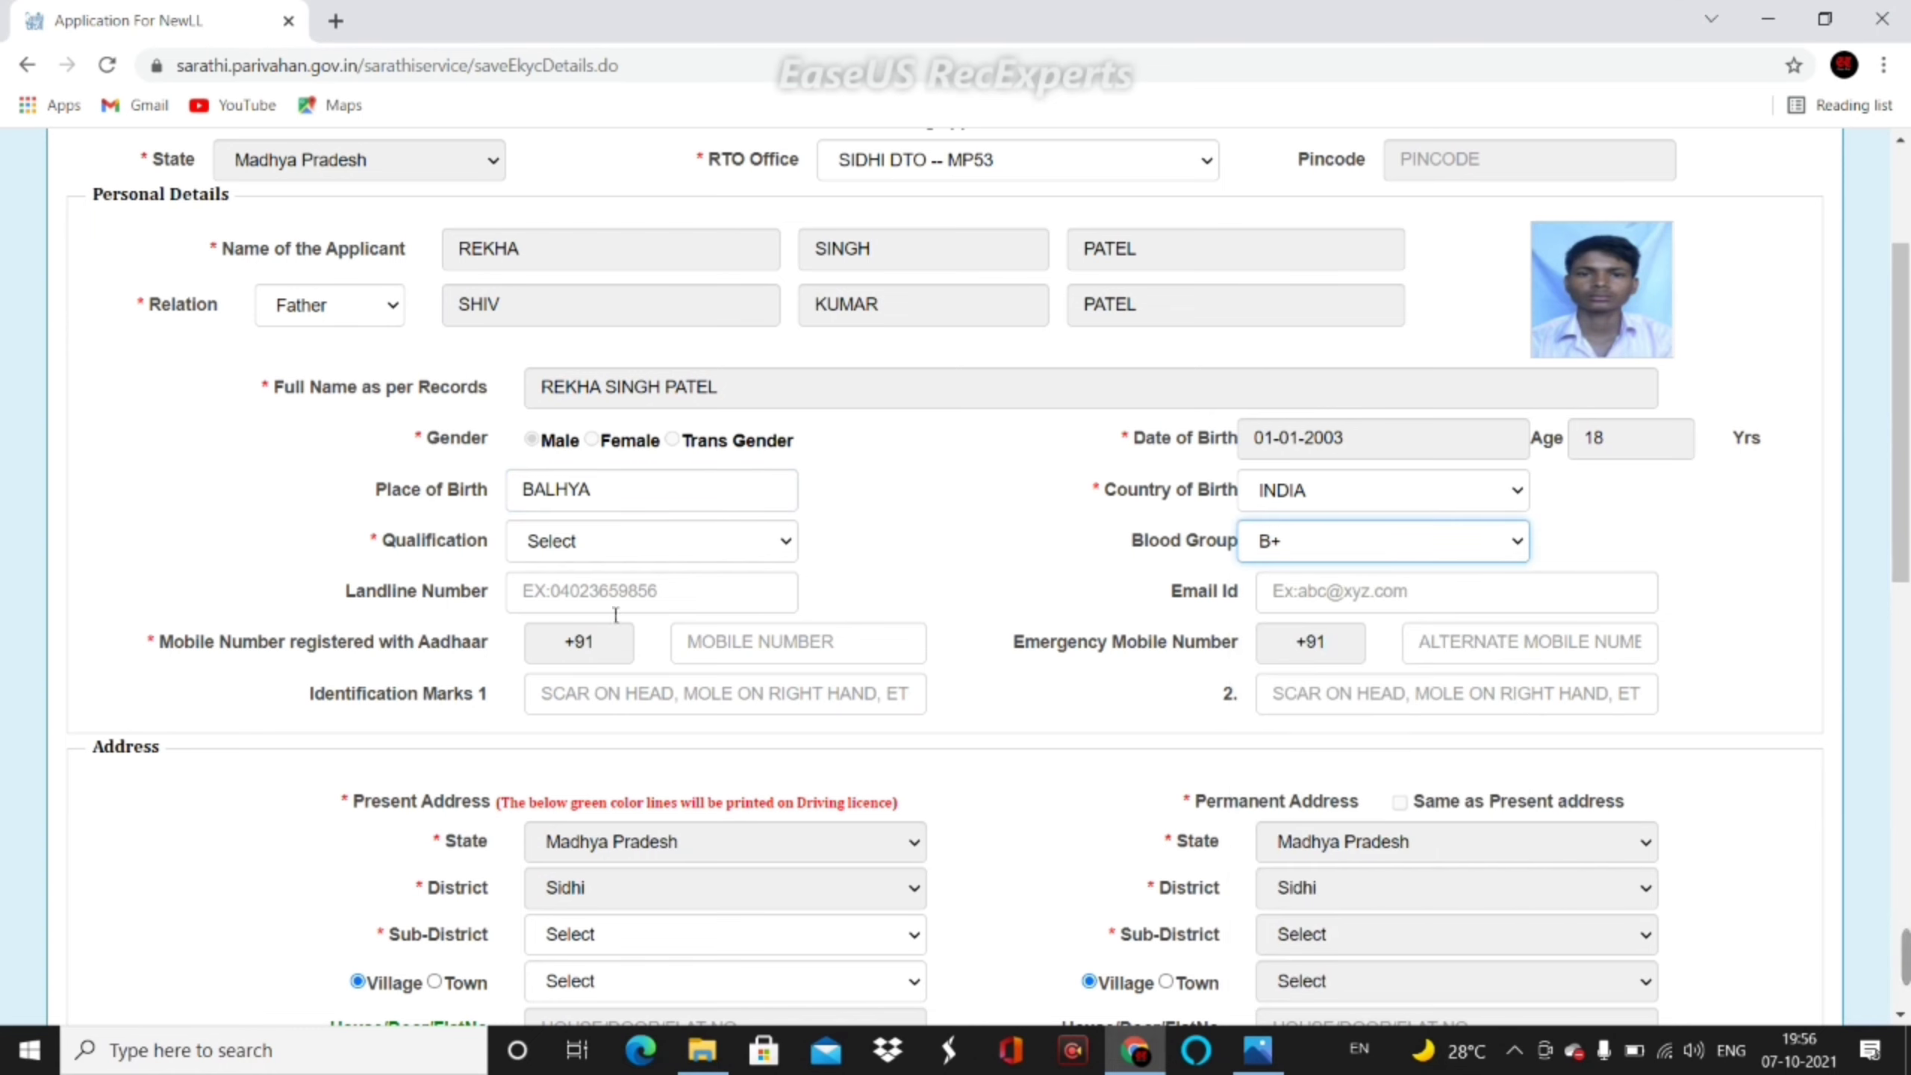
pyautogui.click(629, 554)
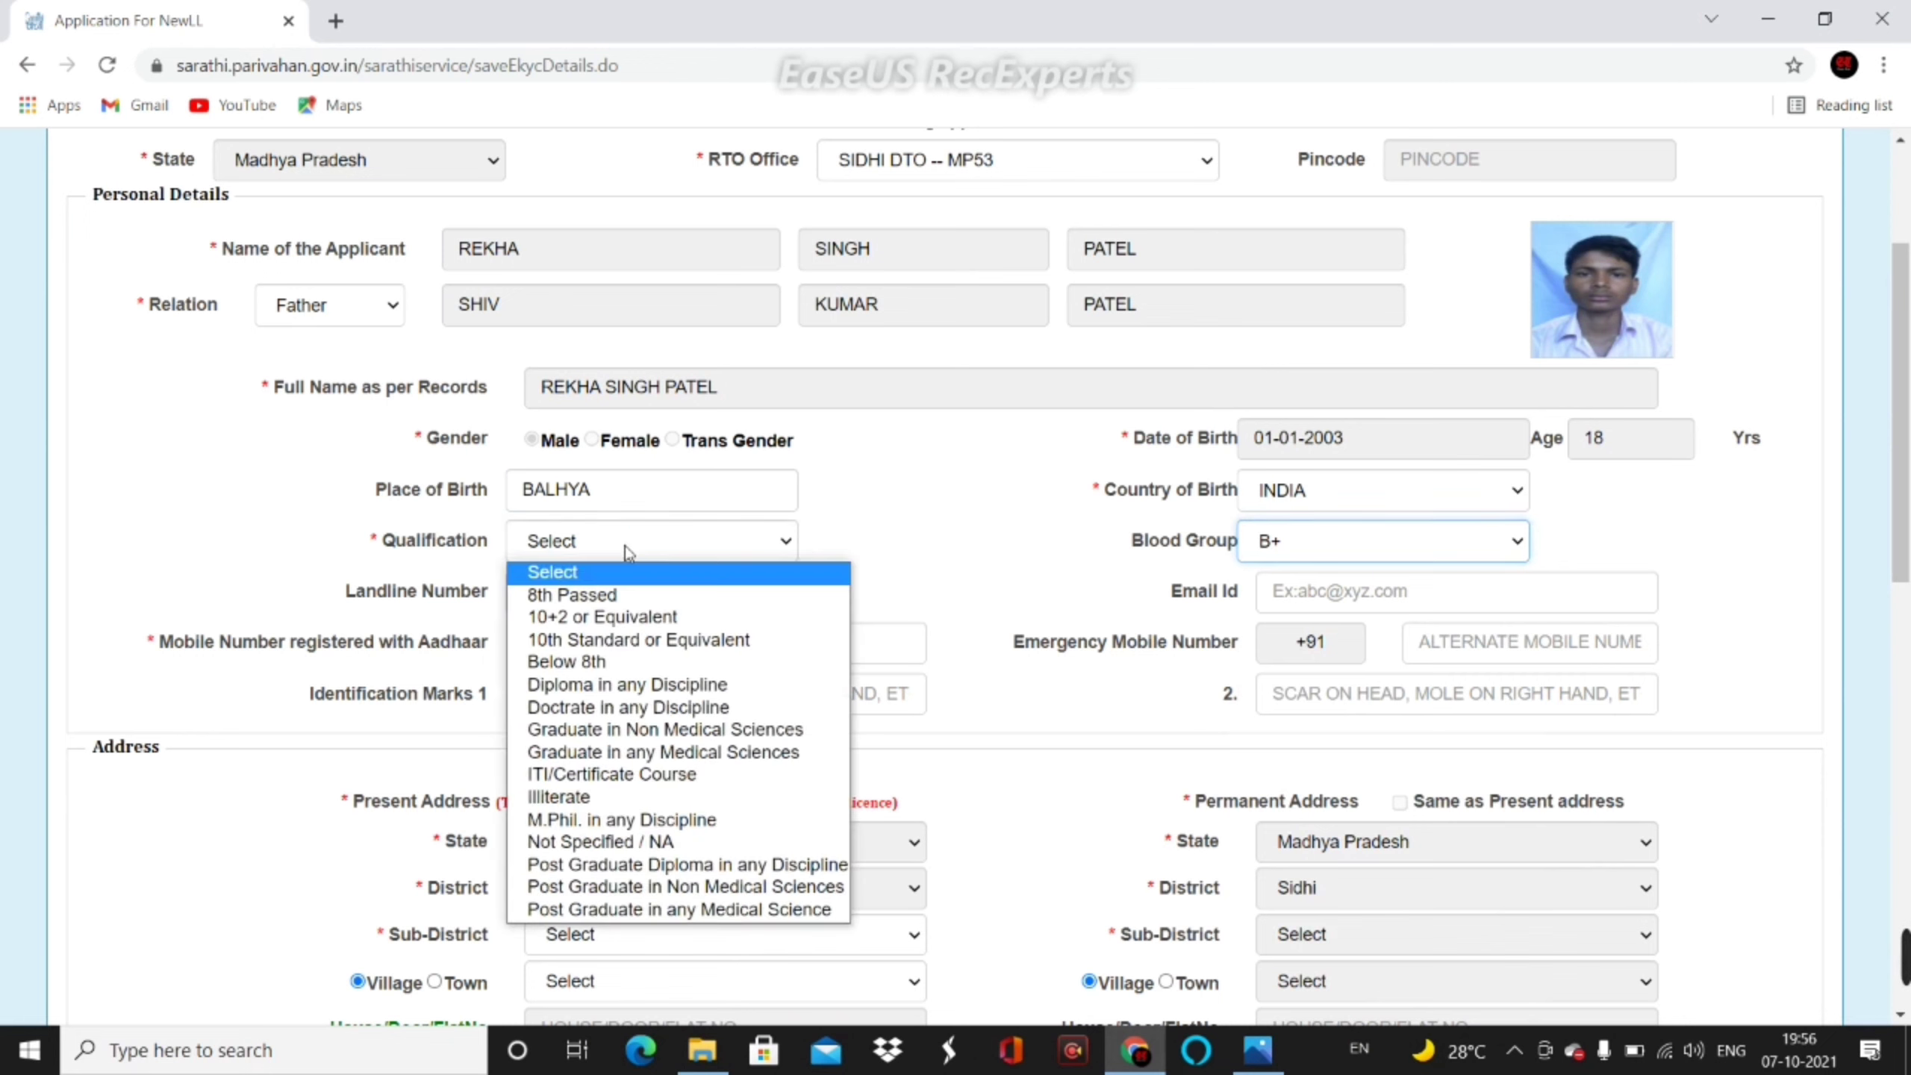
pyautogui.click(640, 641)
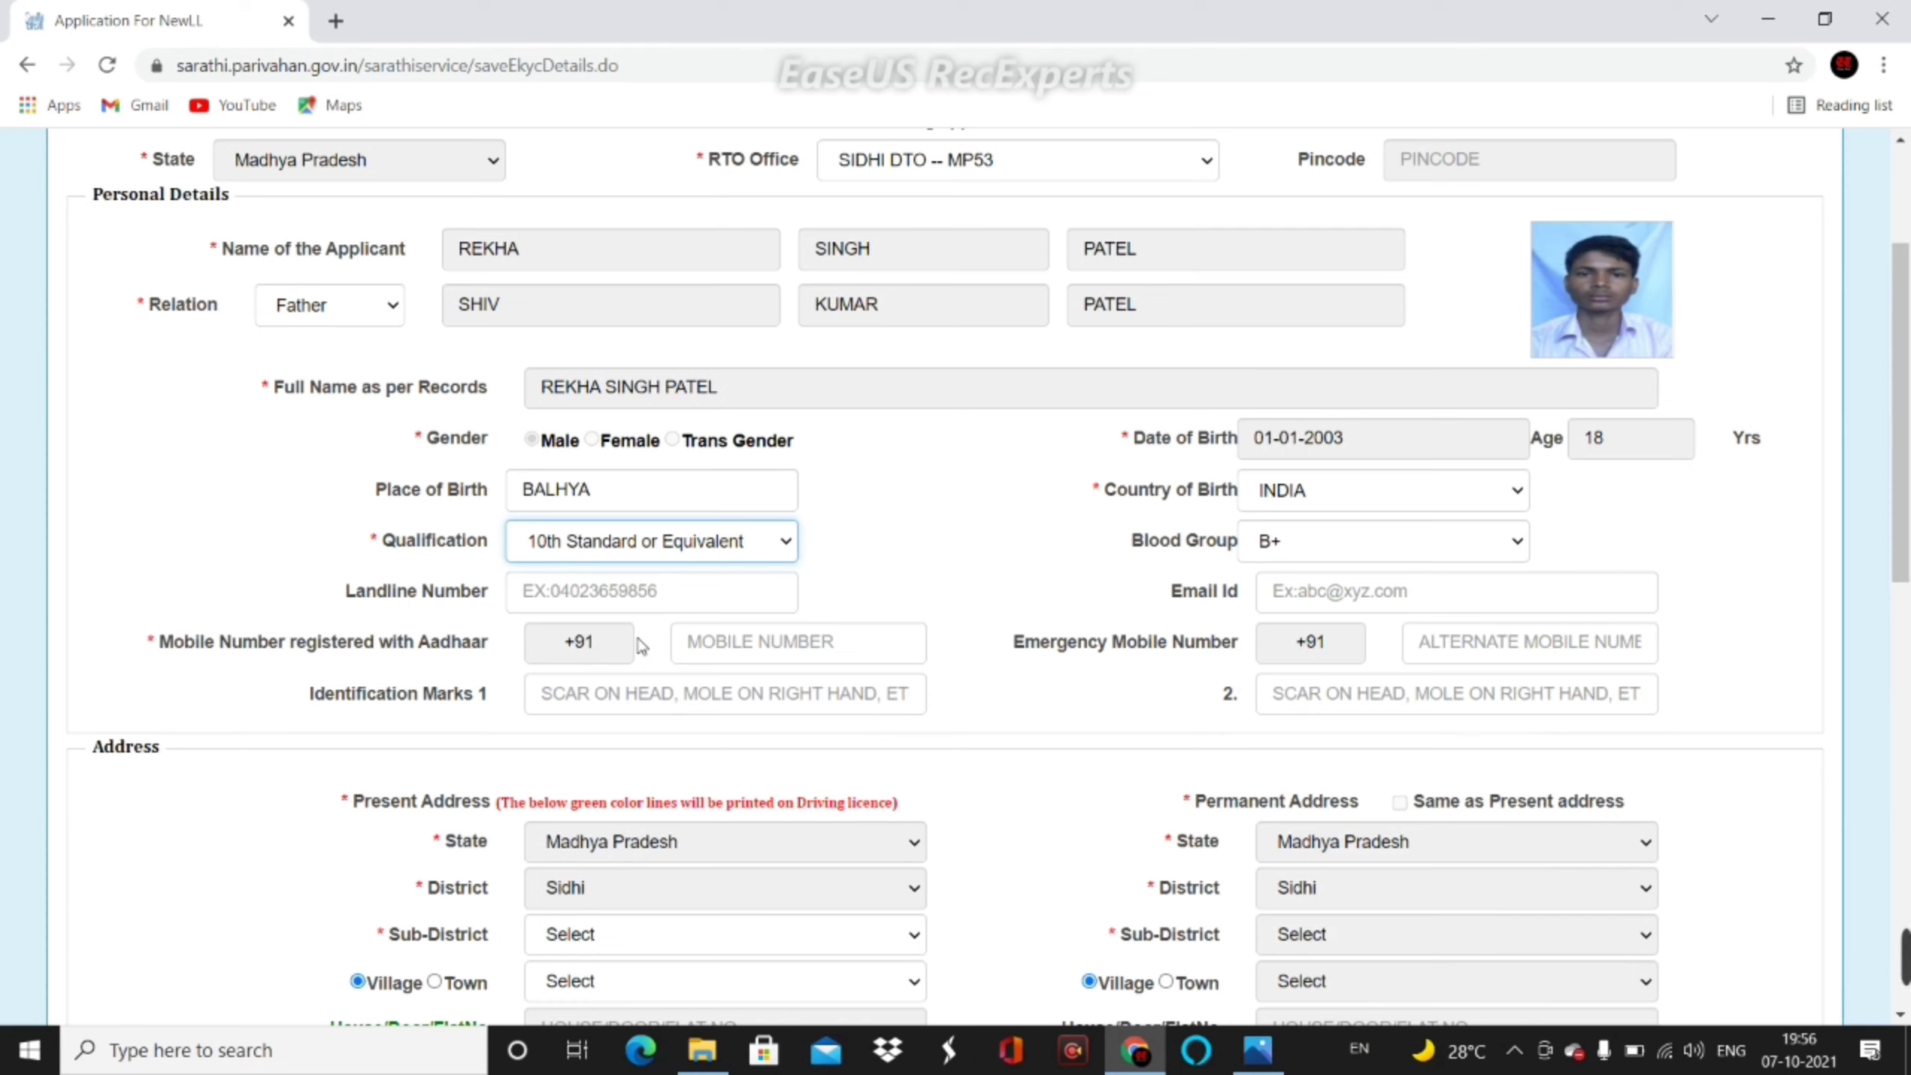
pyautogui.click(760, 662)
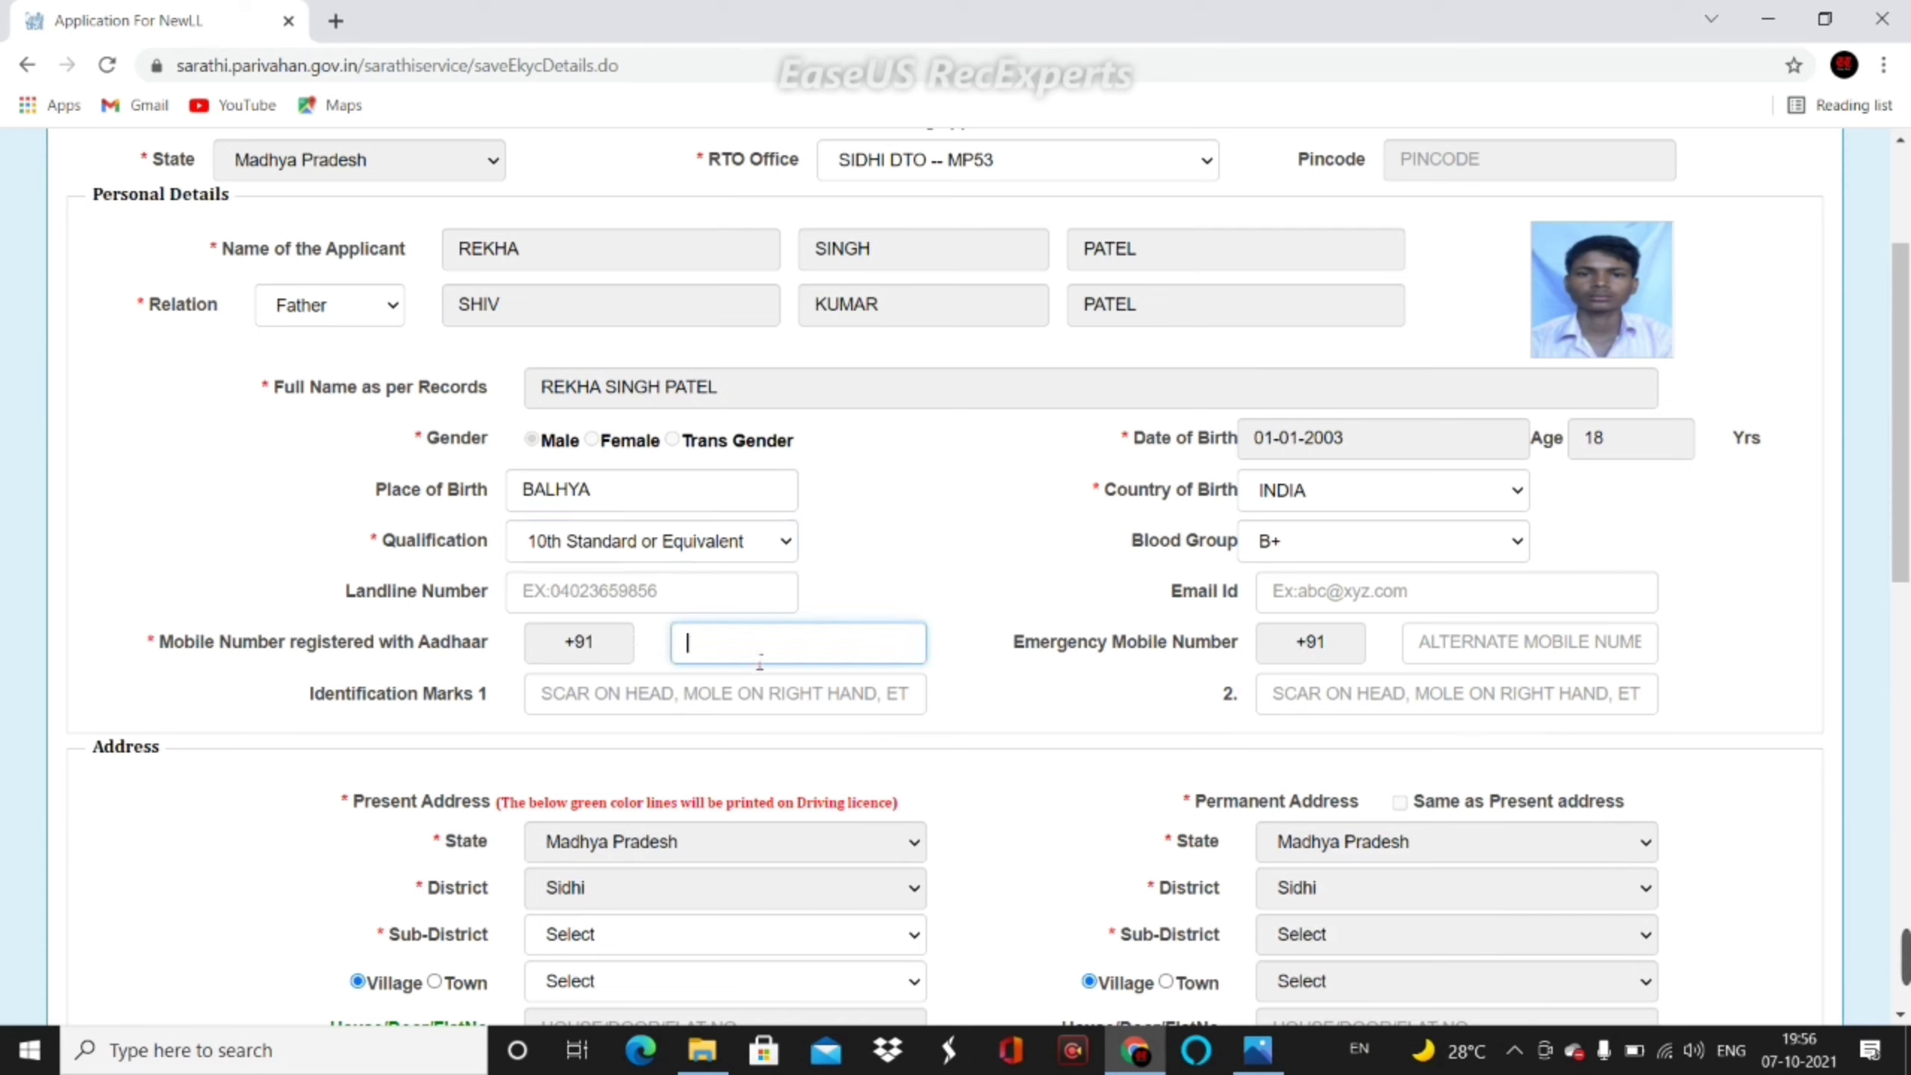
pyautogui.hotkey('ctrl', 'v')
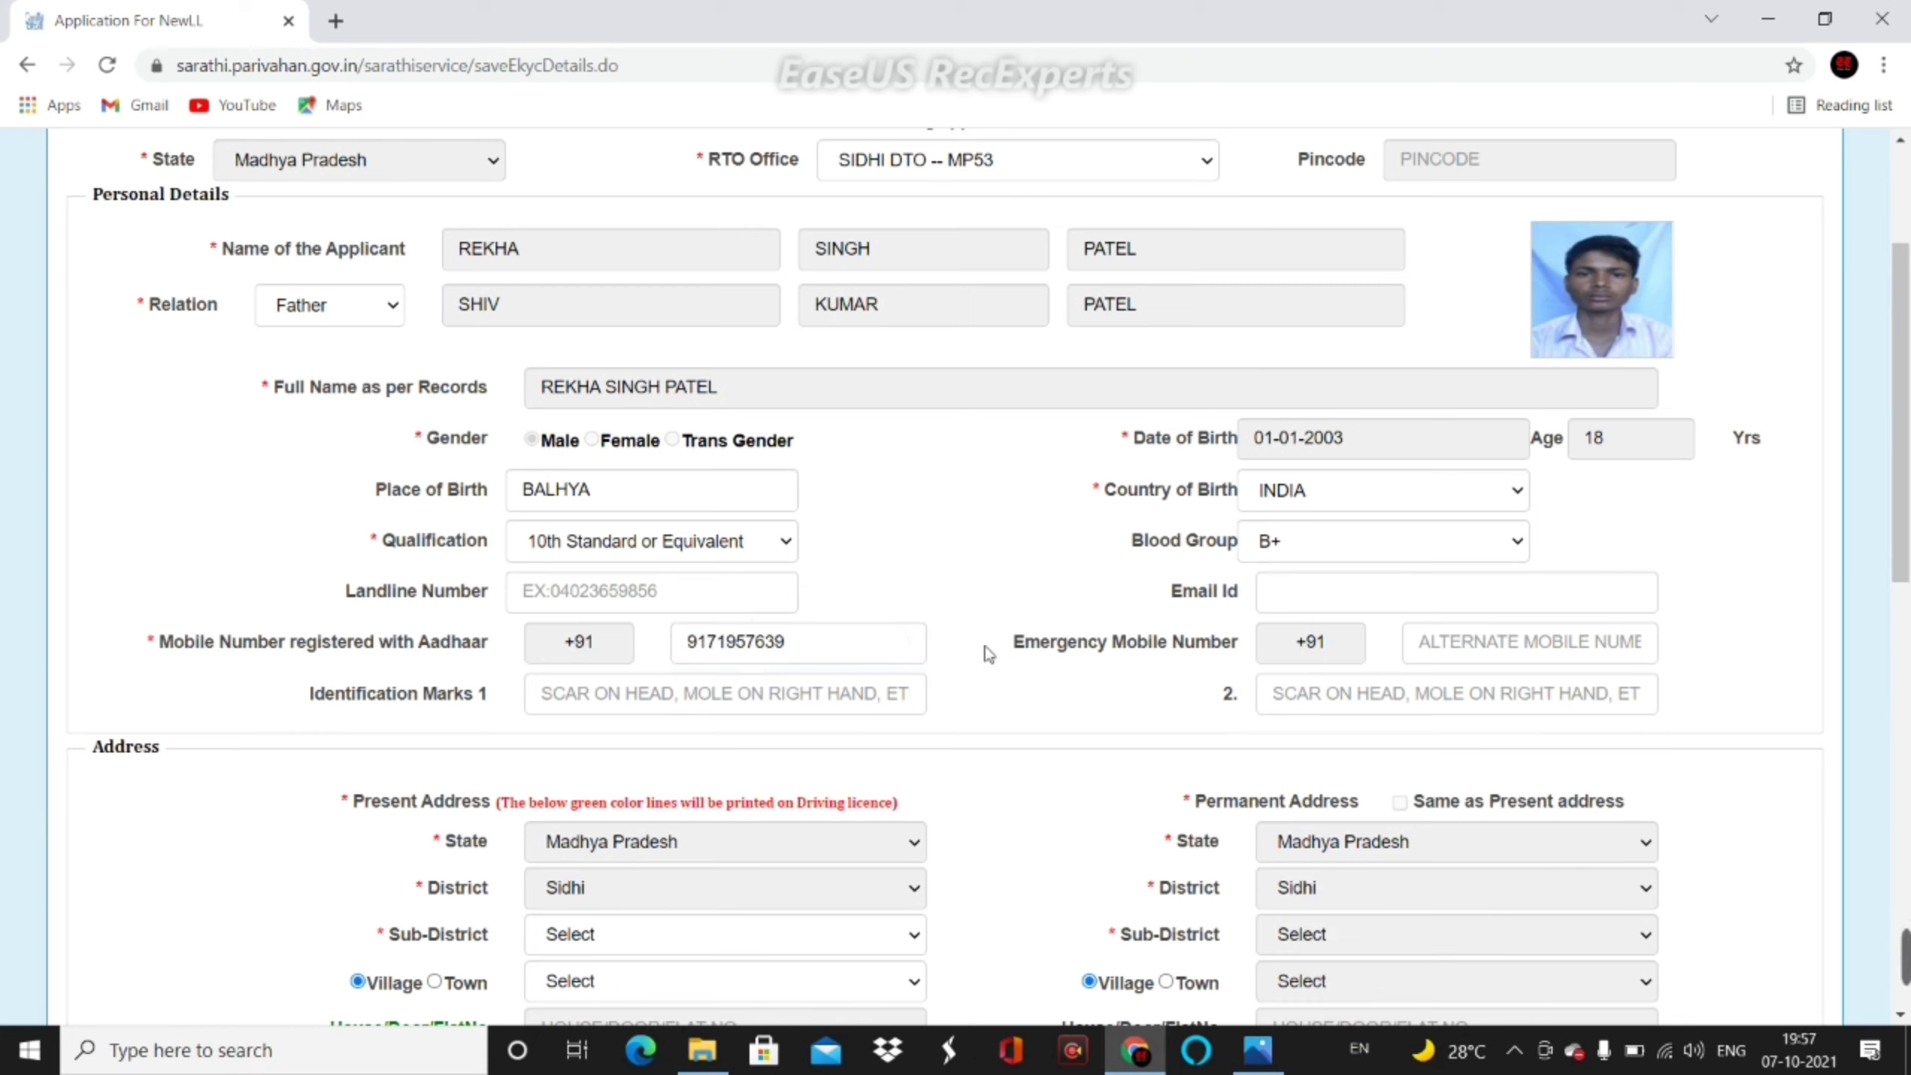
pyautogui.click(1465, 660)
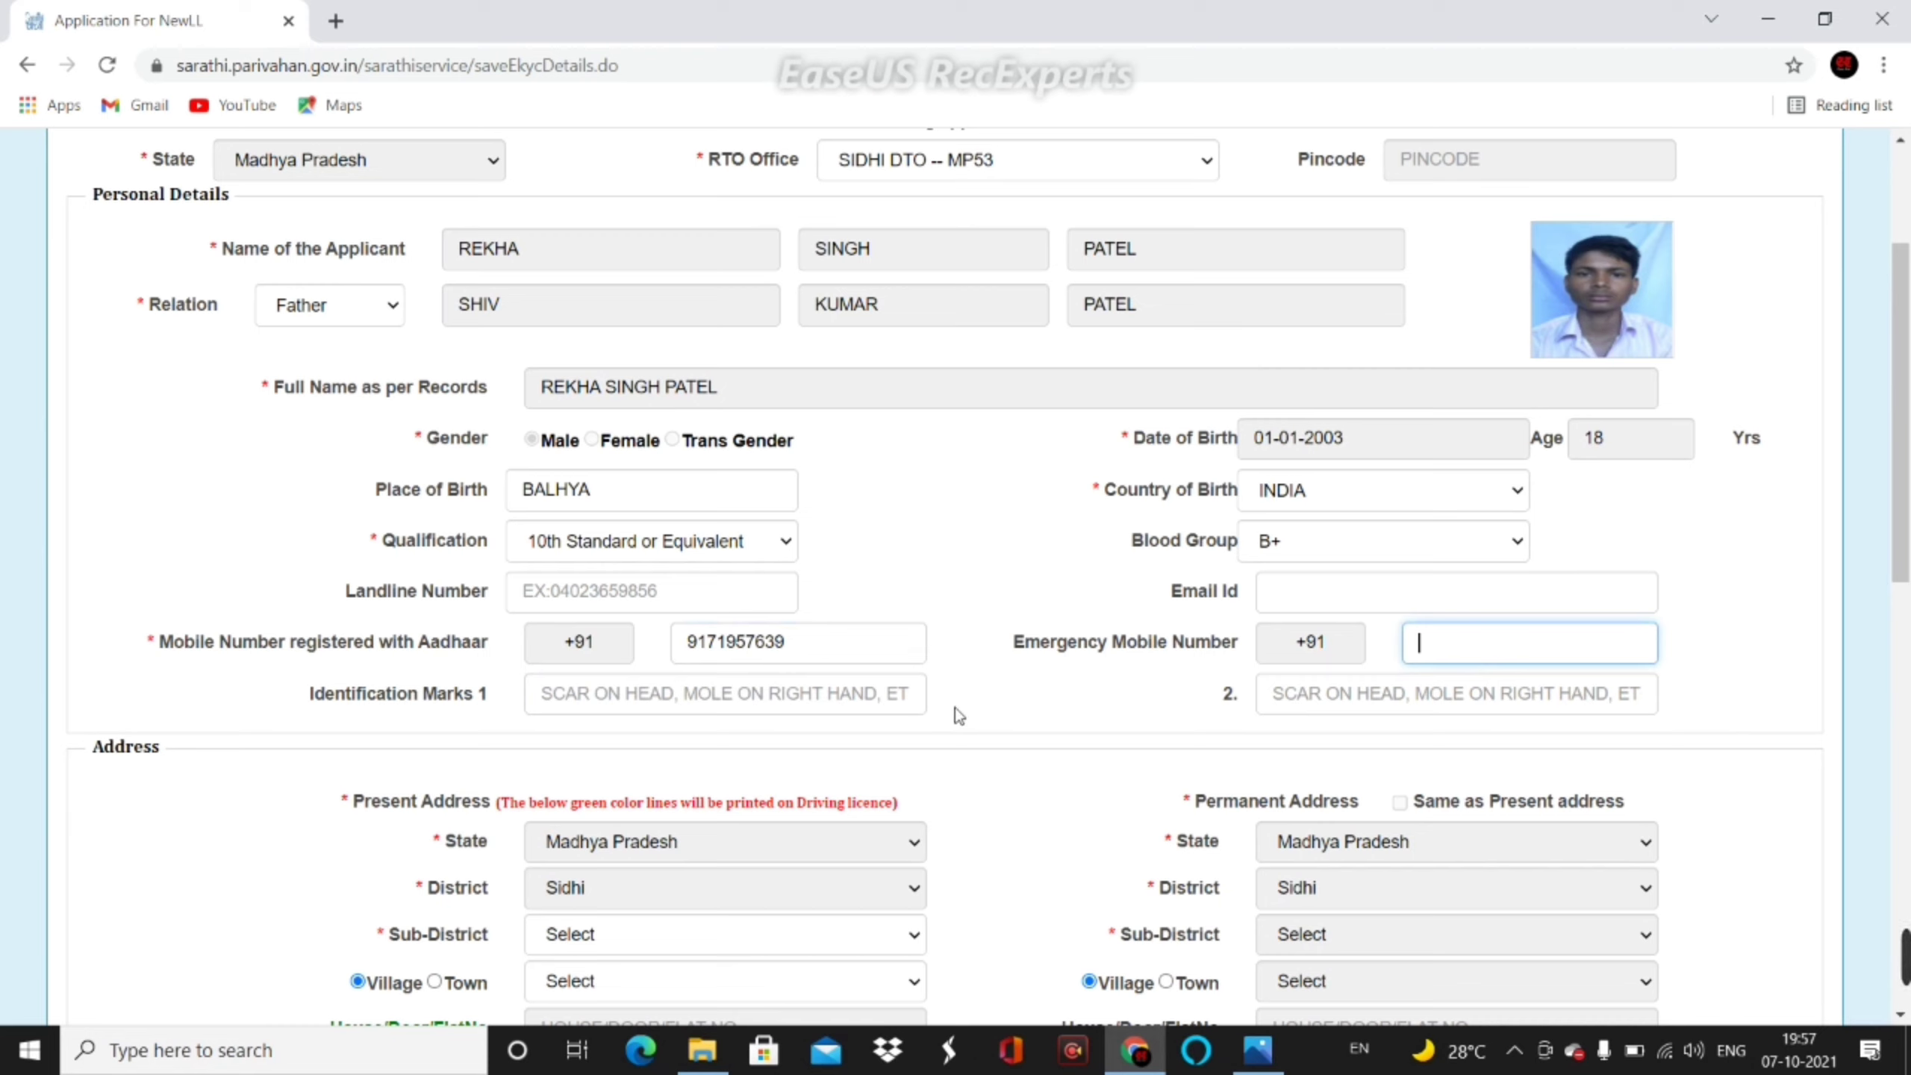
pyautogui.click(1025, 708)
pyautogui.scroll(-3, 1025, 708)
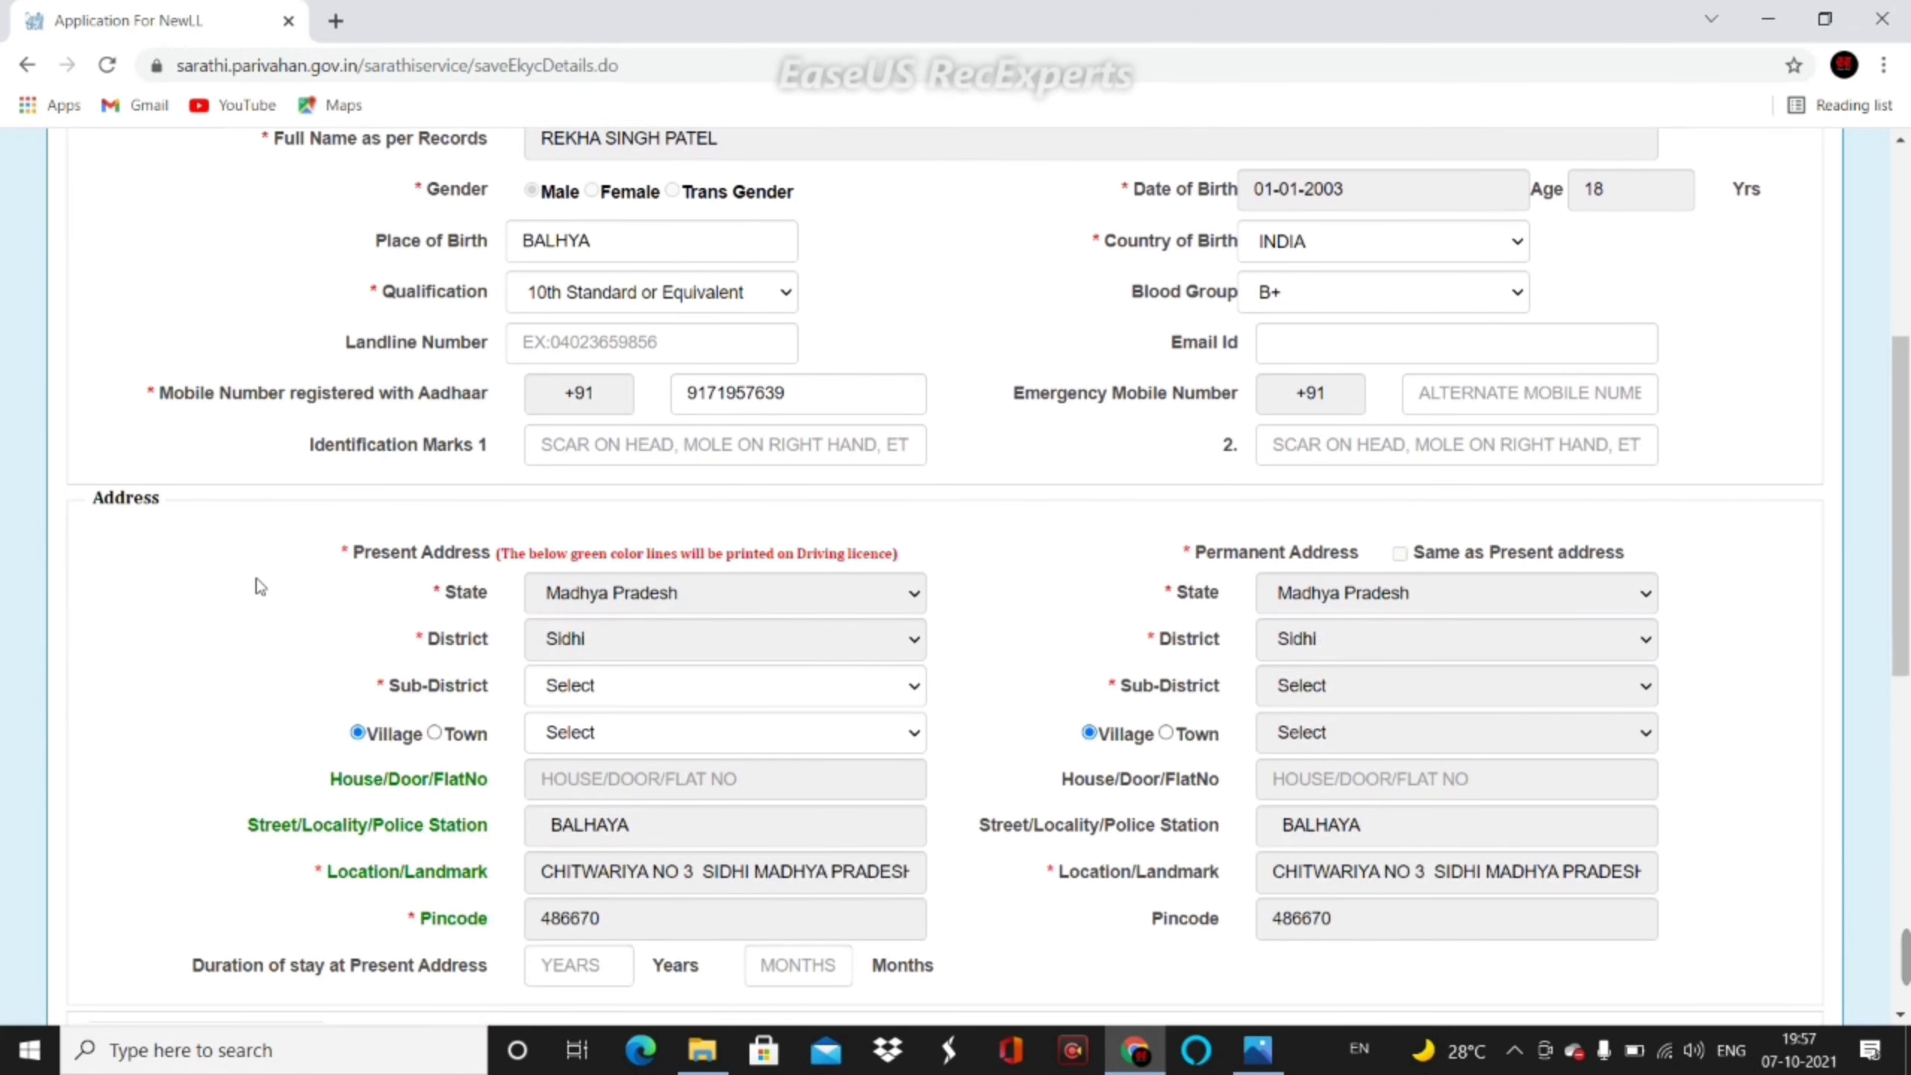
# - Enter 18 as the years of stay at the present address
pyautogui.scroll(-4, 260, 586)
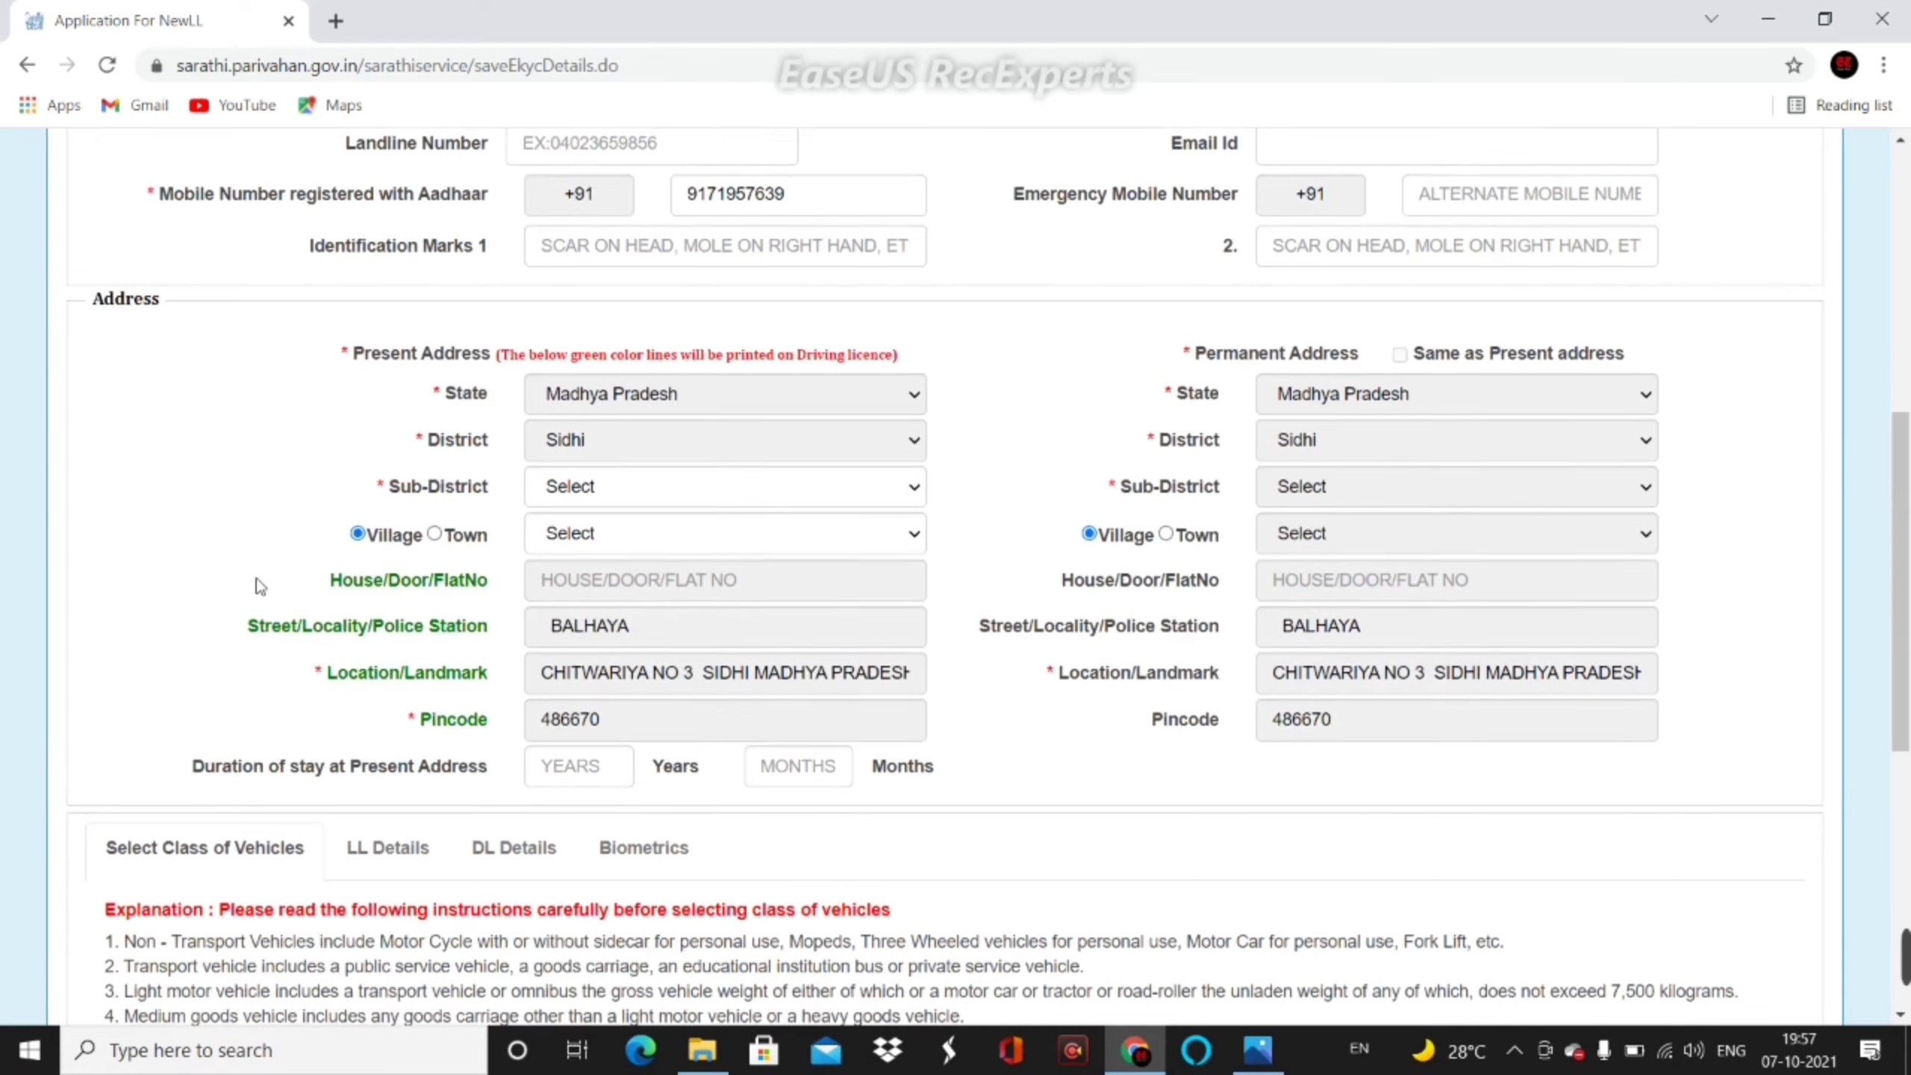
pyautogui.scroll(-1, 260, 586)
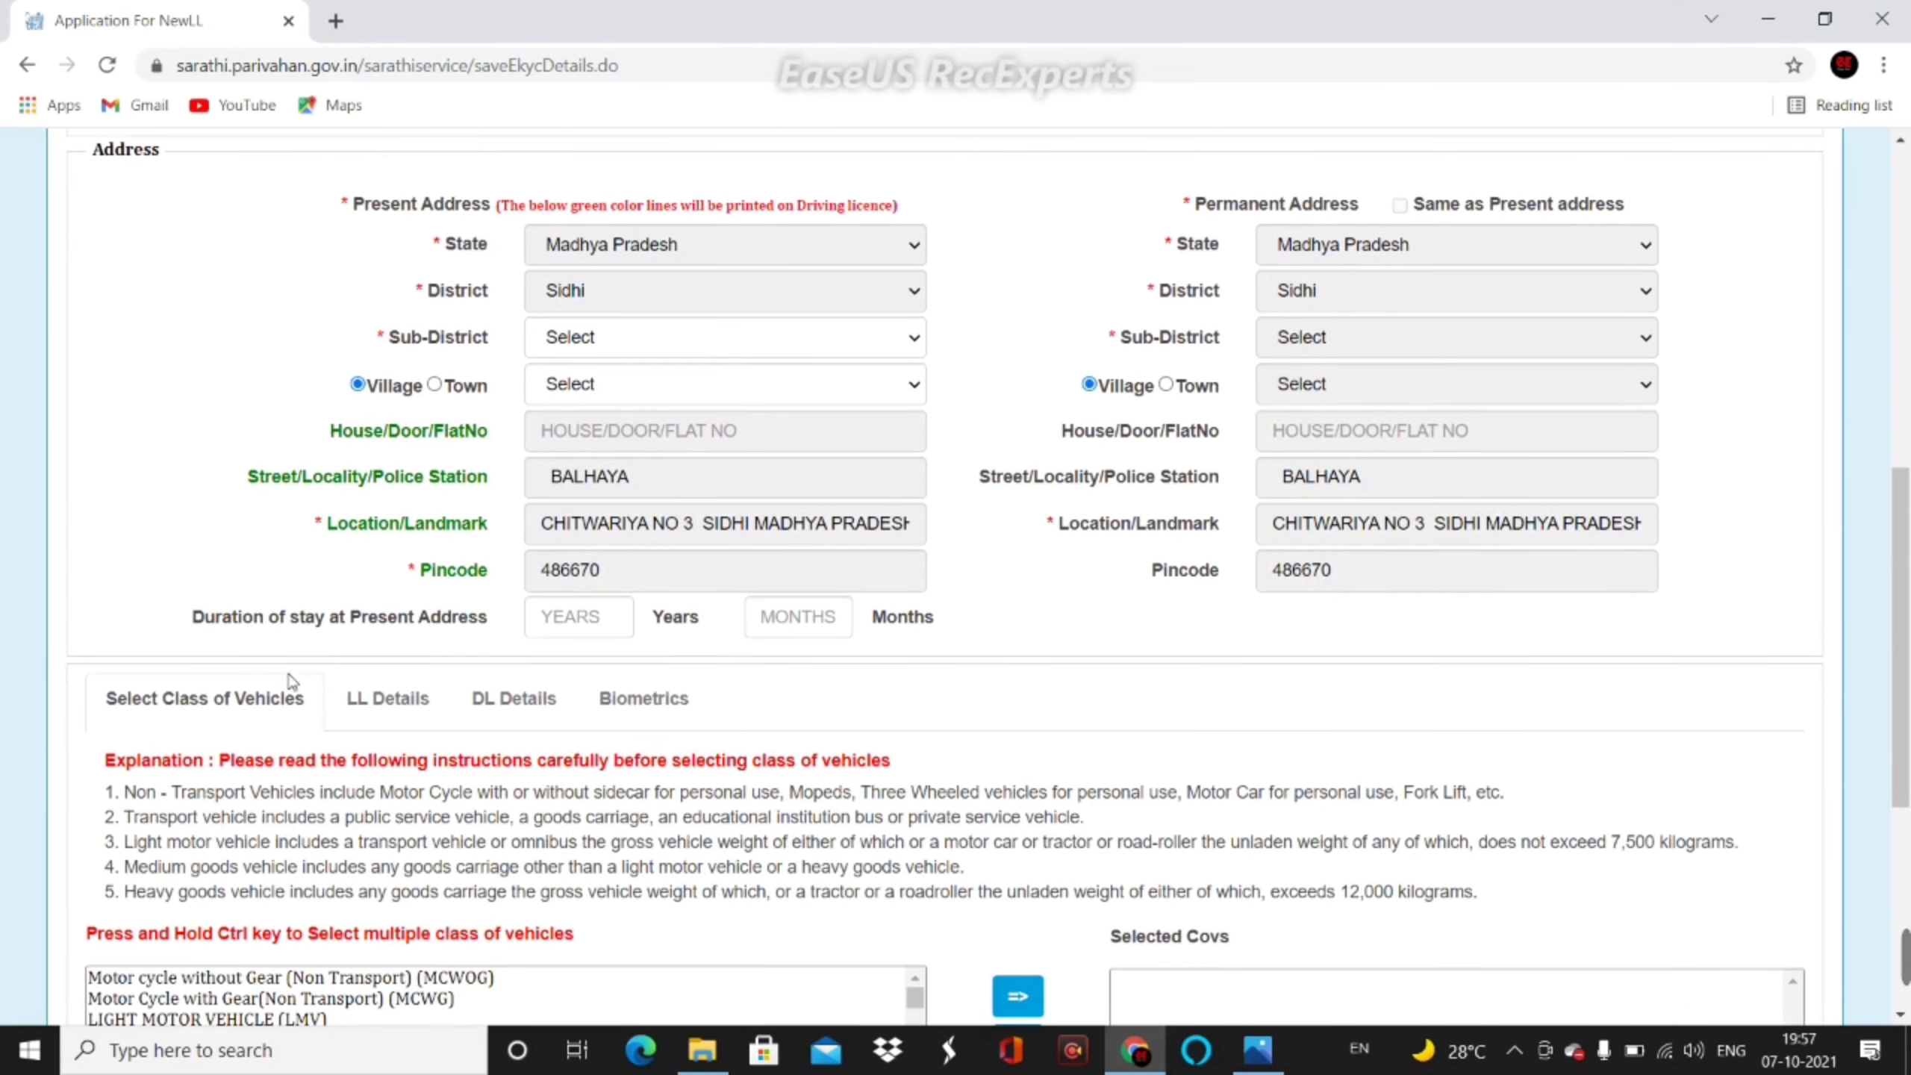
pyautogui.click(559, 632)
pyautogui.write('1')
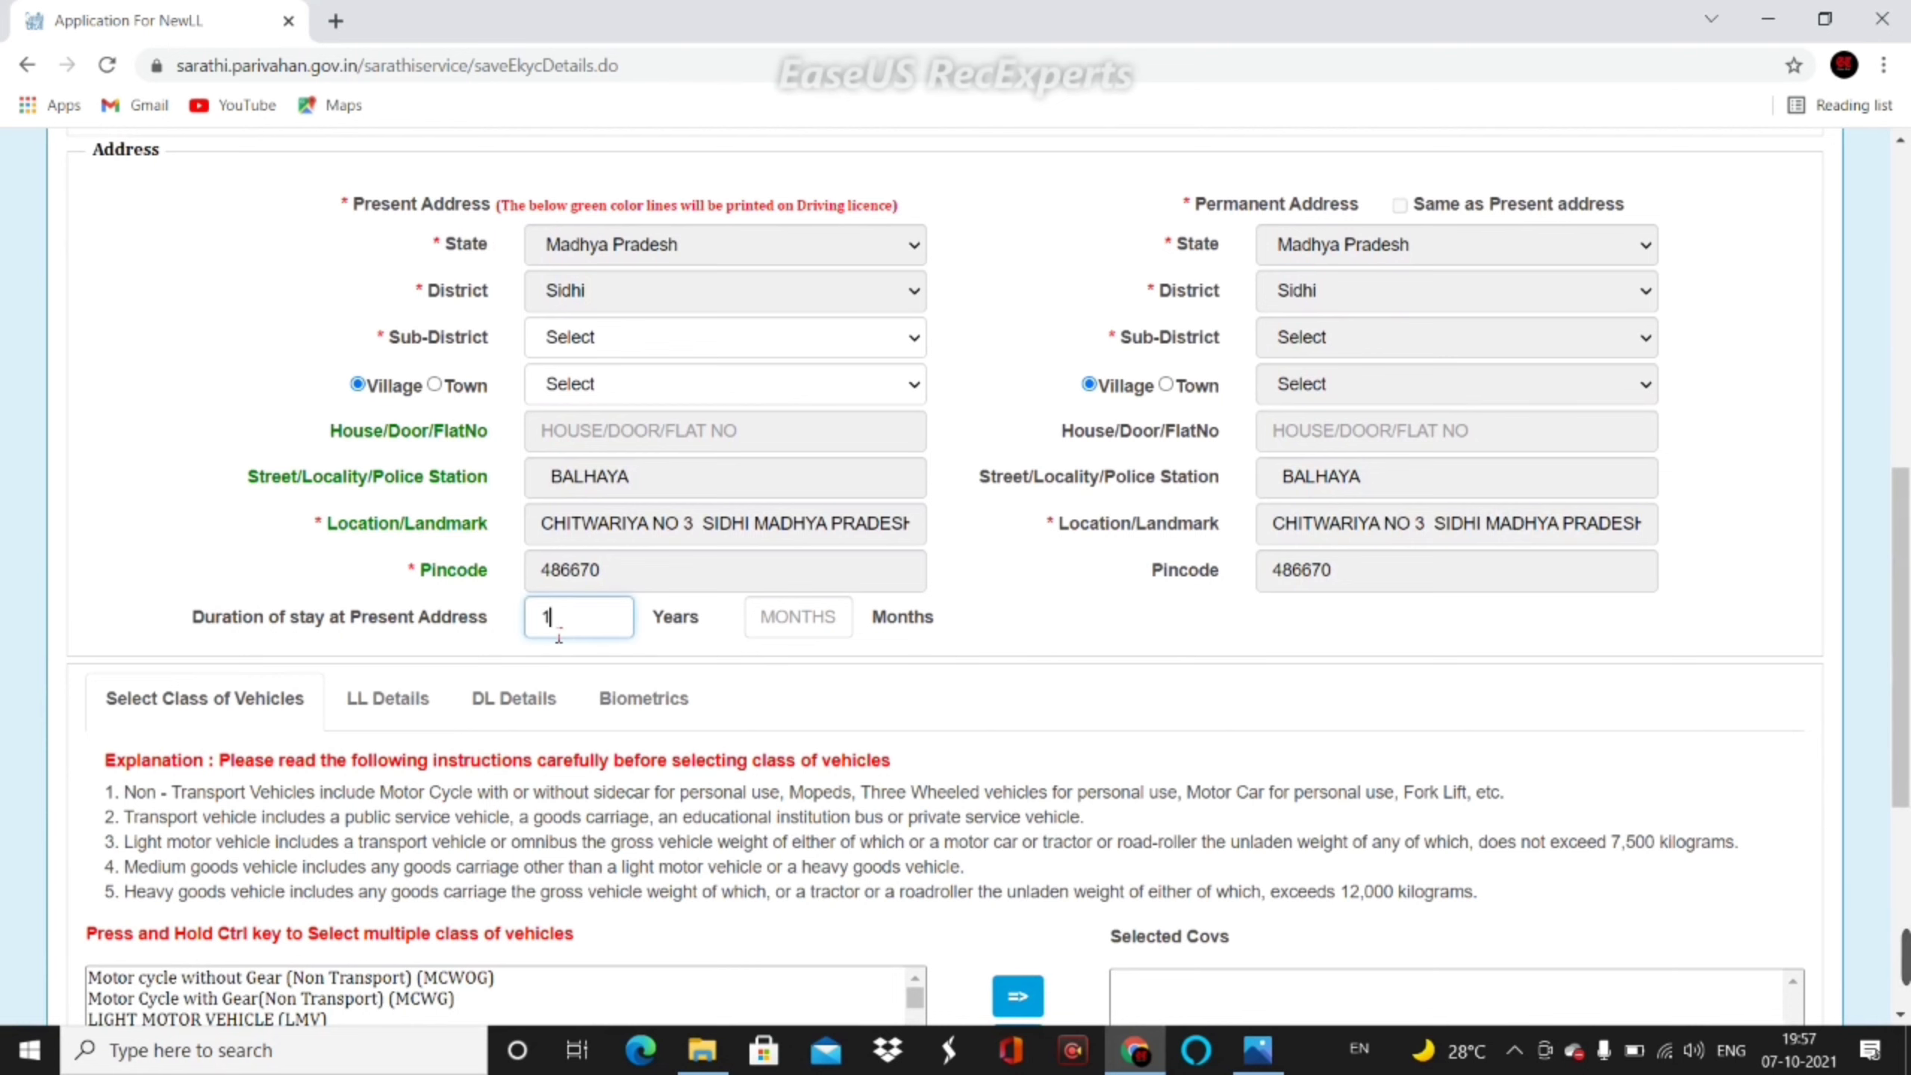
pyautogui.write('8')
pyautogui.scroll(-4, 1058, 631)
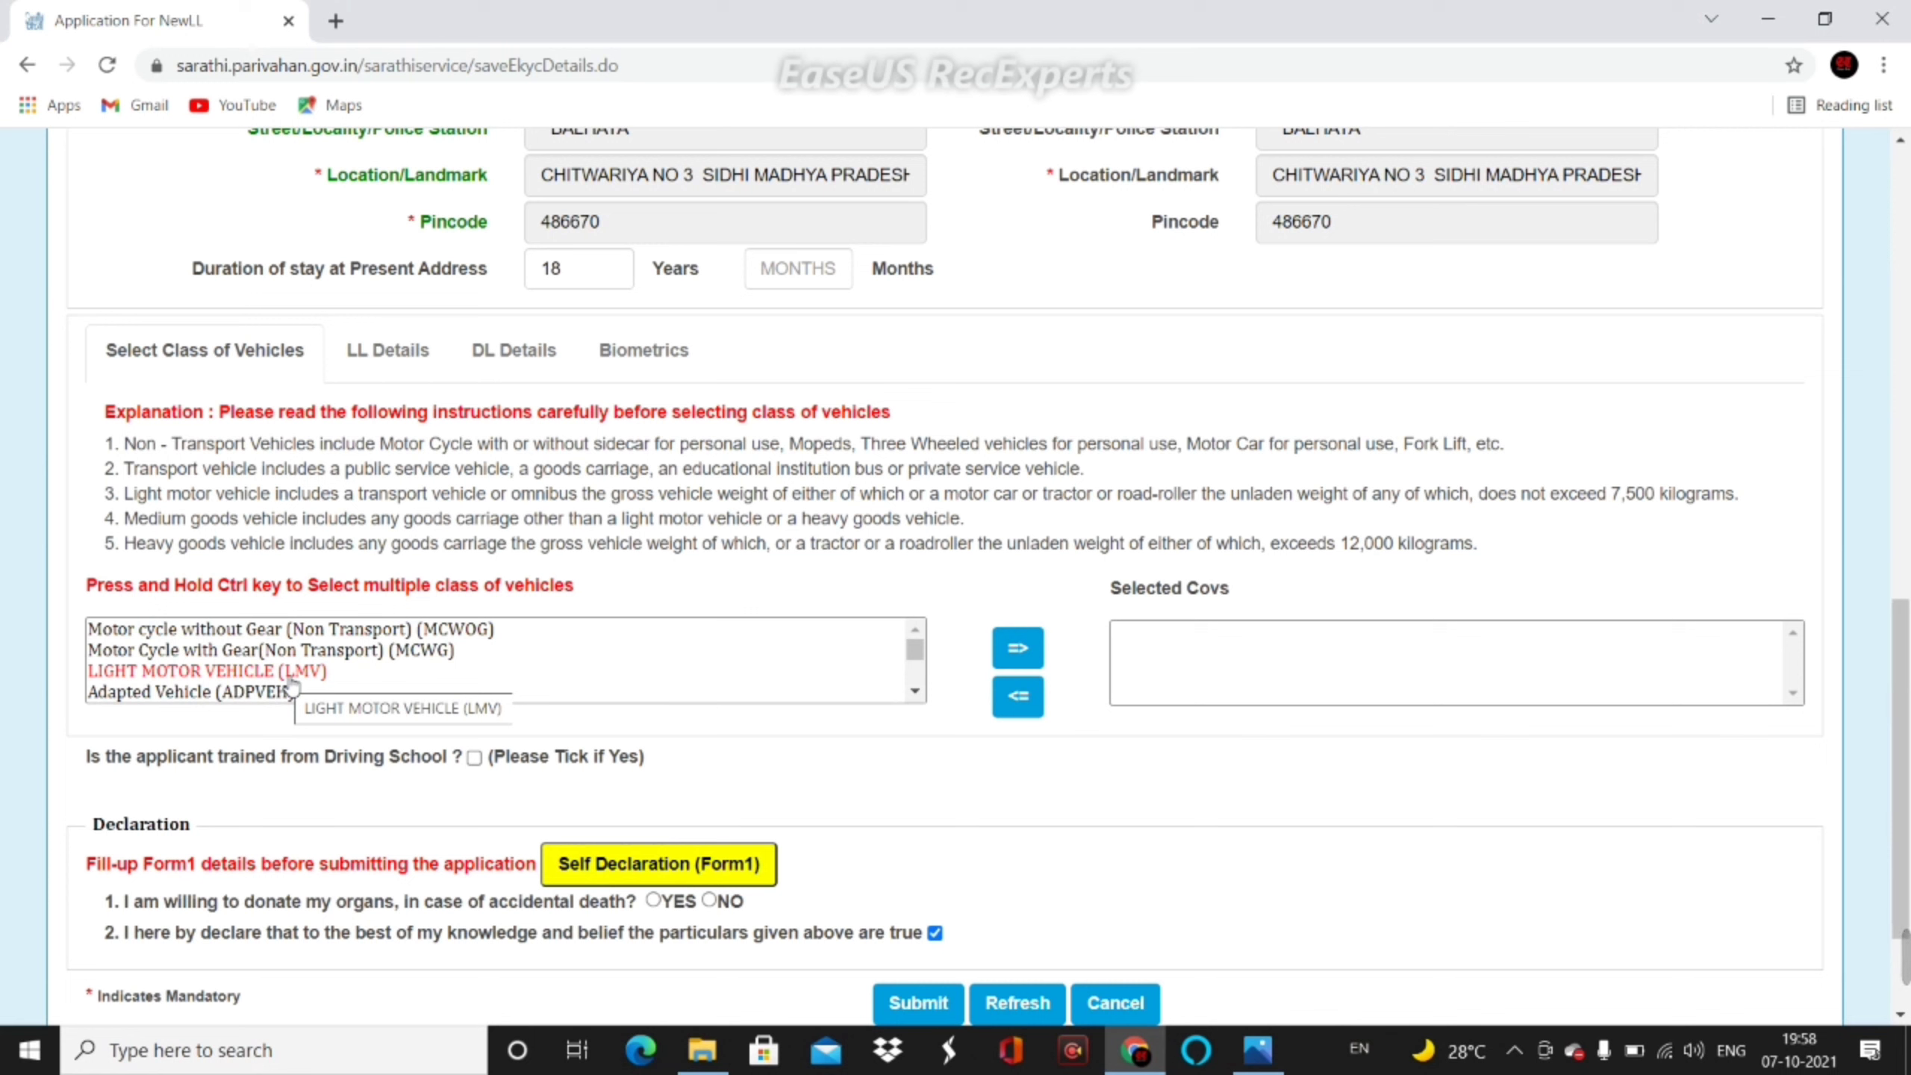
# - Add Light Motor Vehicle (LMV) as the vehicle class, toggle driving-school training, and open Form1
pyautogui.click(291, 672)
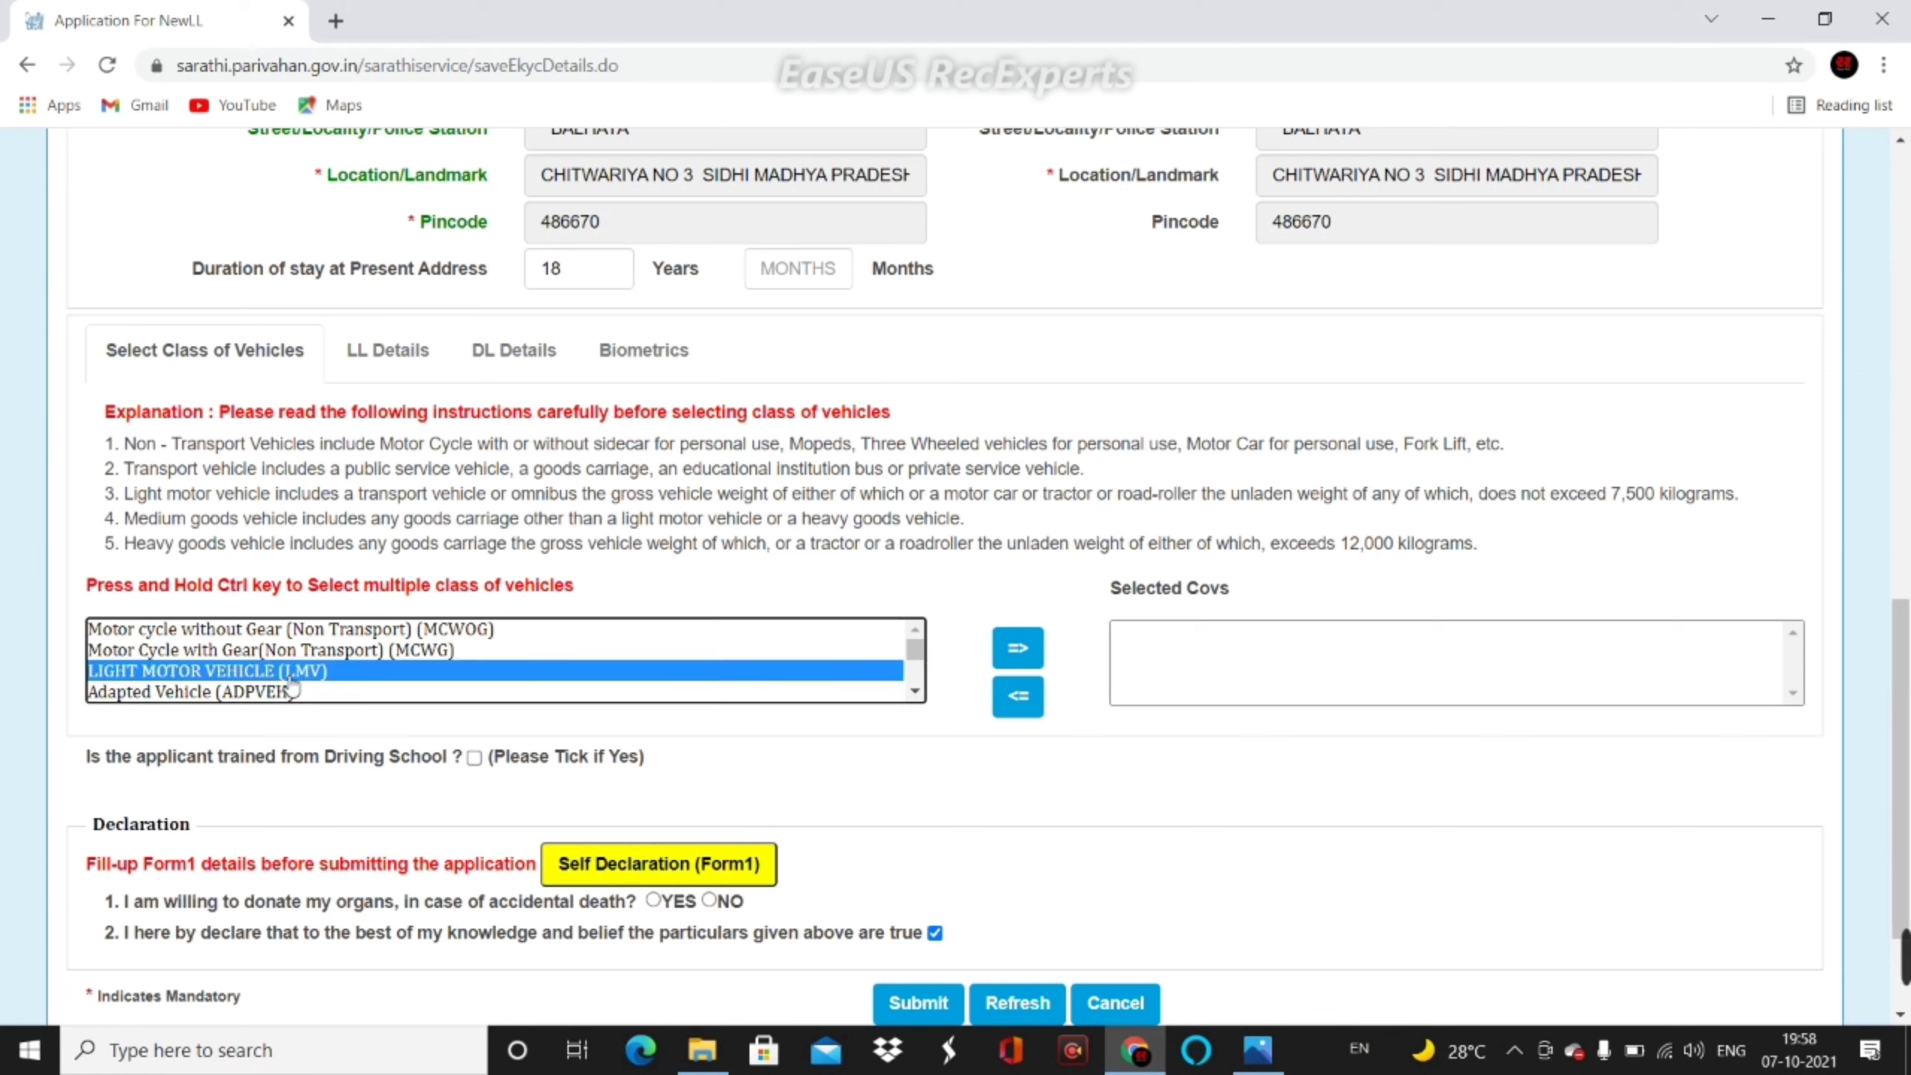
pyautogui.click(1028, 657)
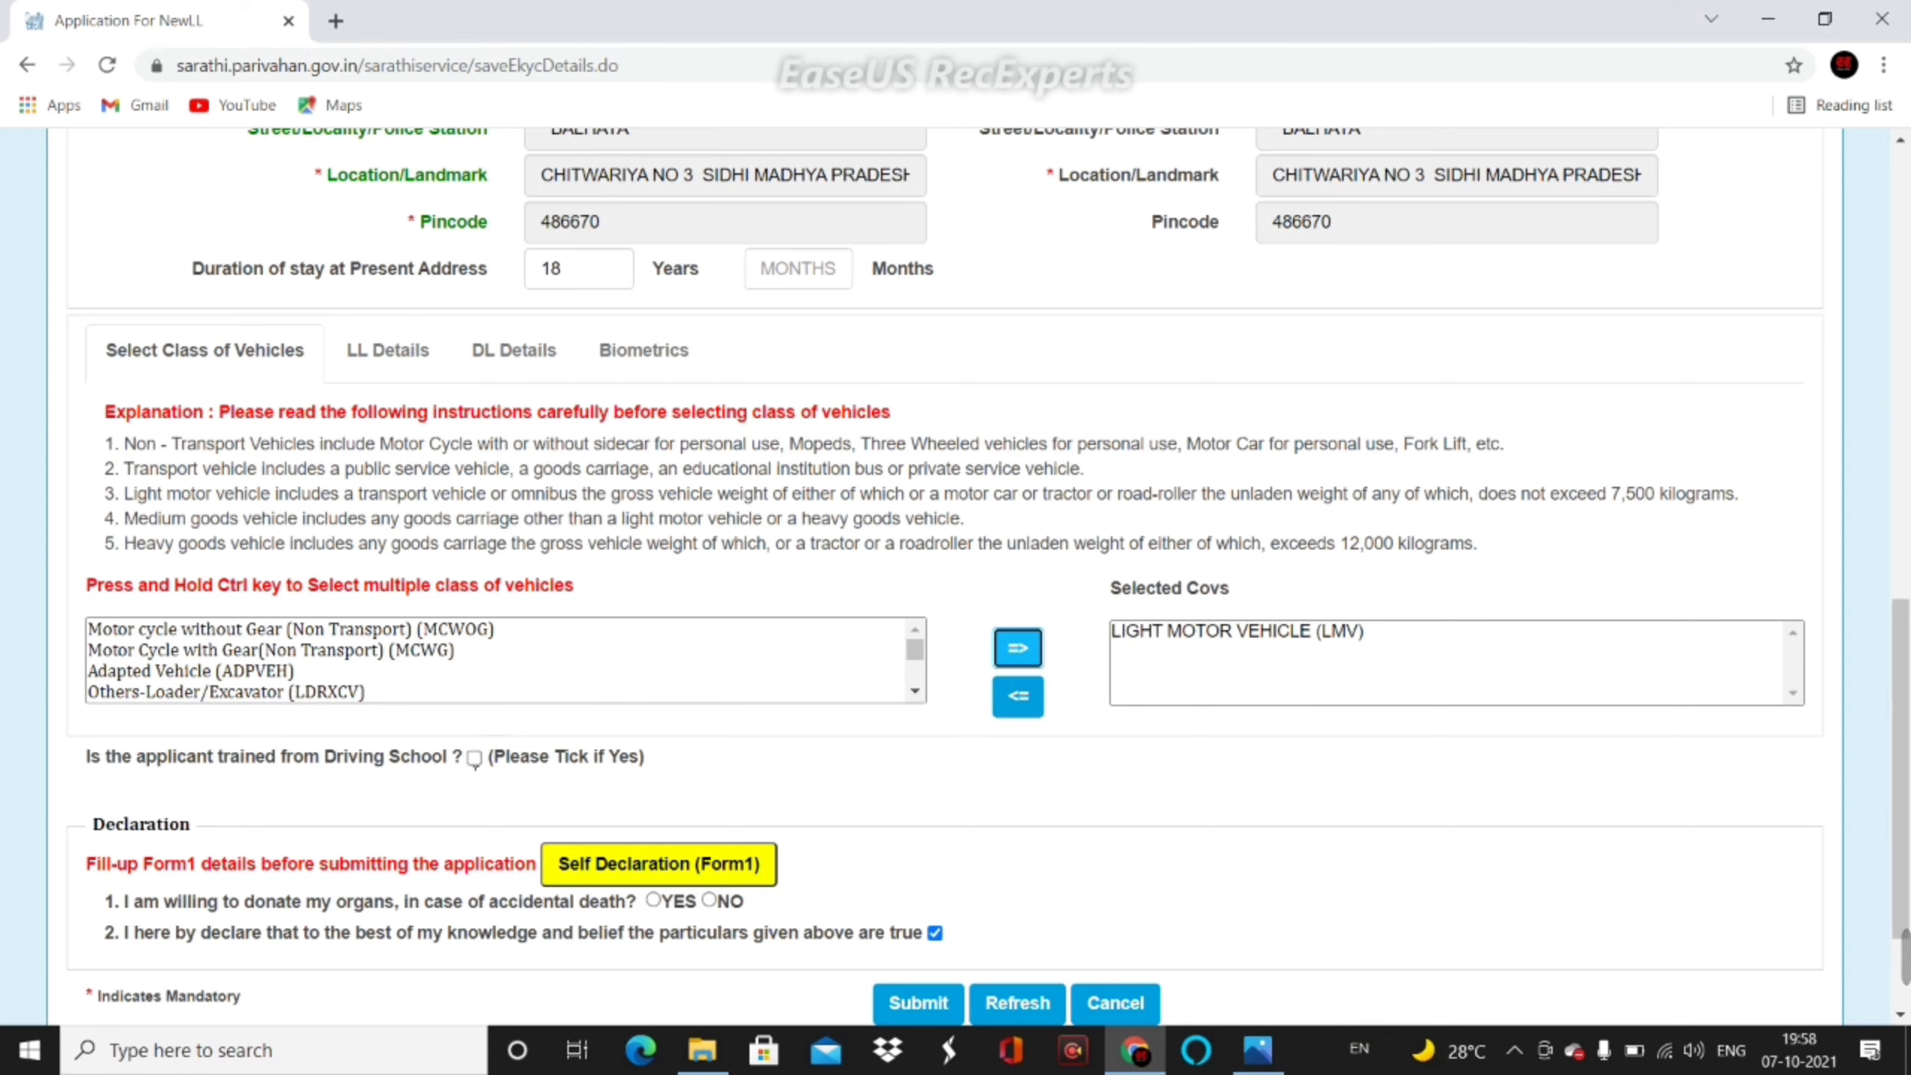
pyautogui.click(475, 758)
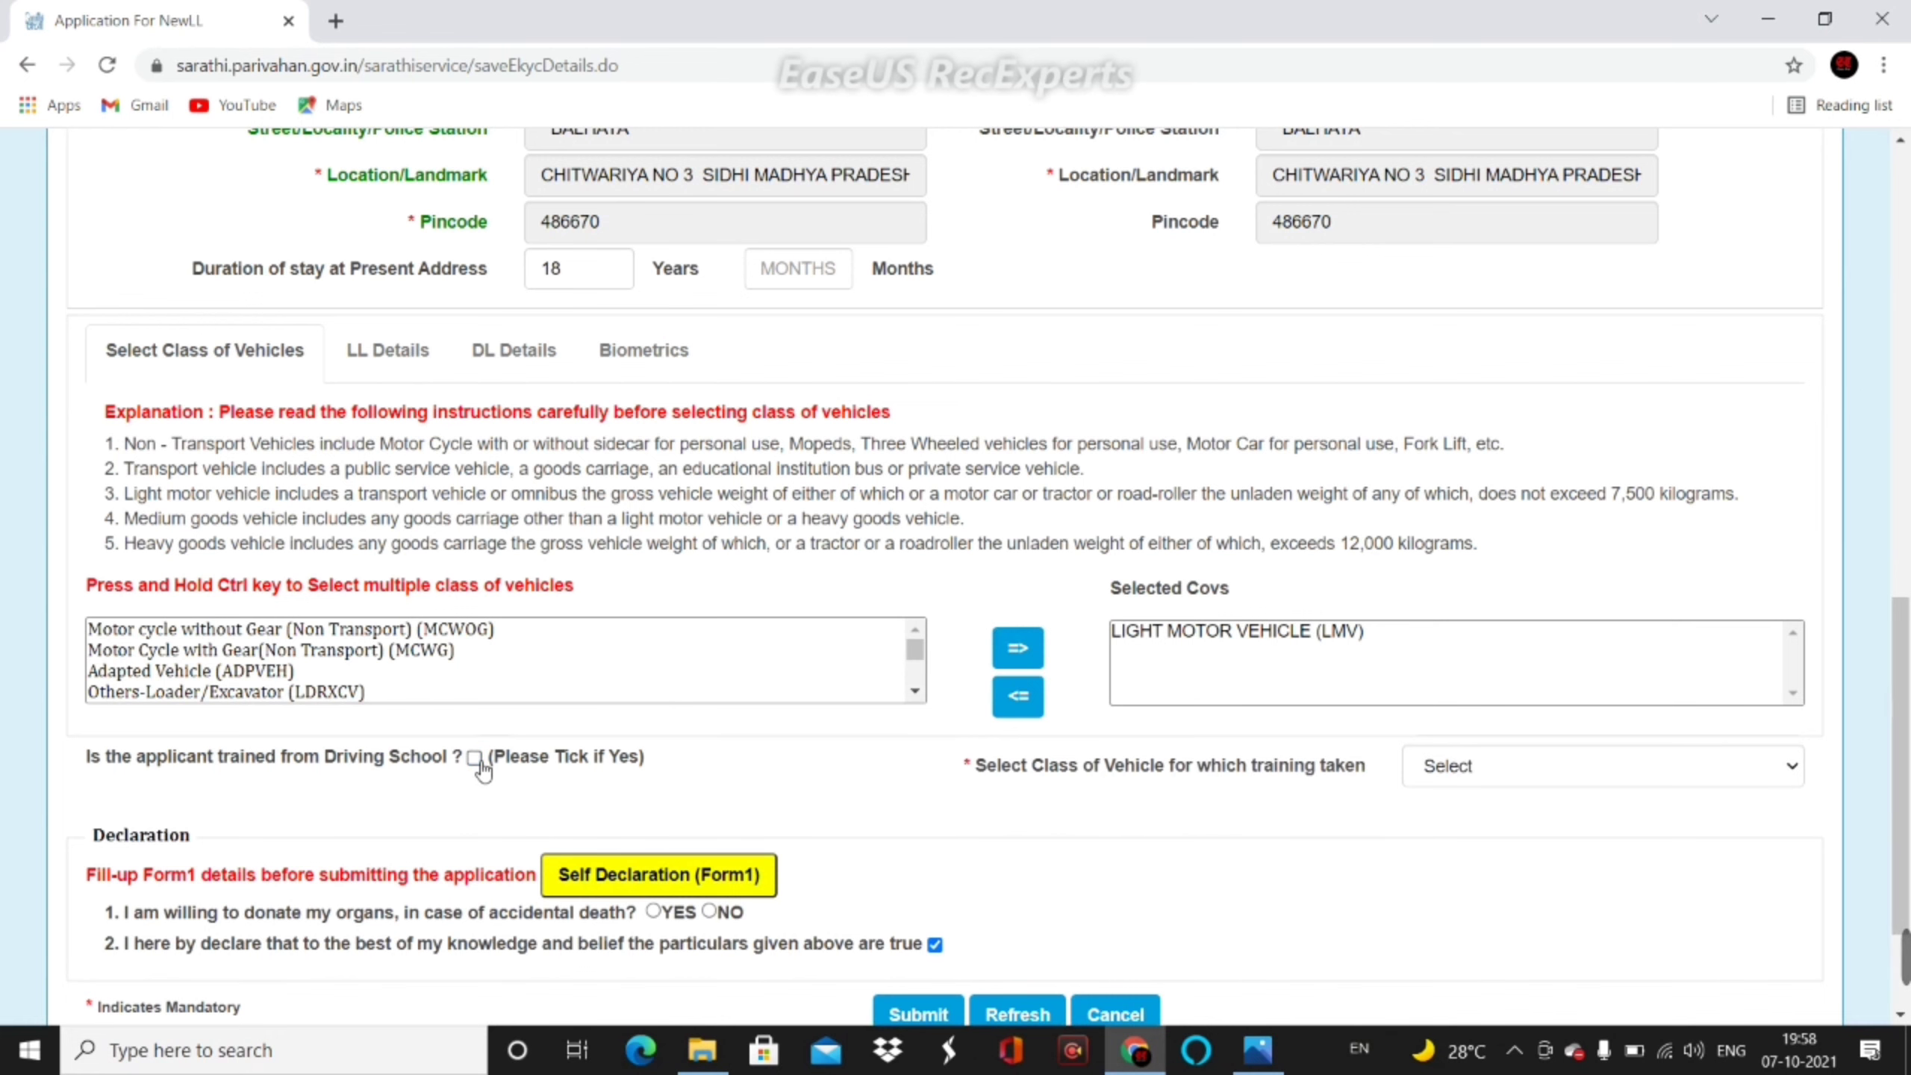
pyautogui.scroll(-2, 496, 796)
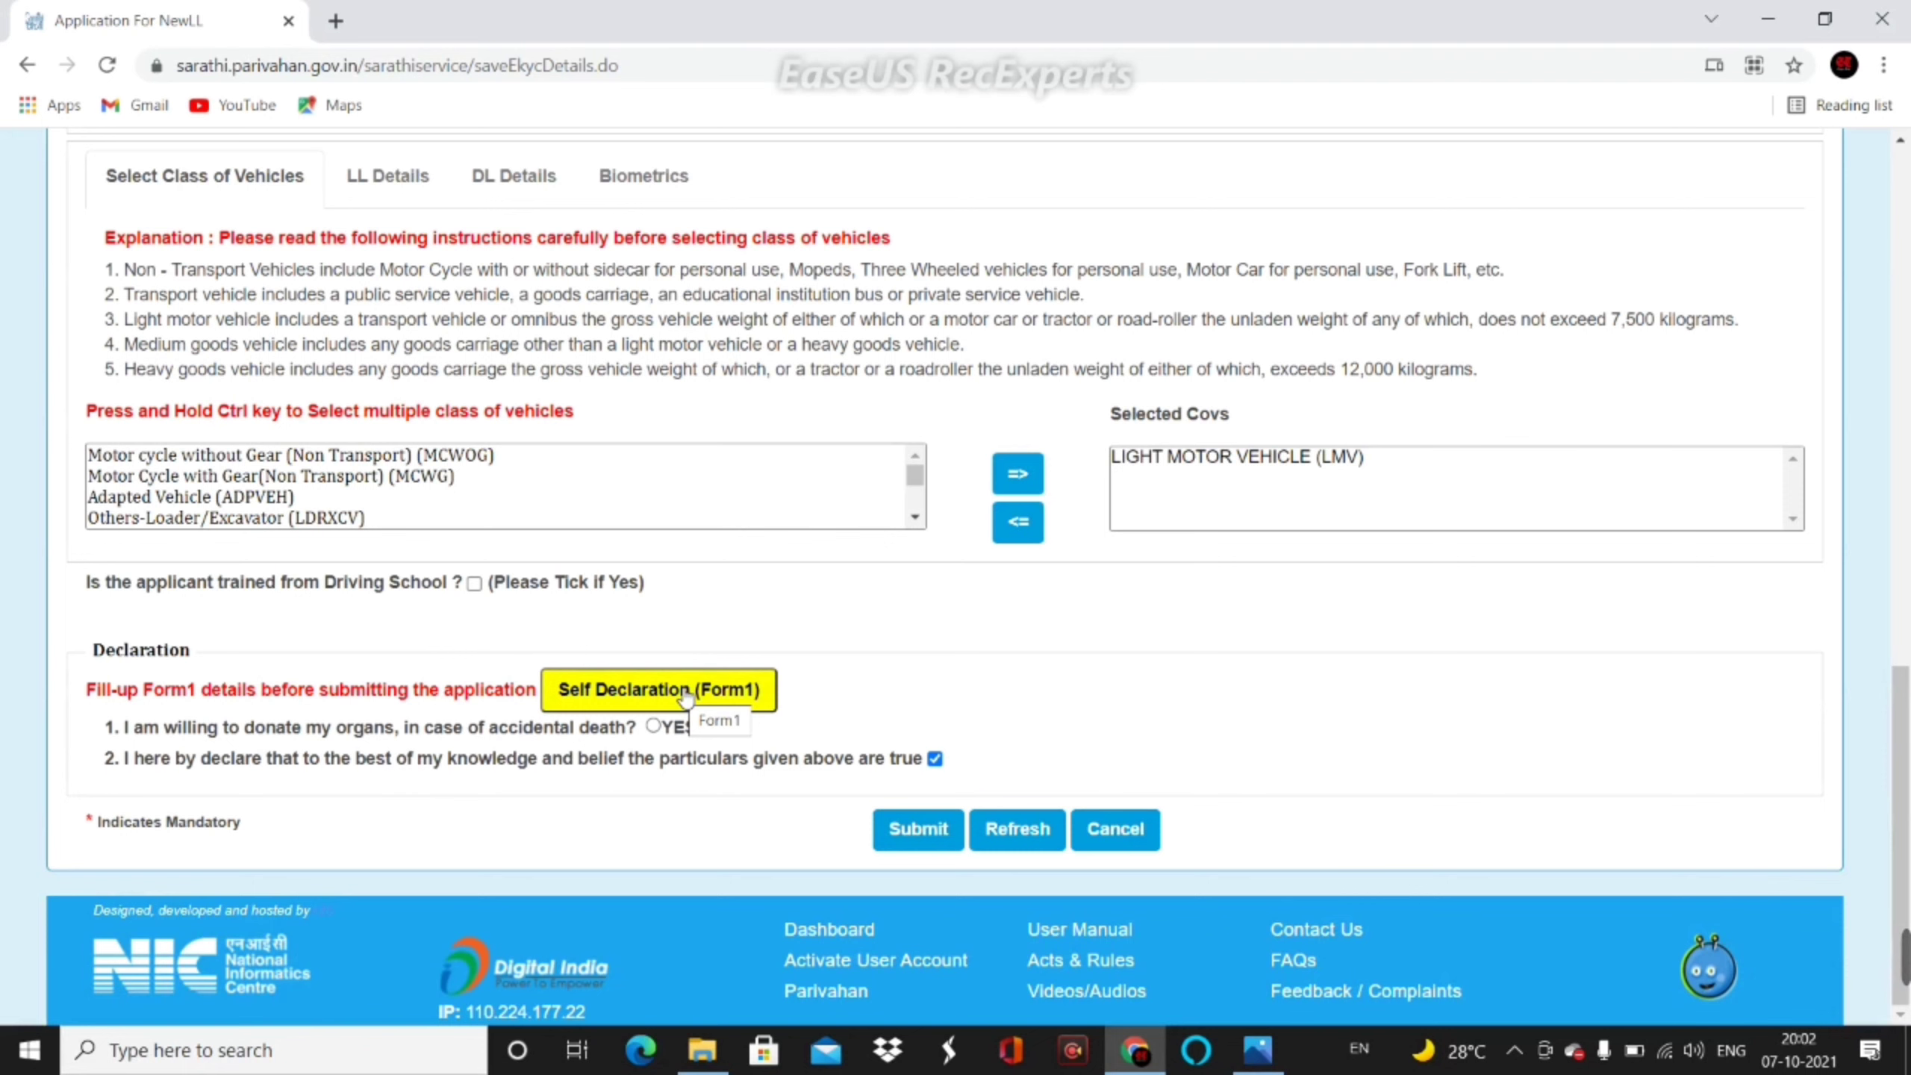
pyautogui.click(659, 689)
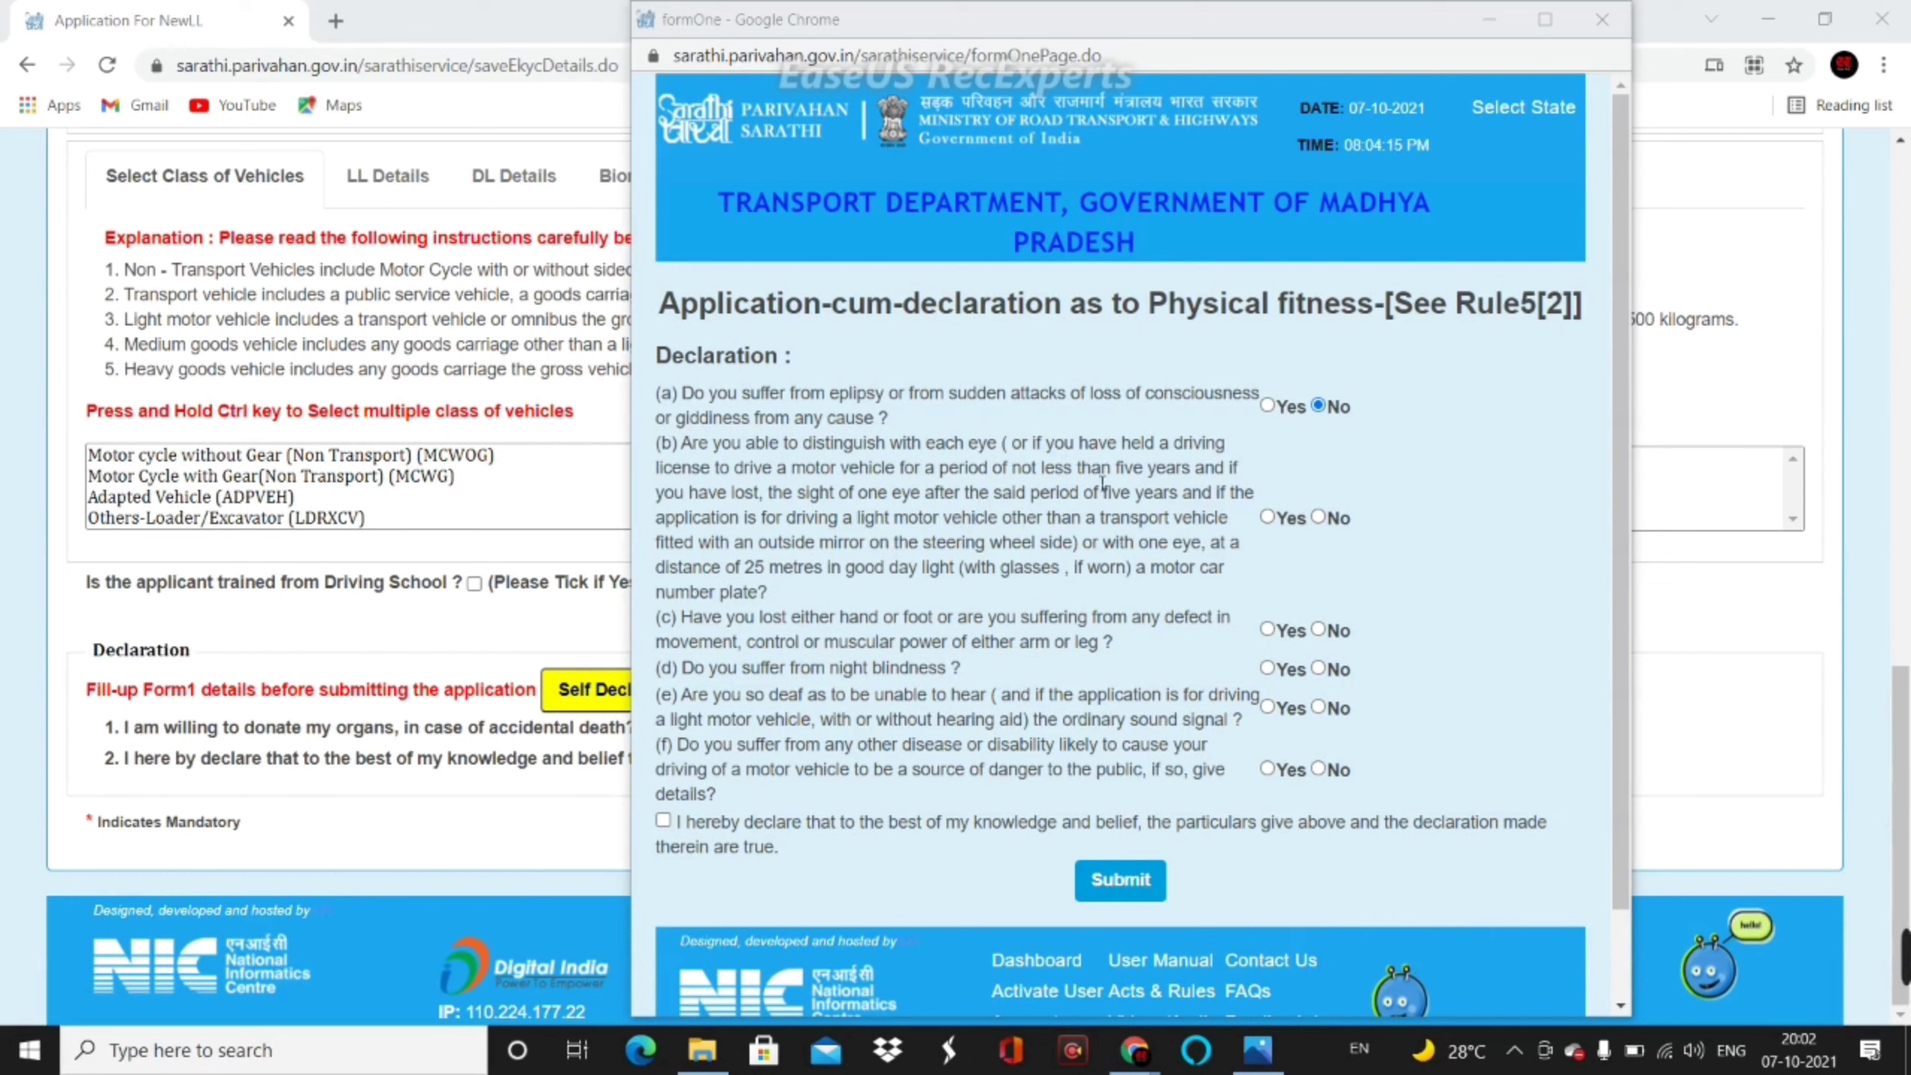
# - Answer Yes to eyesight (b), No to (c)–(f), certify the declaration and submit Form1
pyautogui.click(1267, 517)
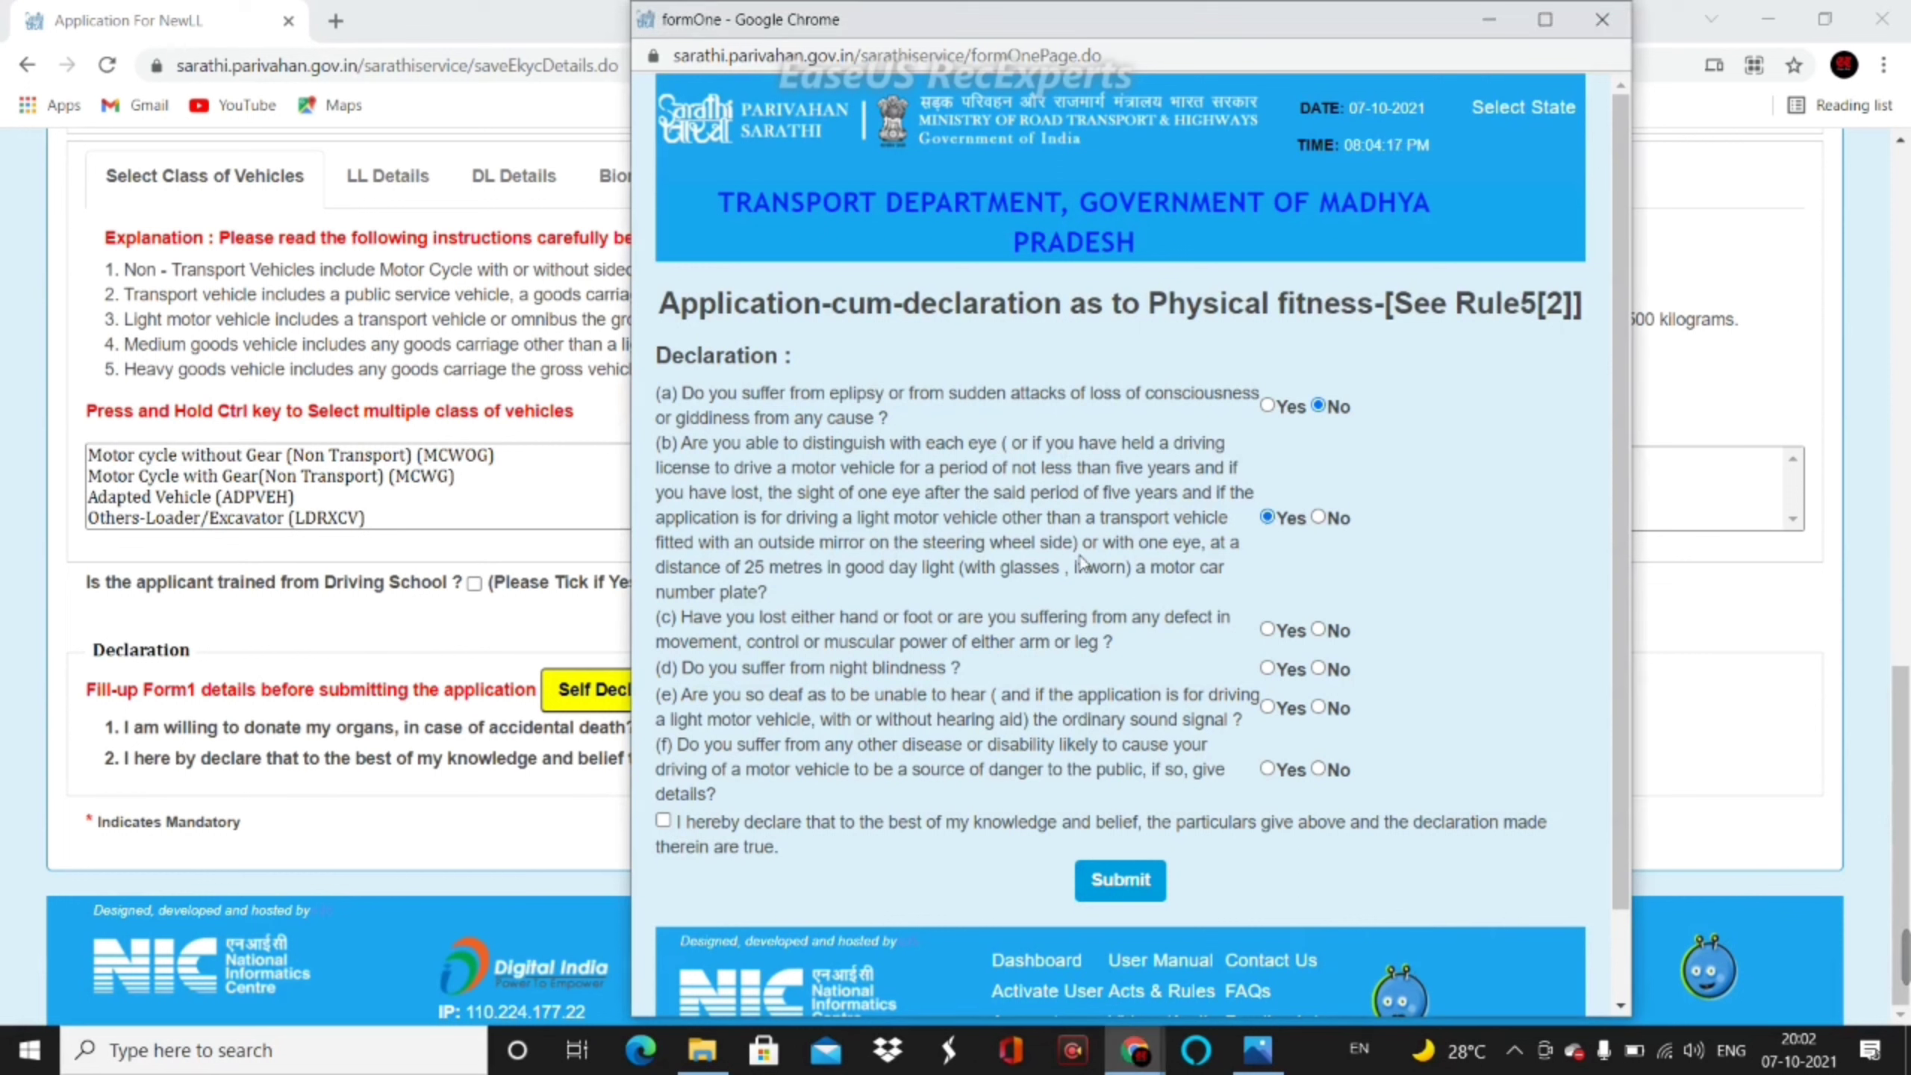
pyautogui.click(1318, 629)
pyautogui.click(1319, 669)
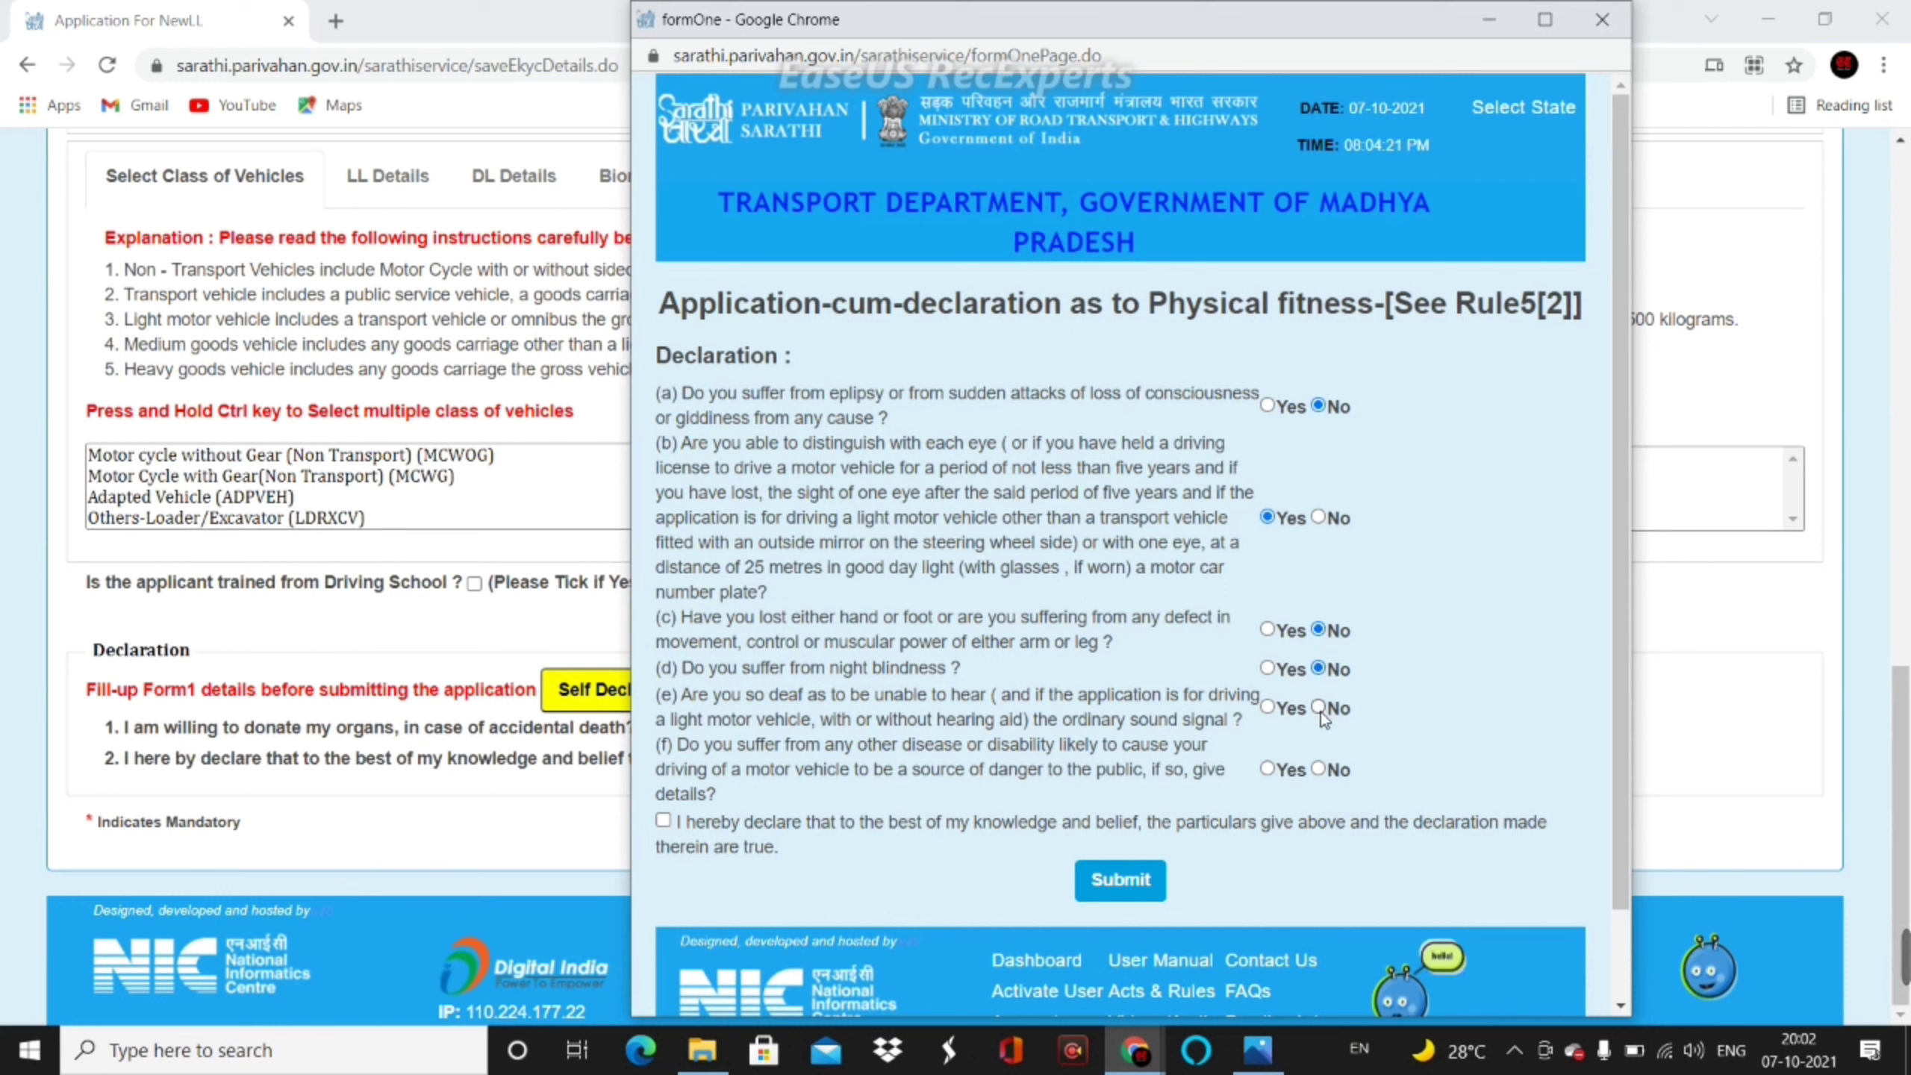
pyautogui.click(1318, 707)
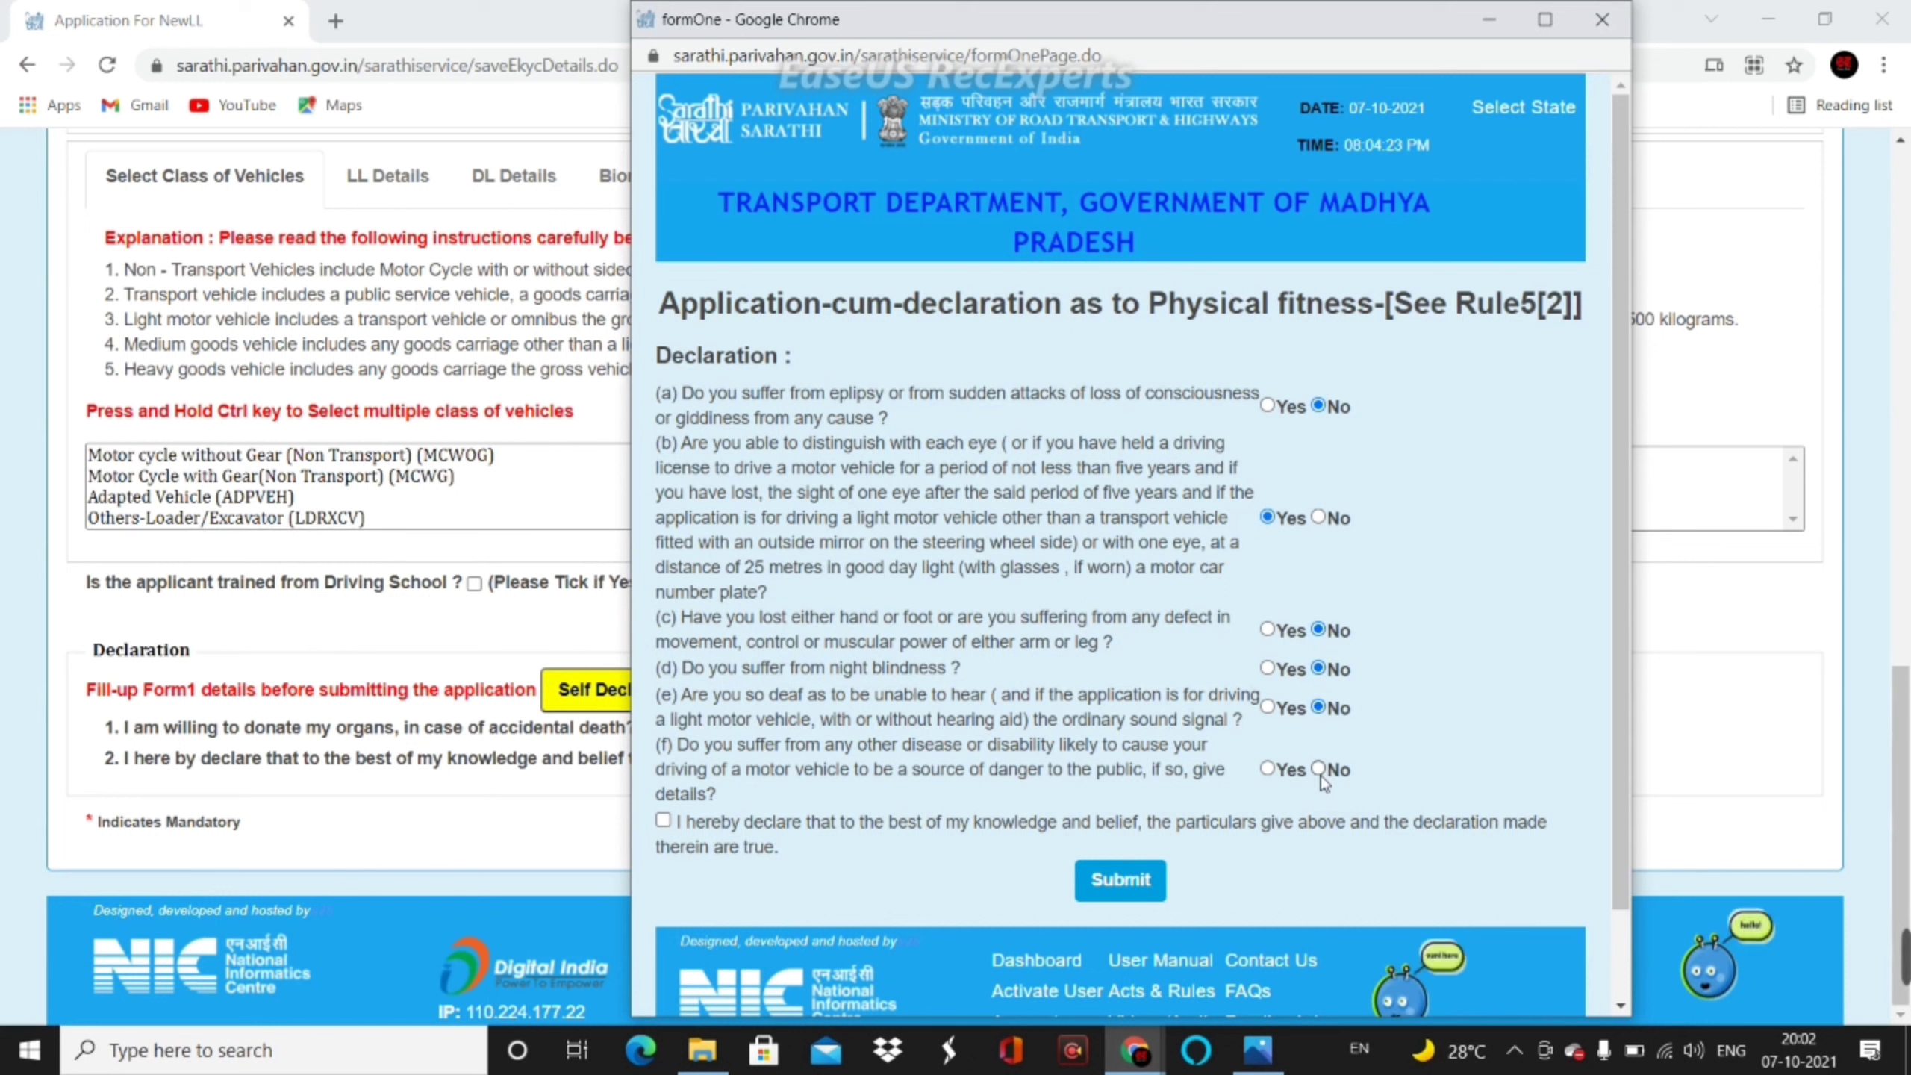
pyautogui.click(1319, 769)
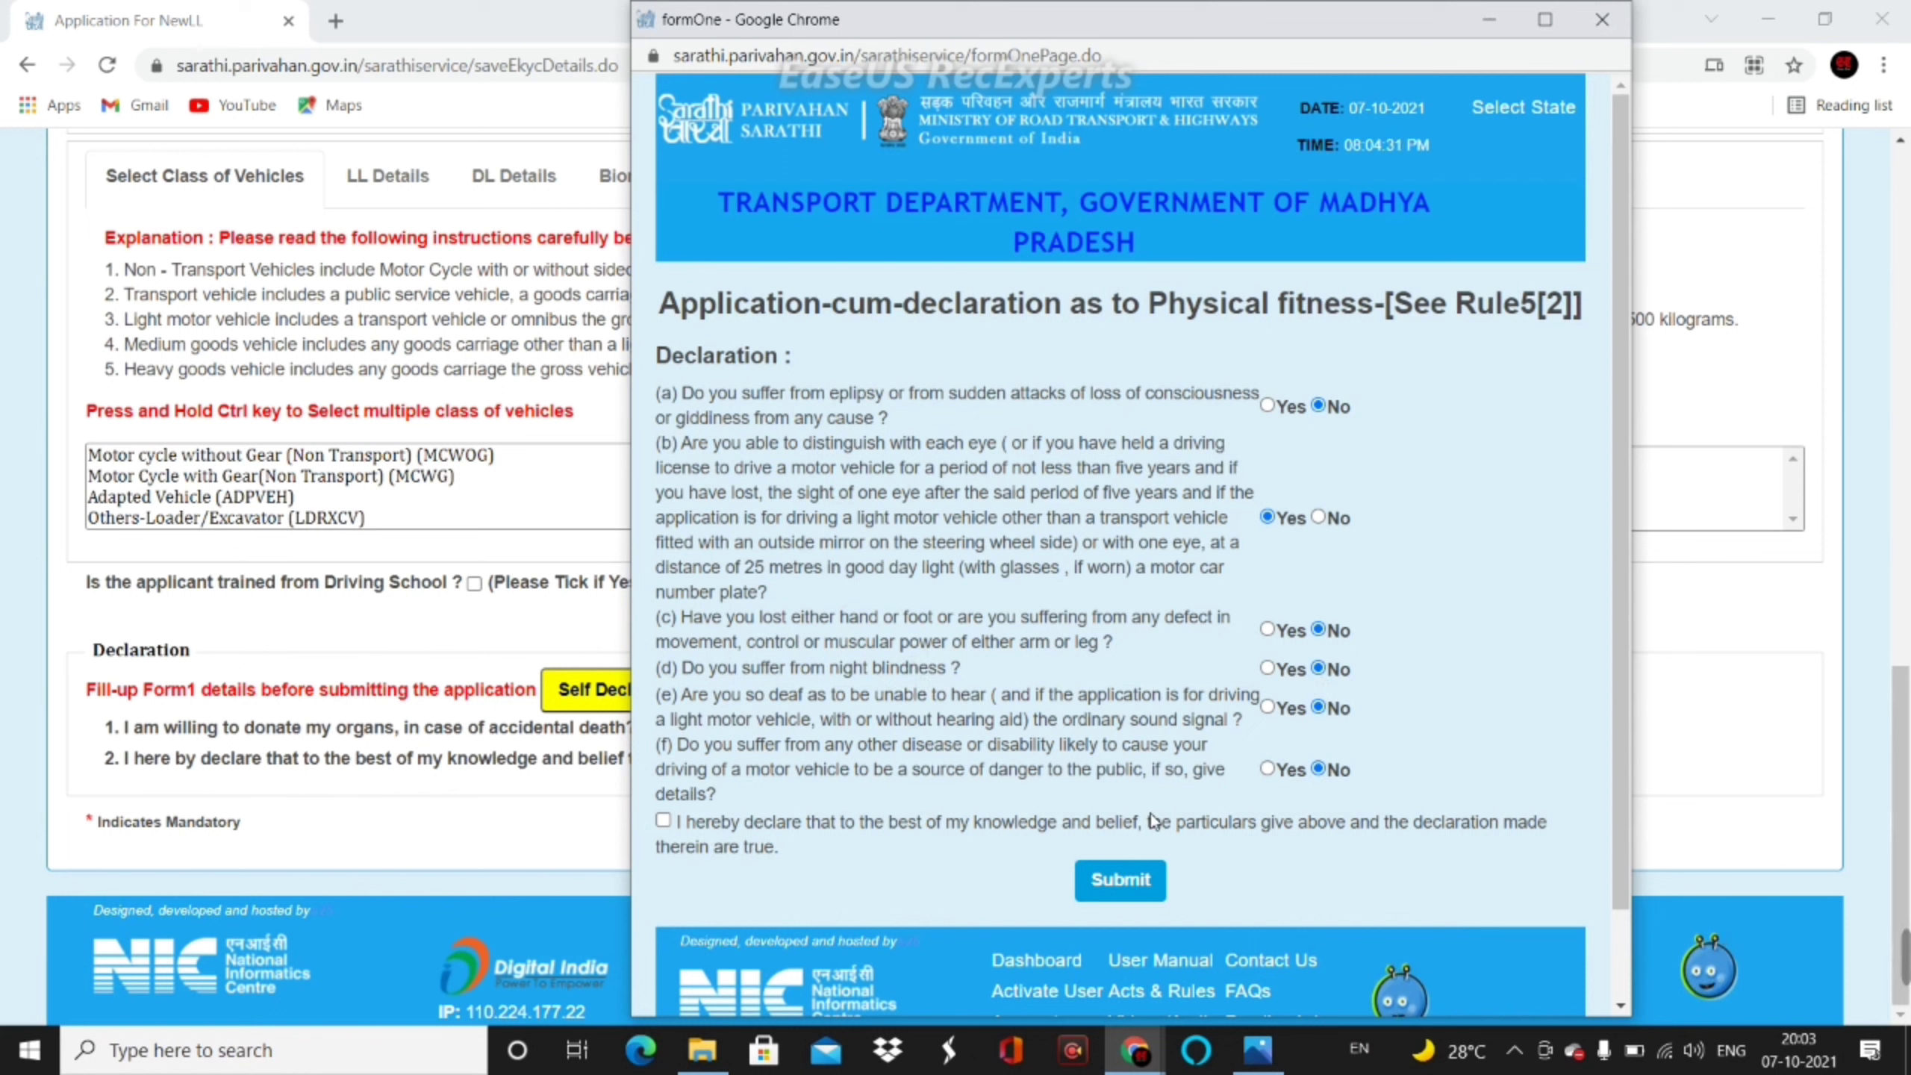
pyautogui.click(663, 819)
pyautogui.click(1121, 881)
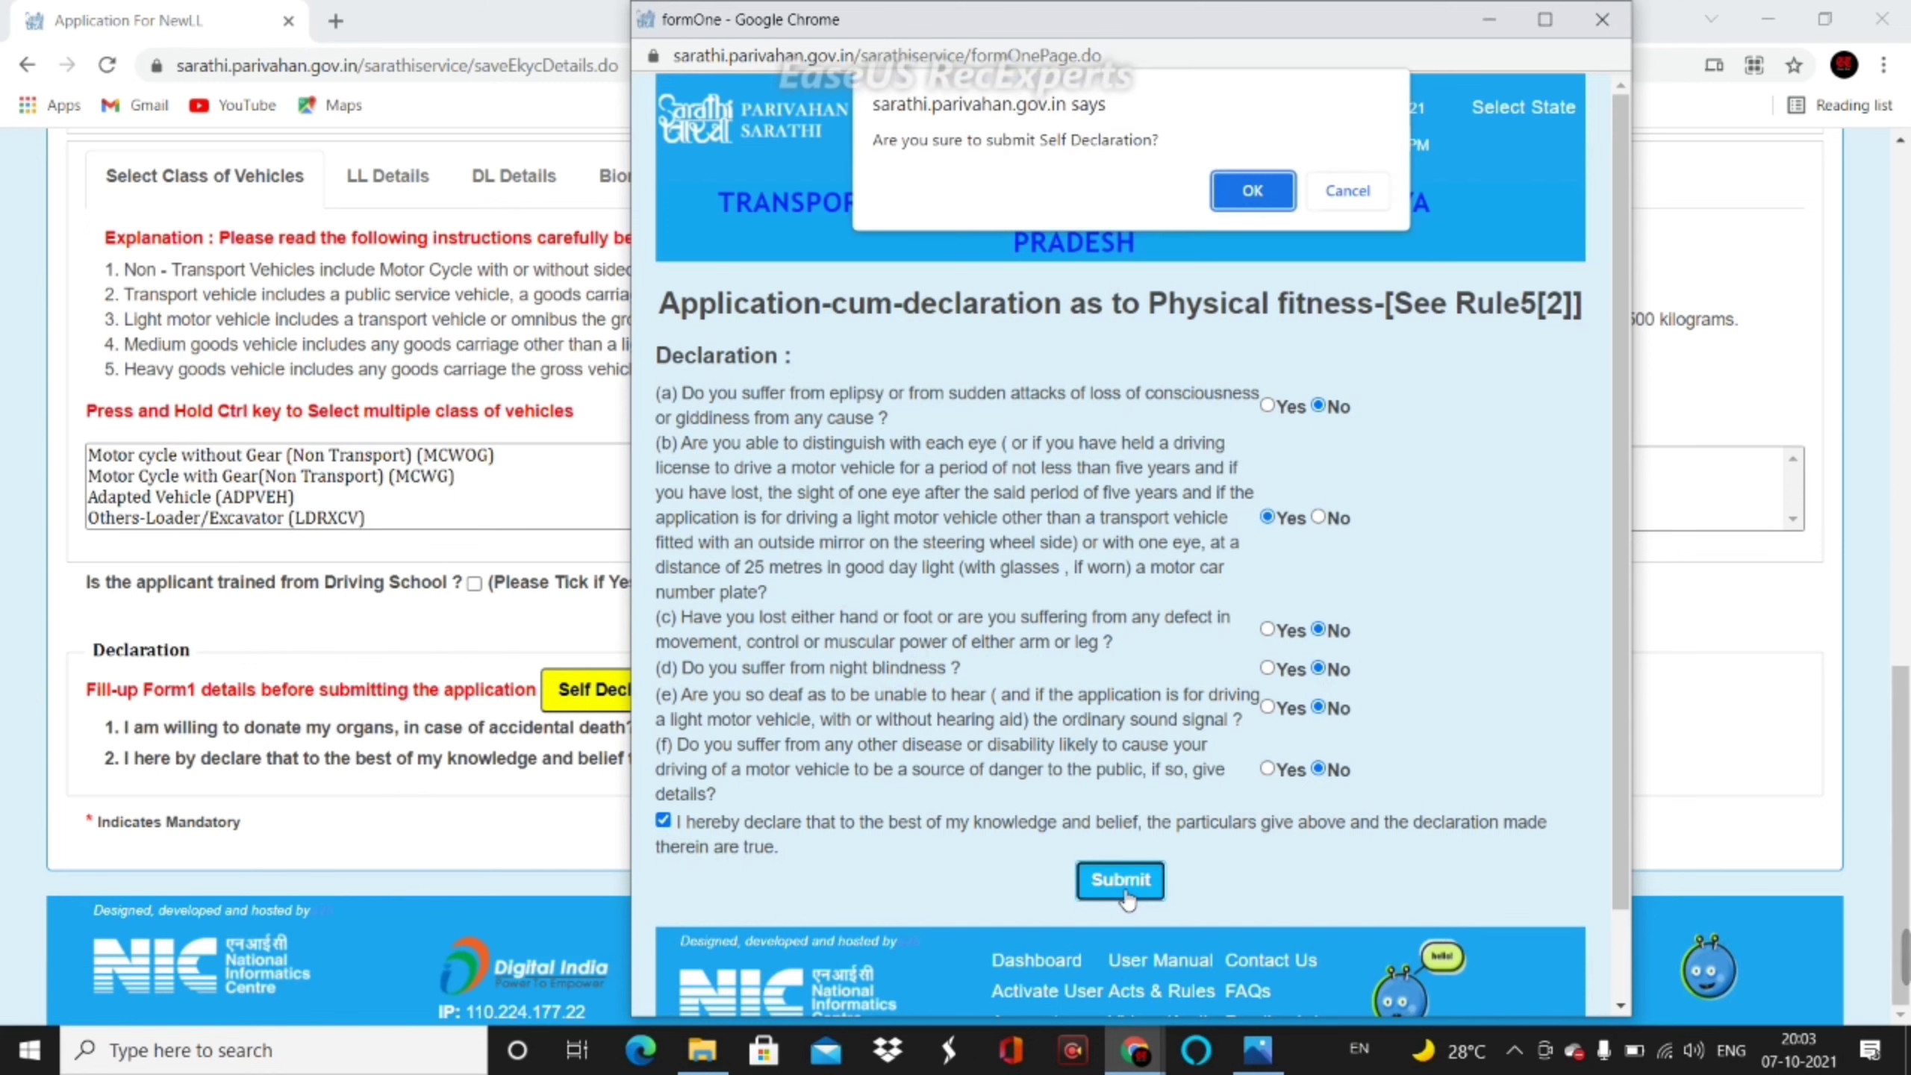
pyautogui.click(1248, 190)
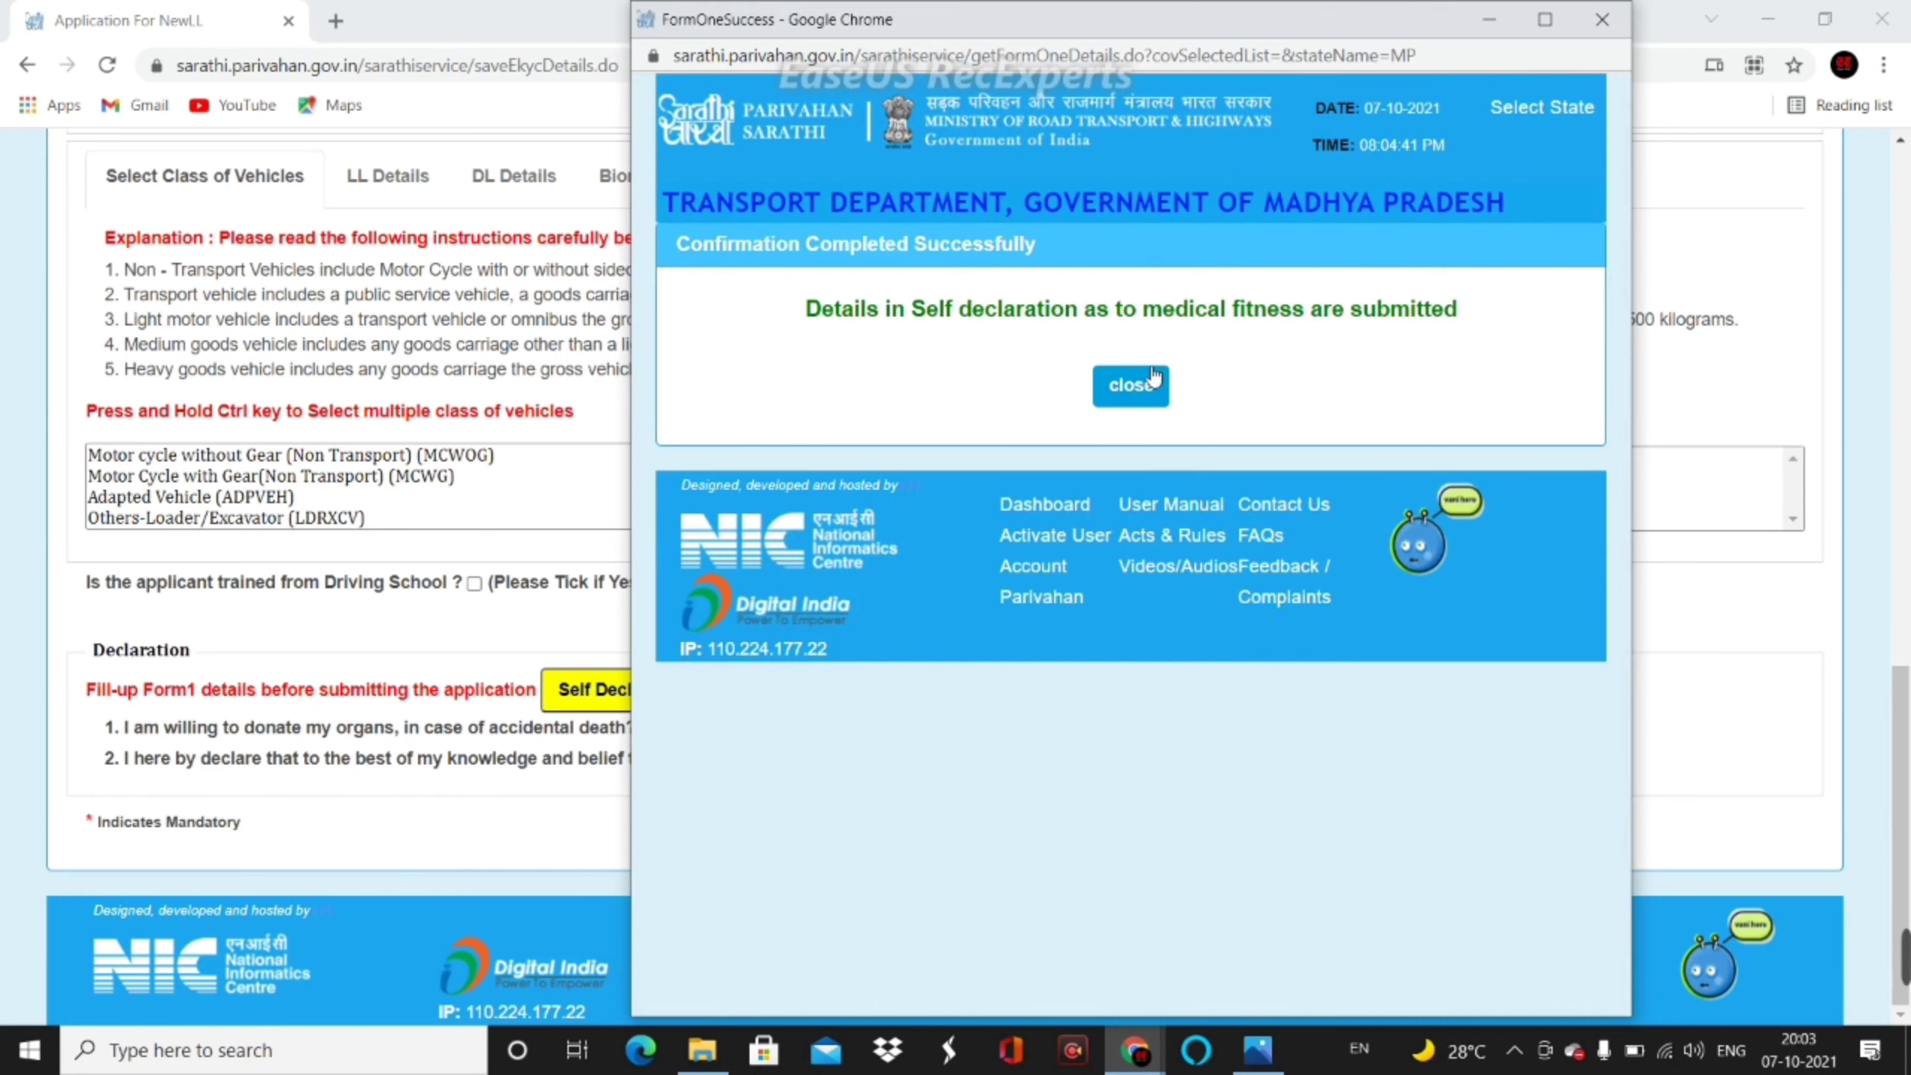
# - Close the success popup and opt in as an organ donor
pyautogui.click(1136, 385)
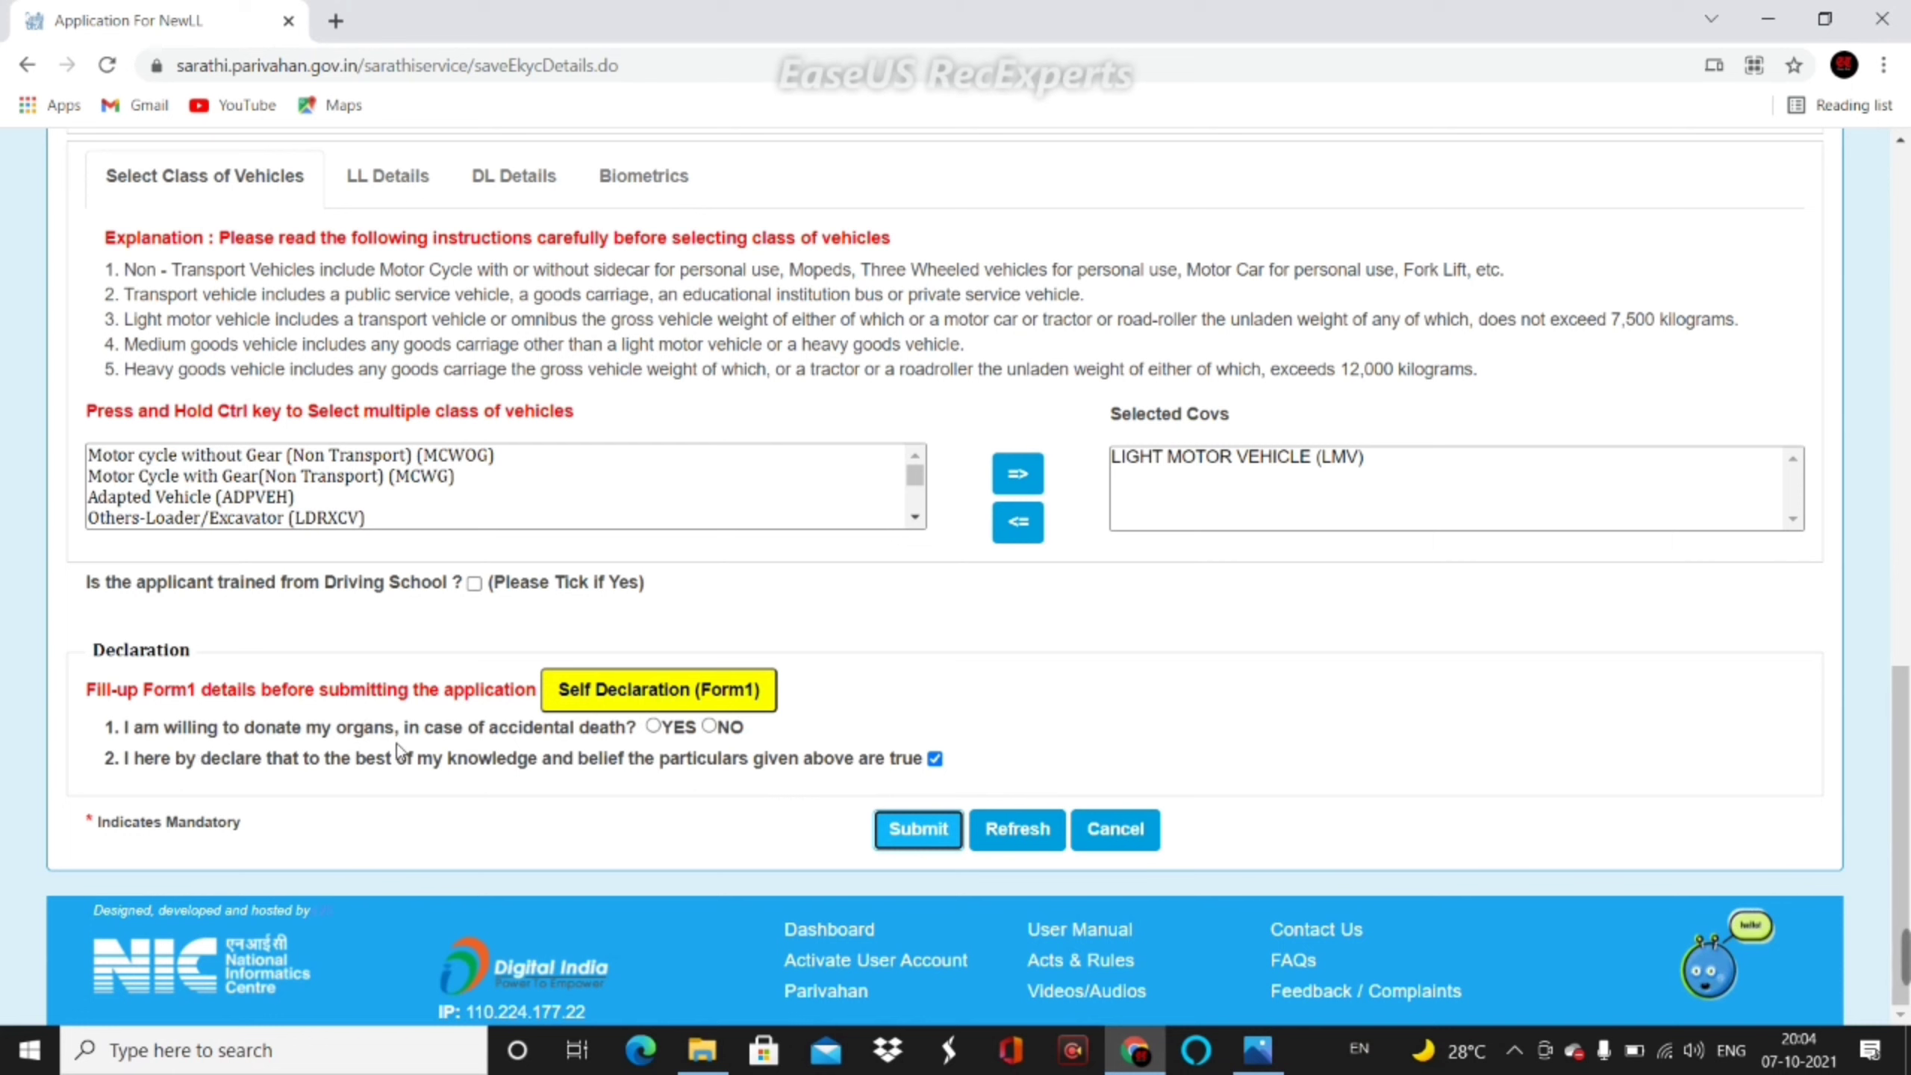
pyautogui.click(654, 727)
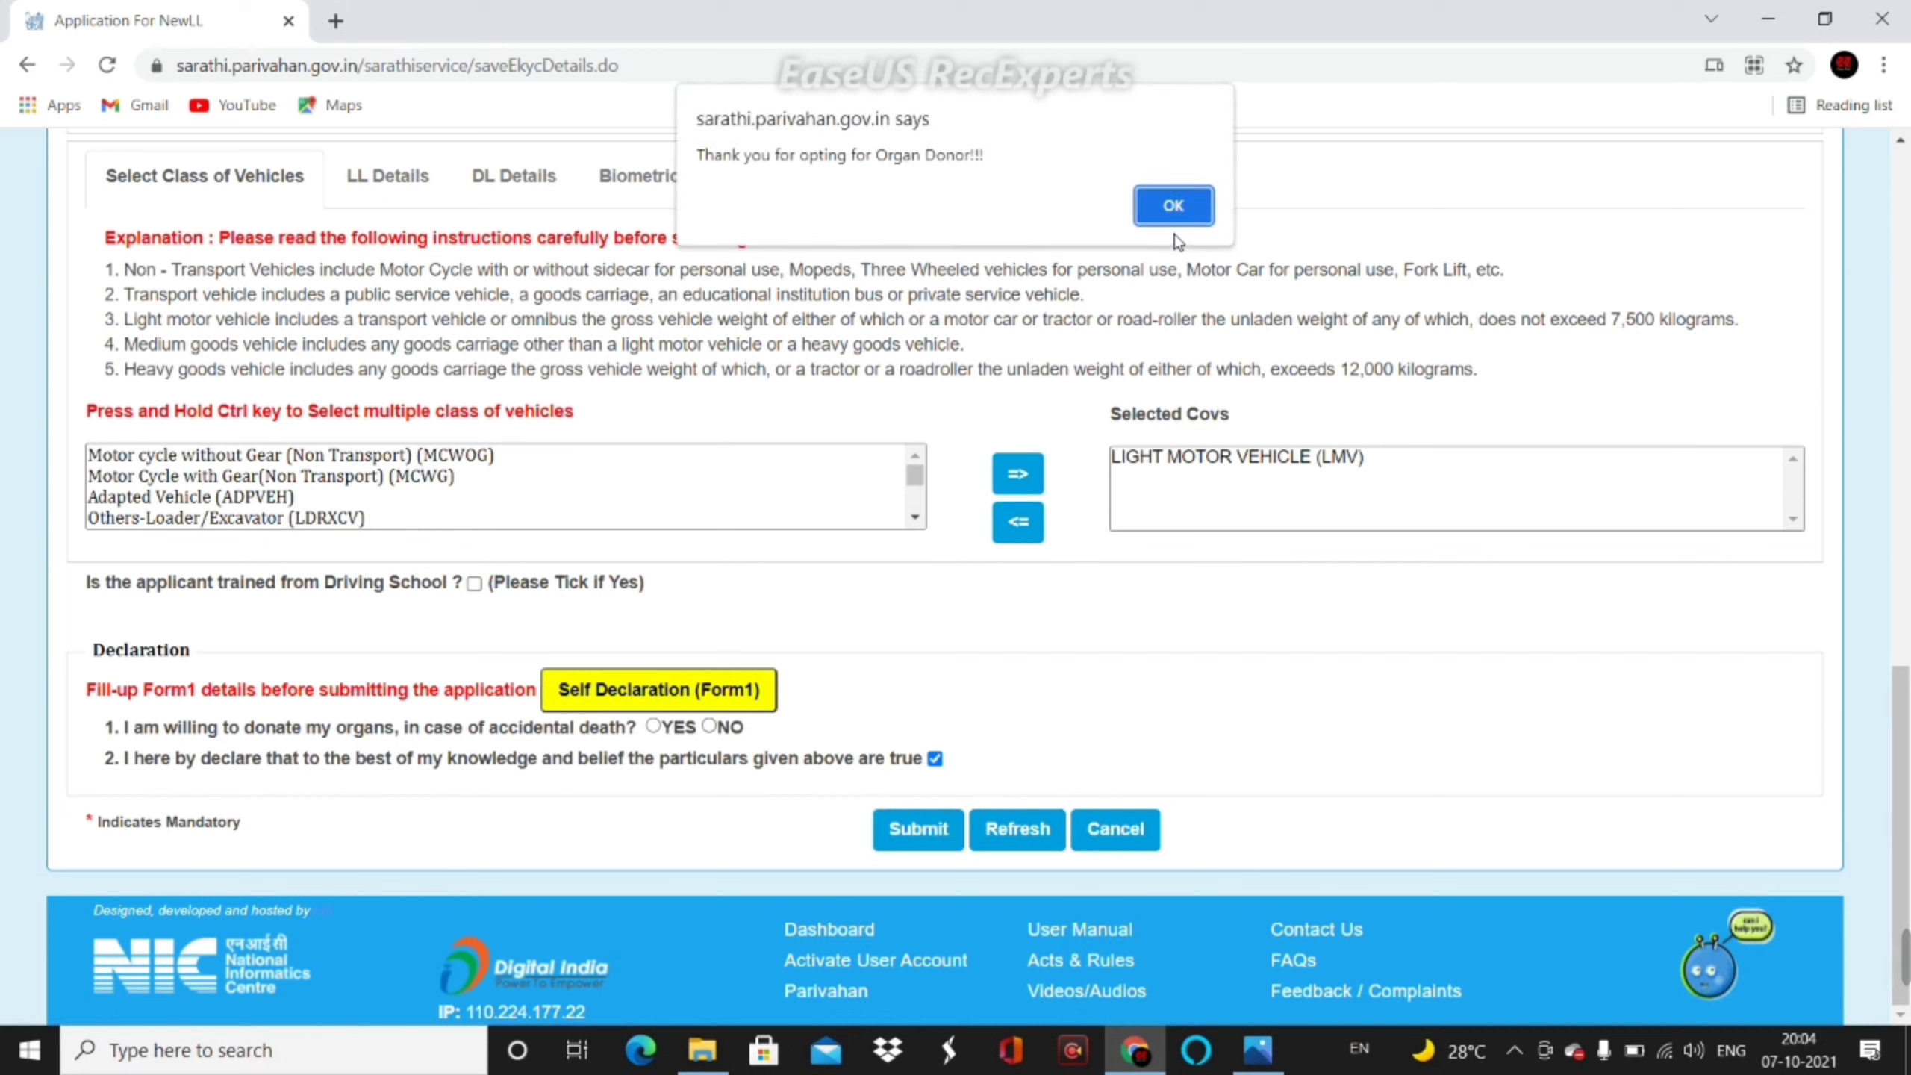
pyautogui.click(1174, 207)
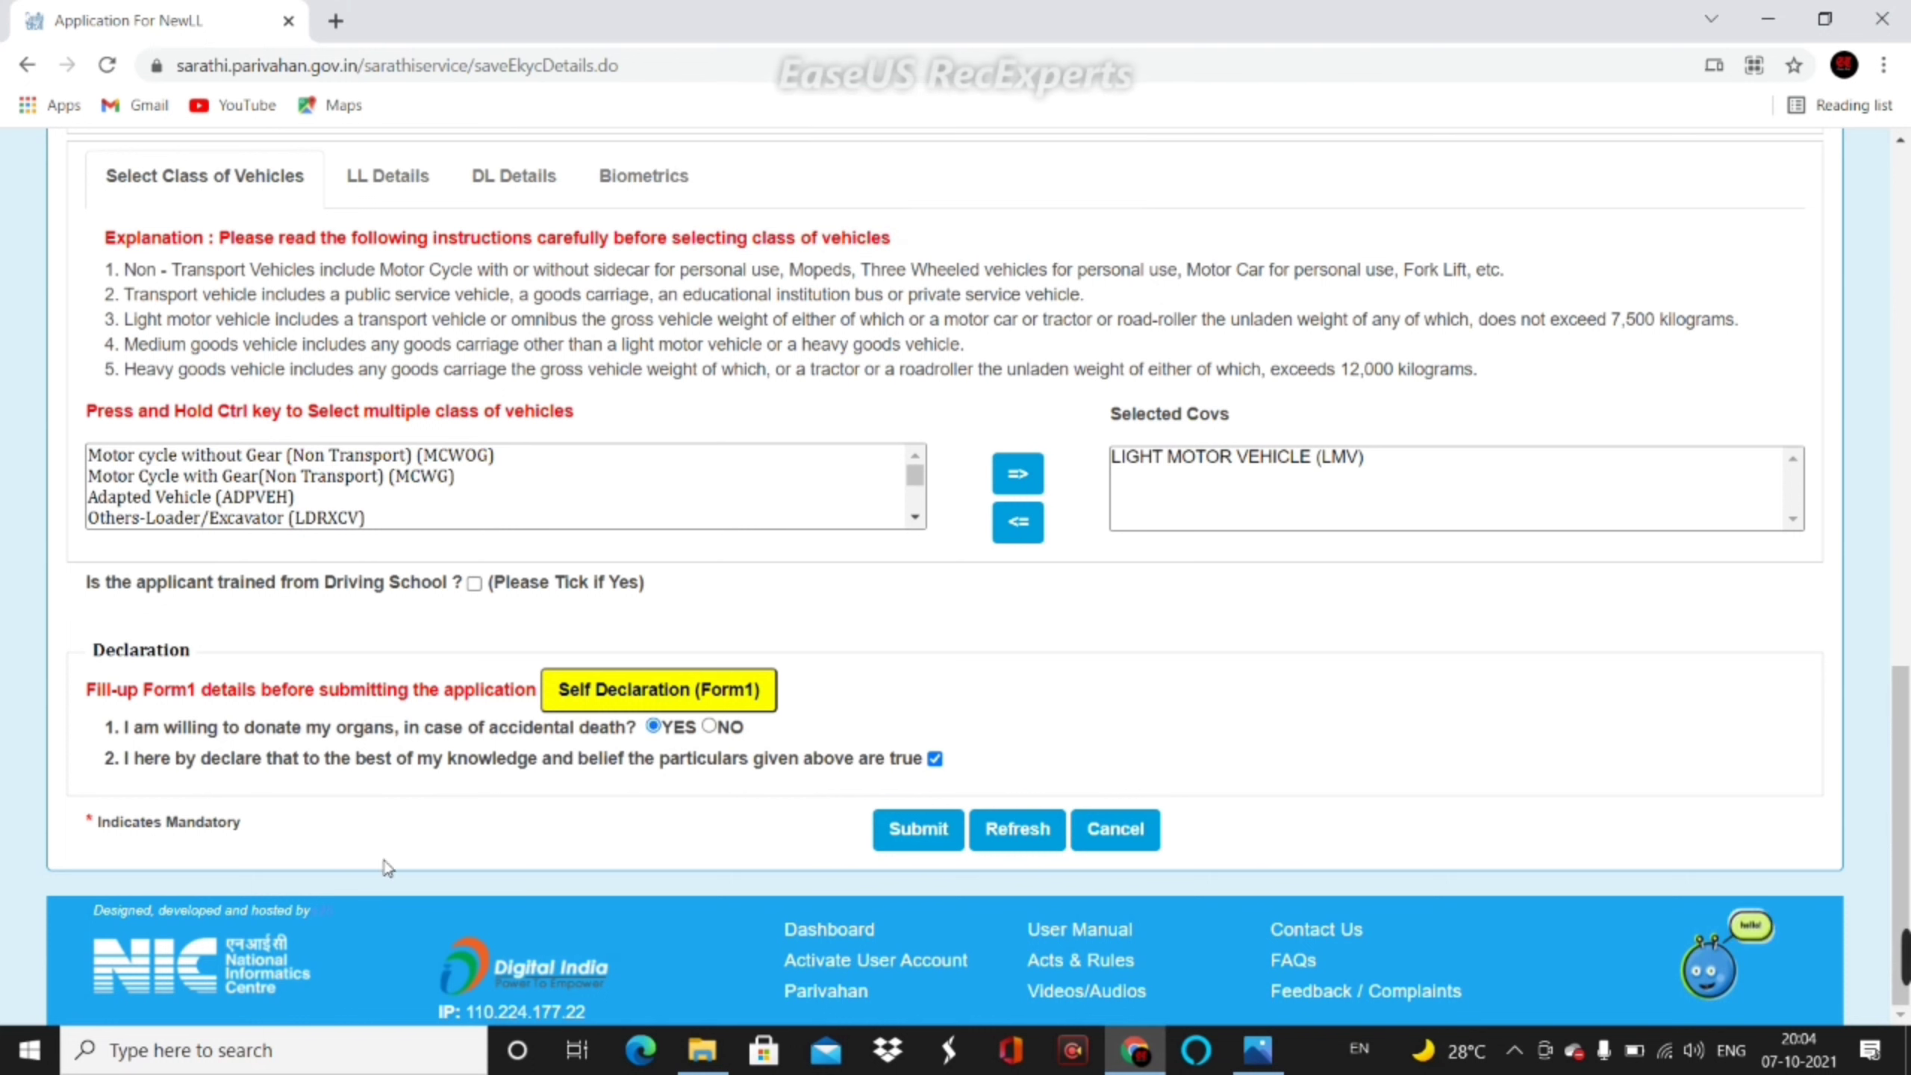
# - Submit the learner licence application and confirm both acceptance dialogs
pyautogui.click(915, 831)
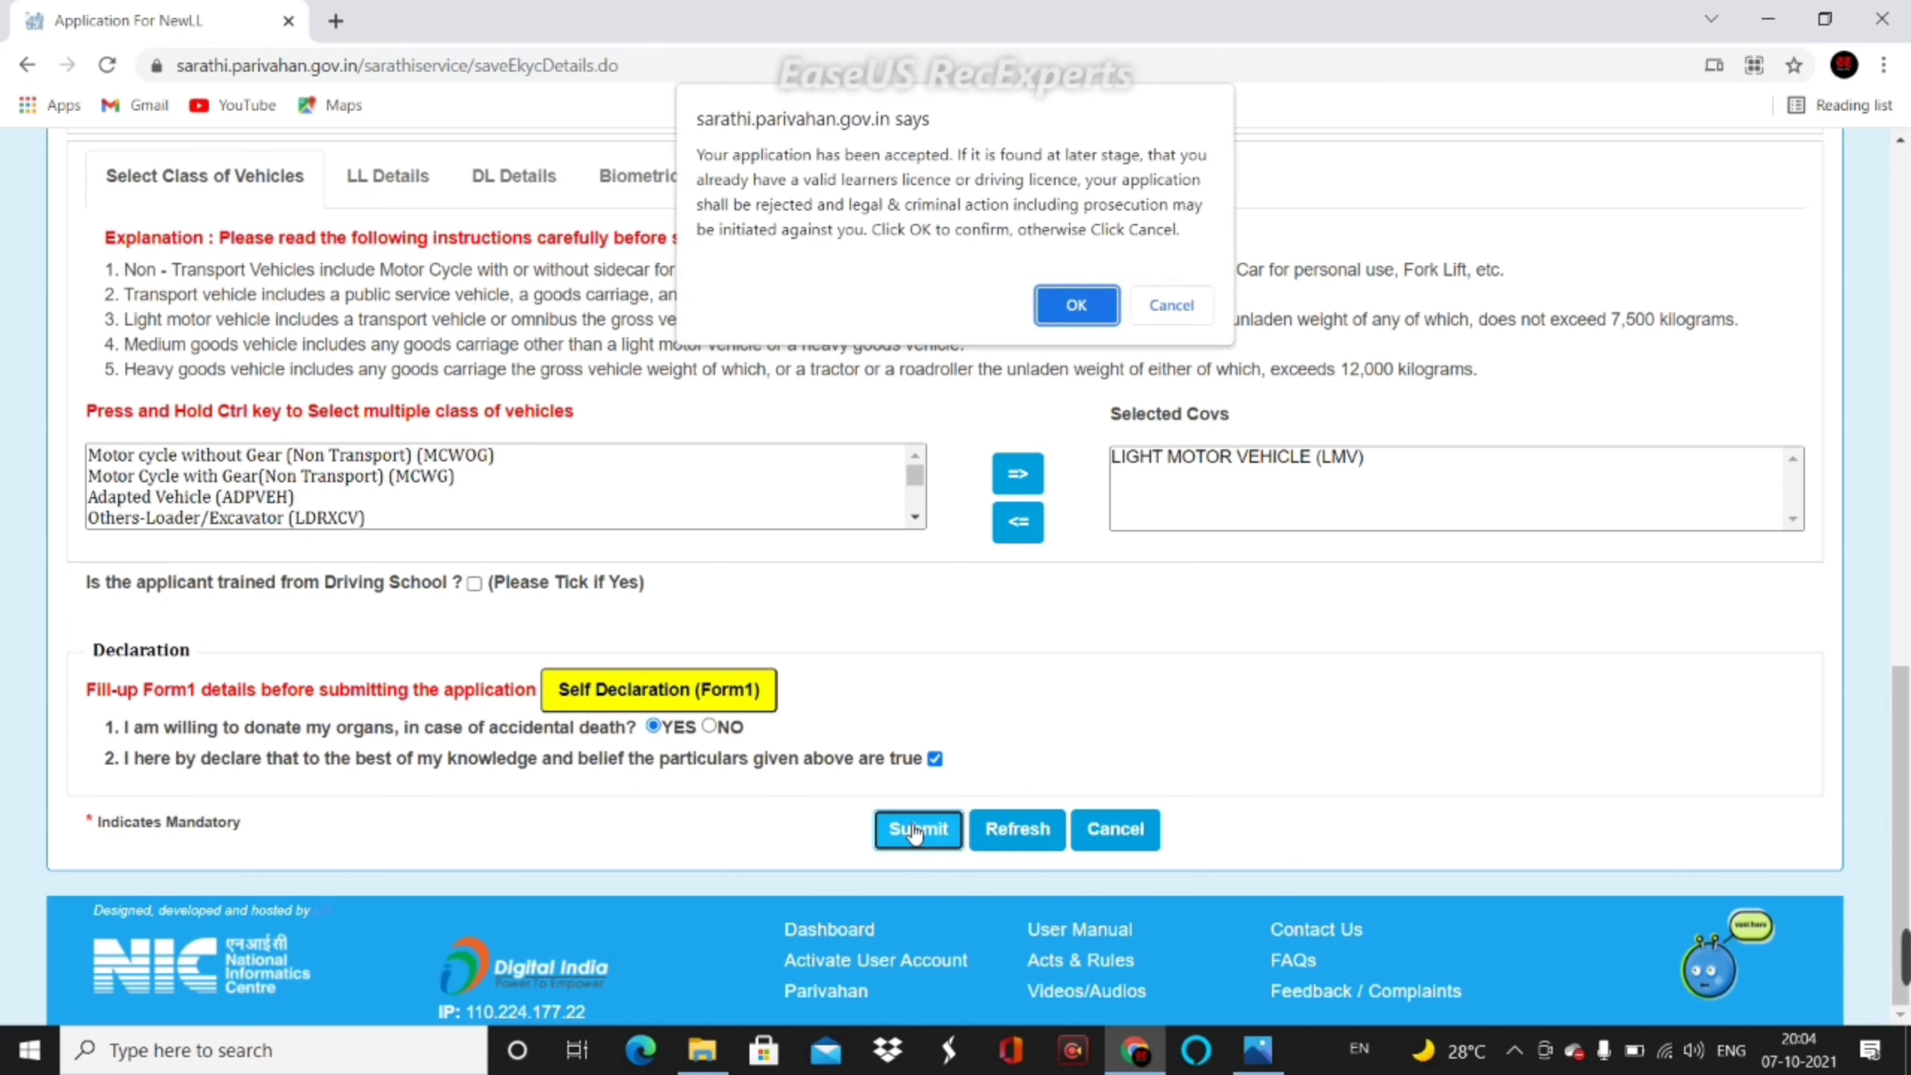
pyautogui.click(1078, 302)
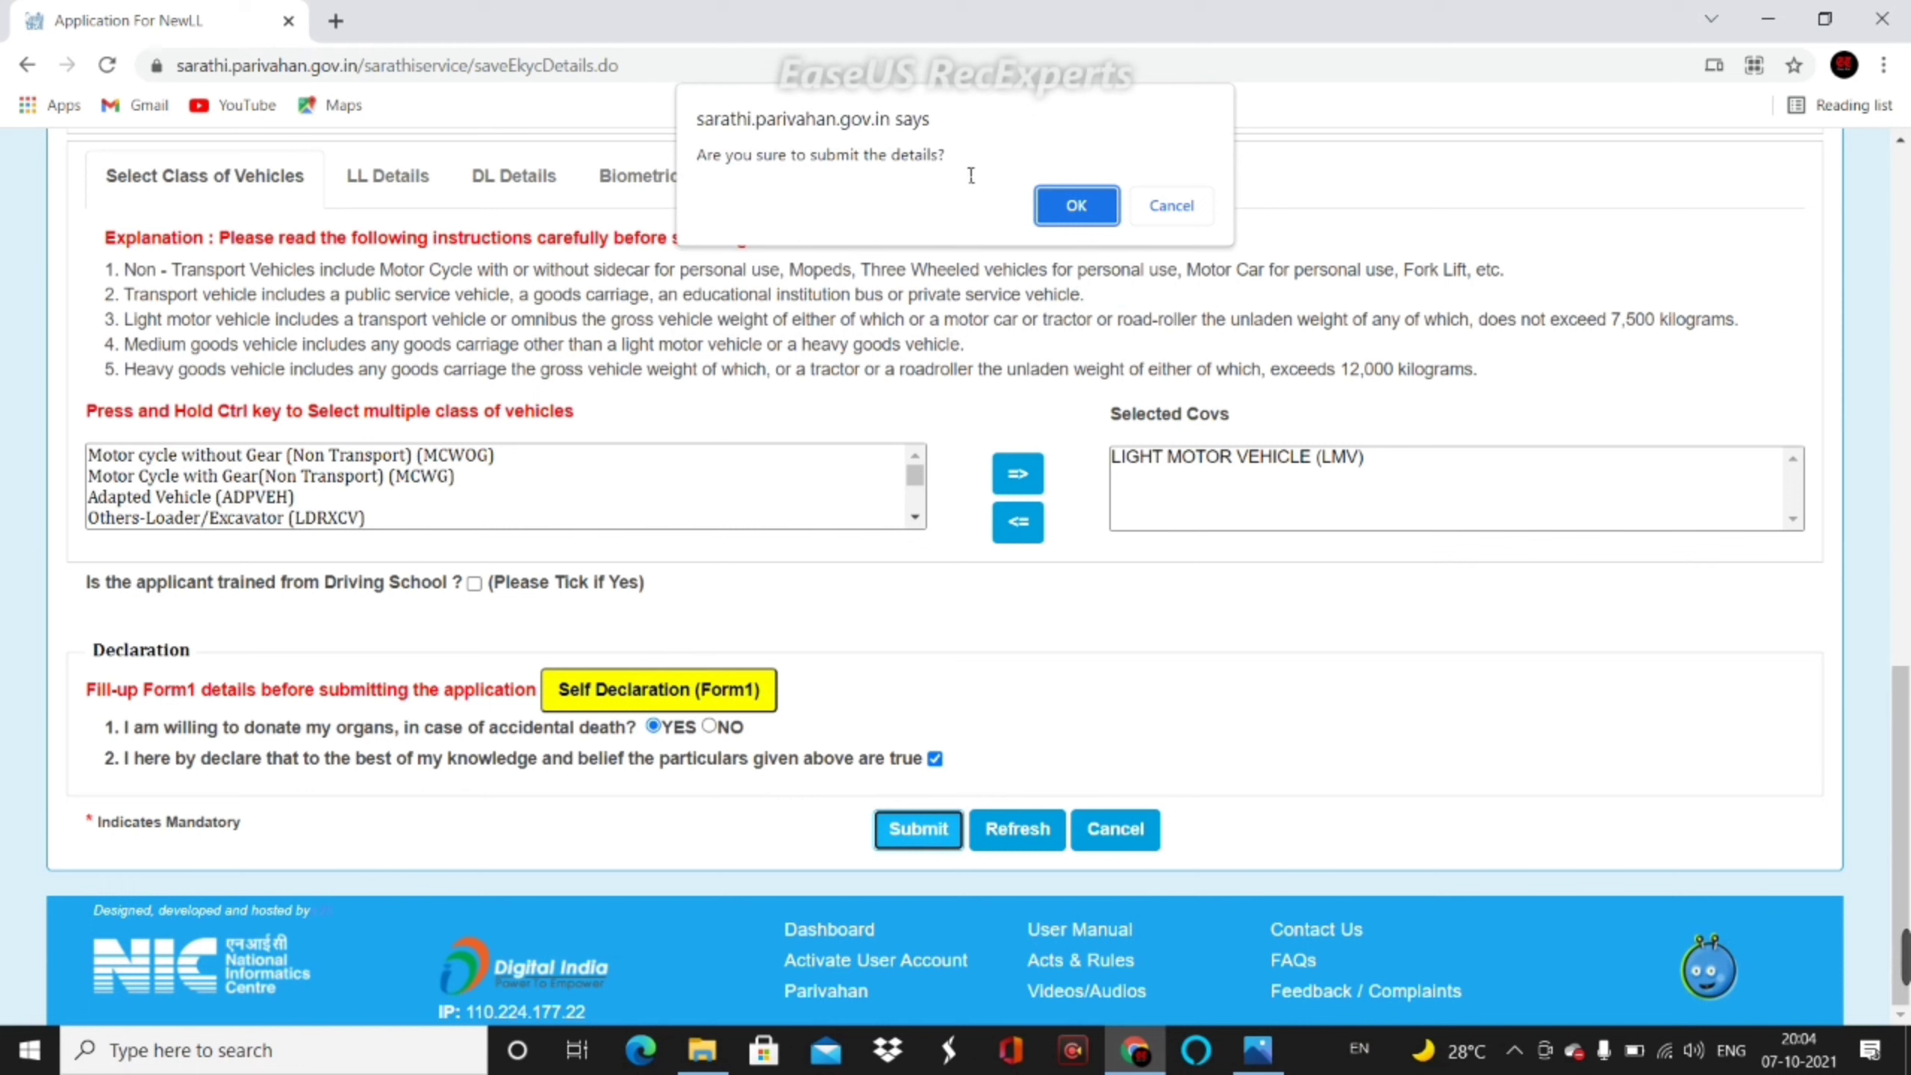
pyautogui.click(1055, 200)
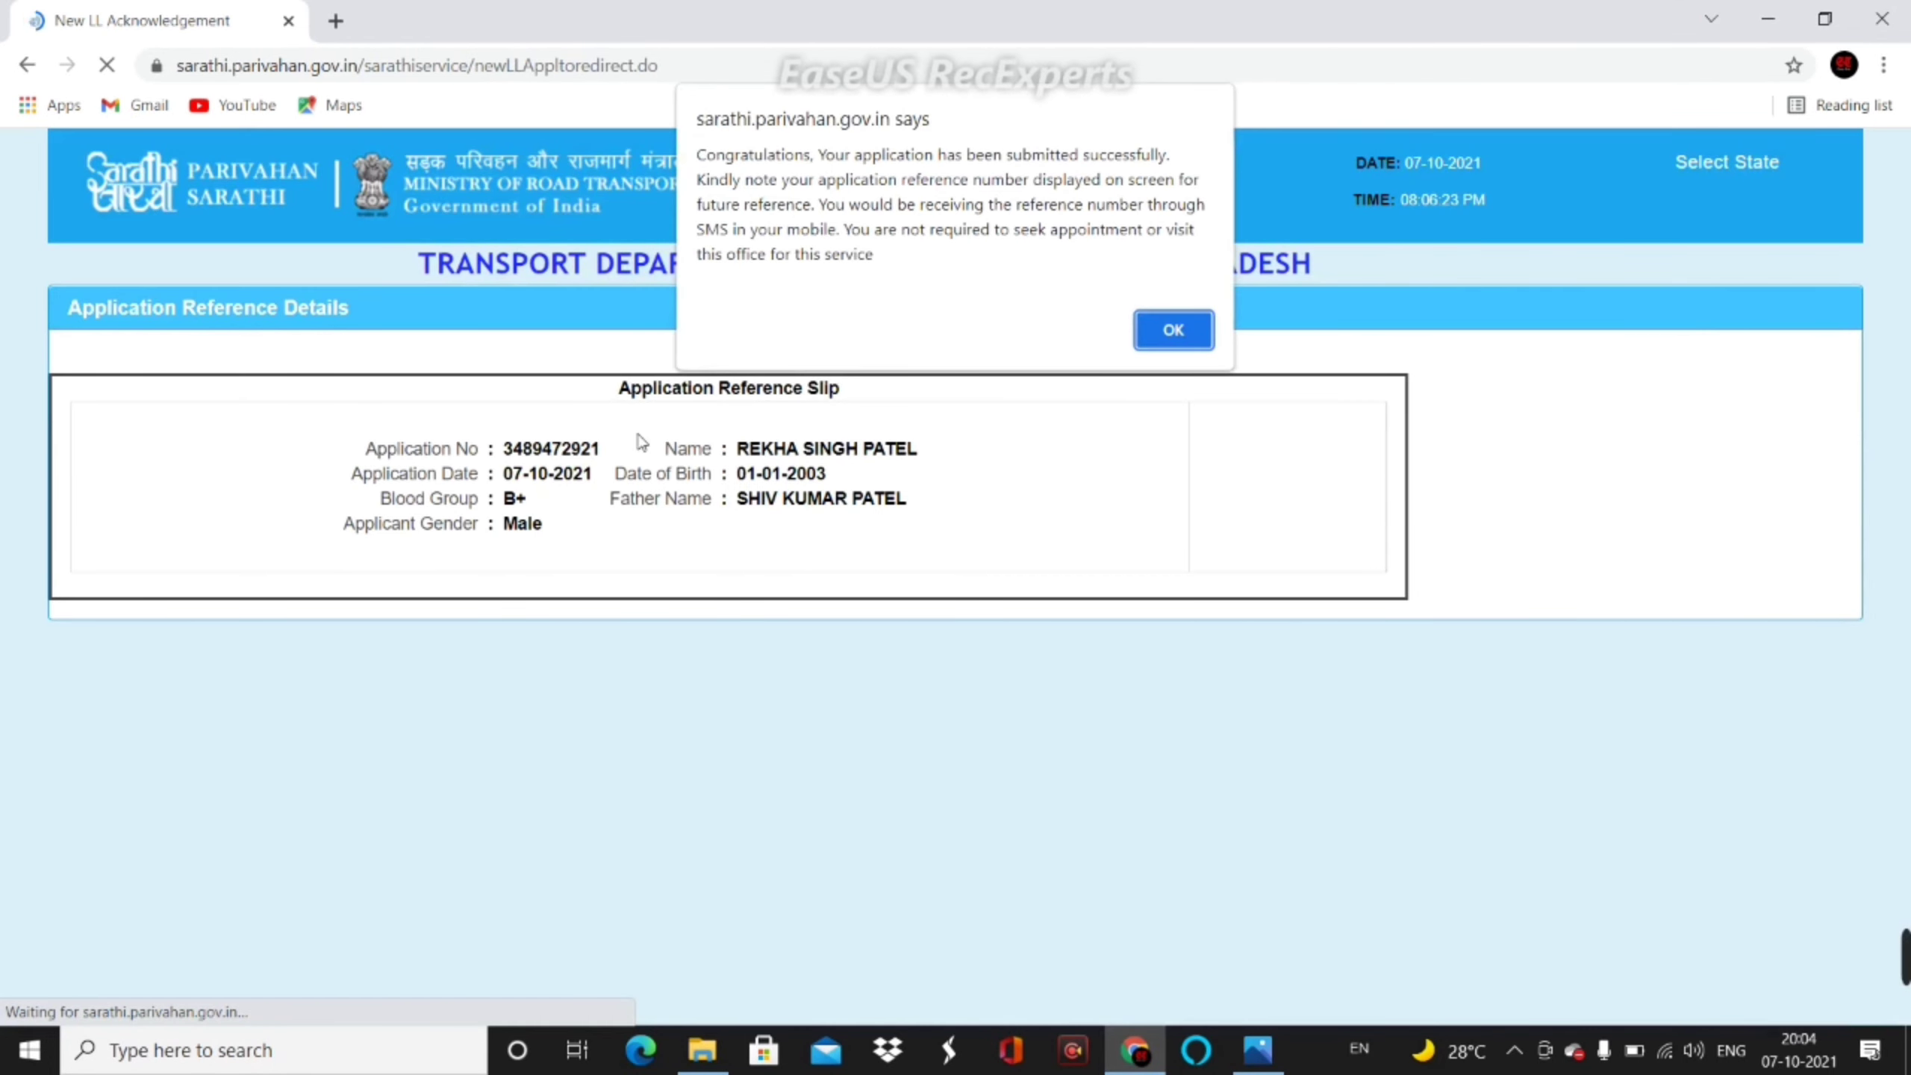
# - Dismiss the congratulations alert, continue past the reference slip, and proceed to the ₹274.34 fee payment
pyautogui.press('Return')
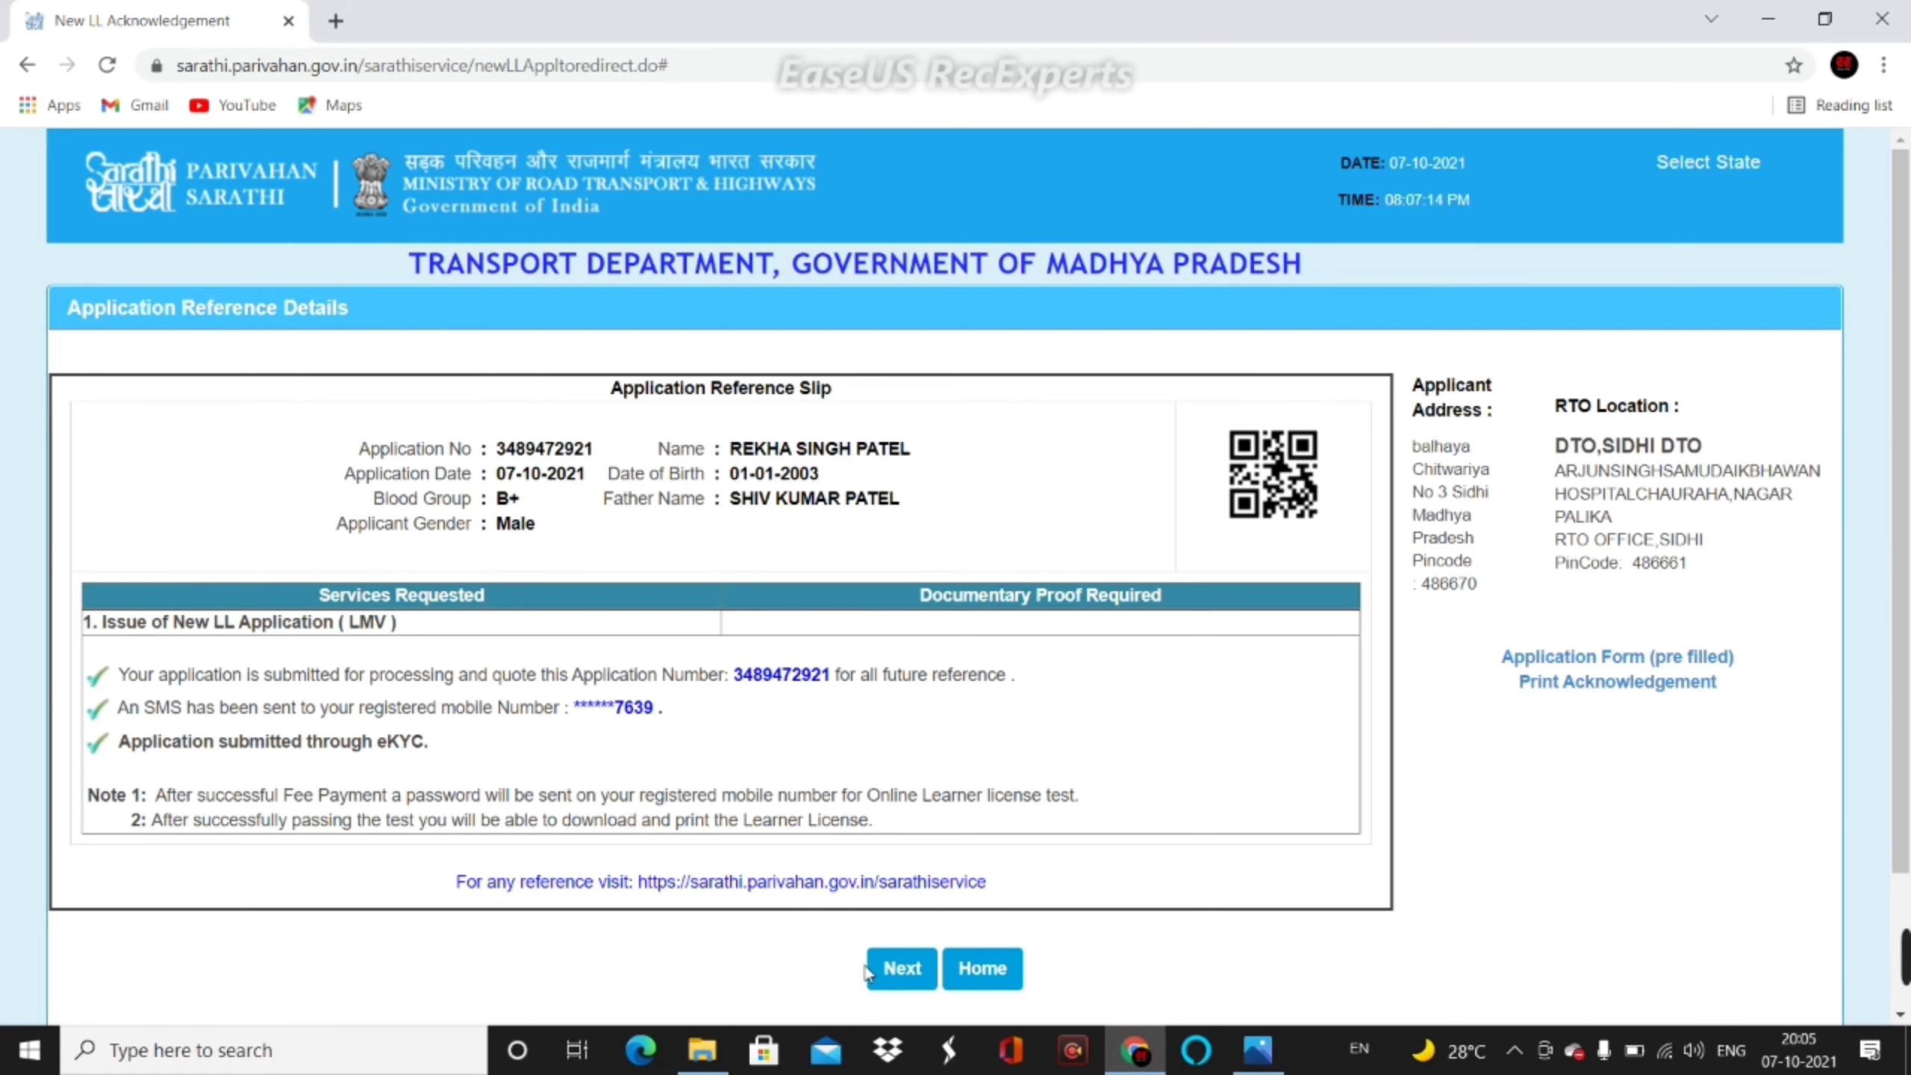
pyautogui.click(885, 975)
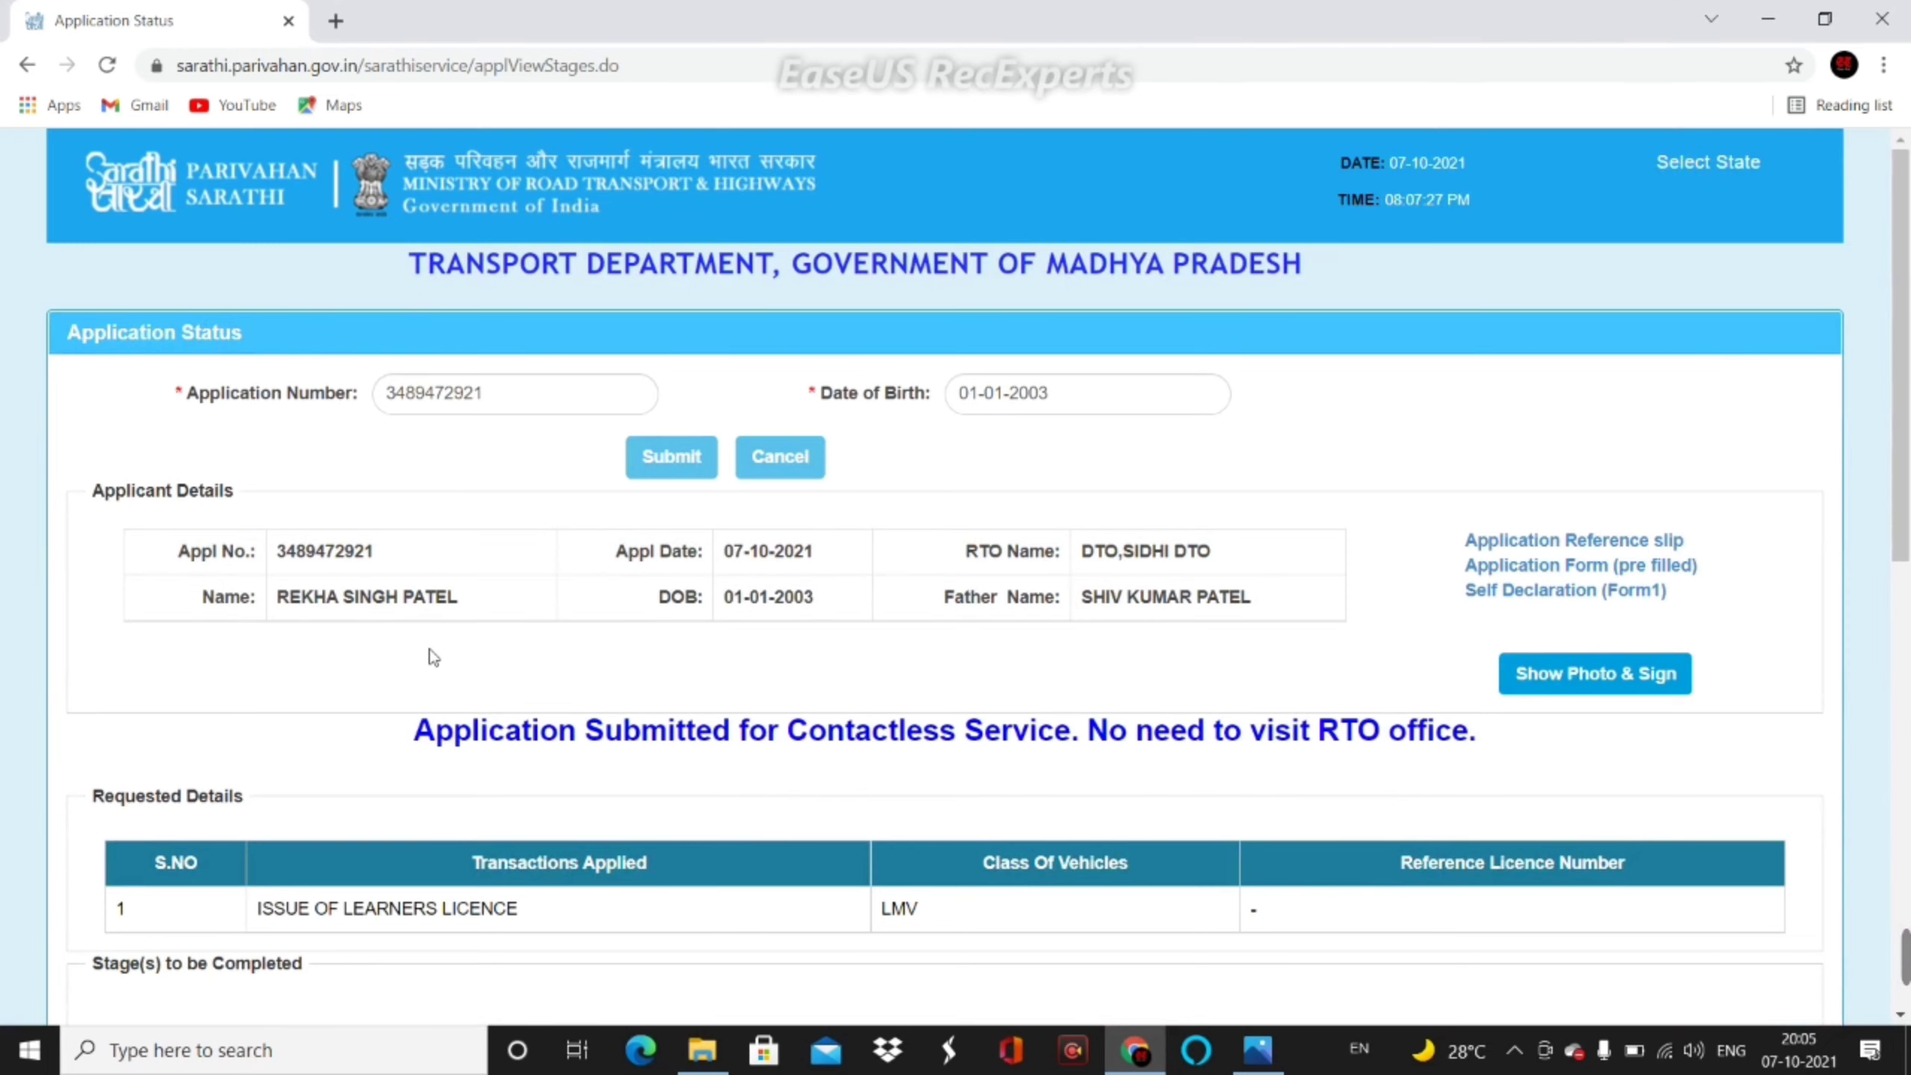
pyautogui.scroll(-12, 433, 657)
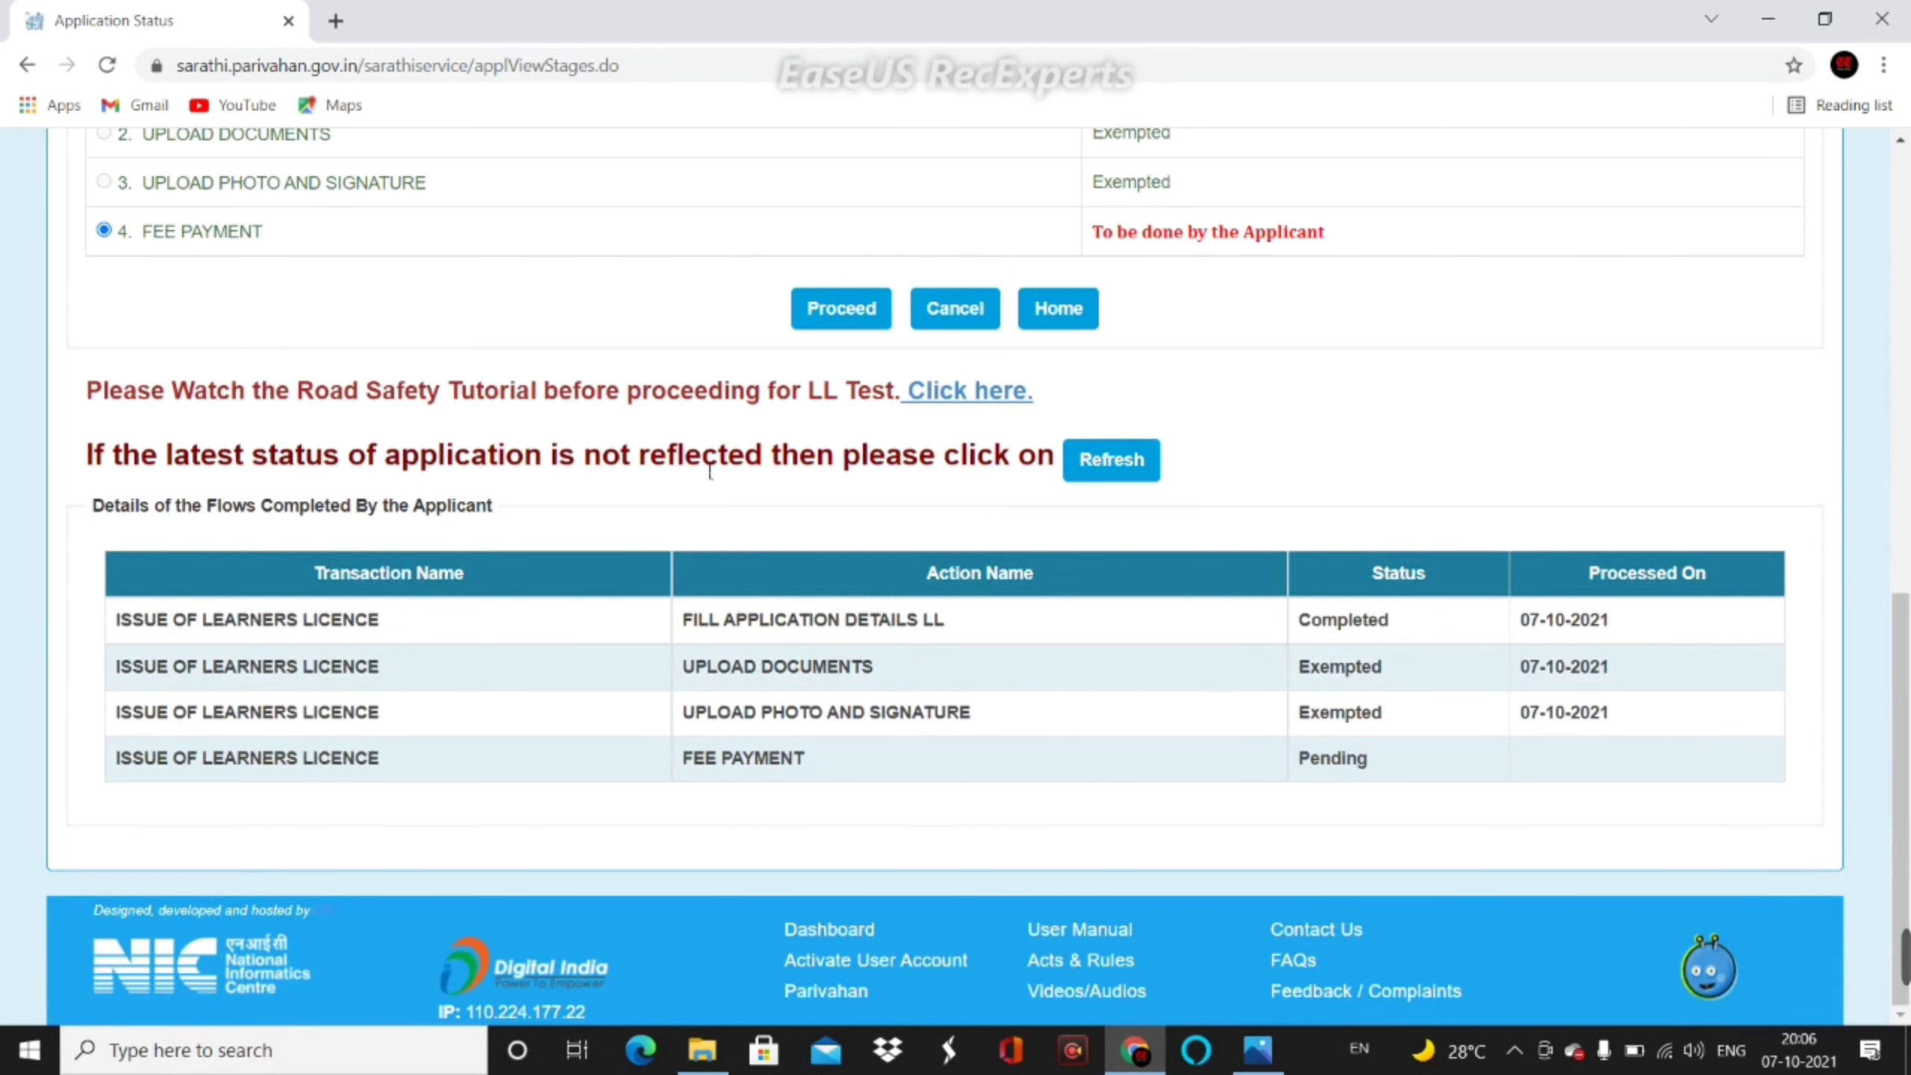
pyautogui.scroll(3, 708, 463)
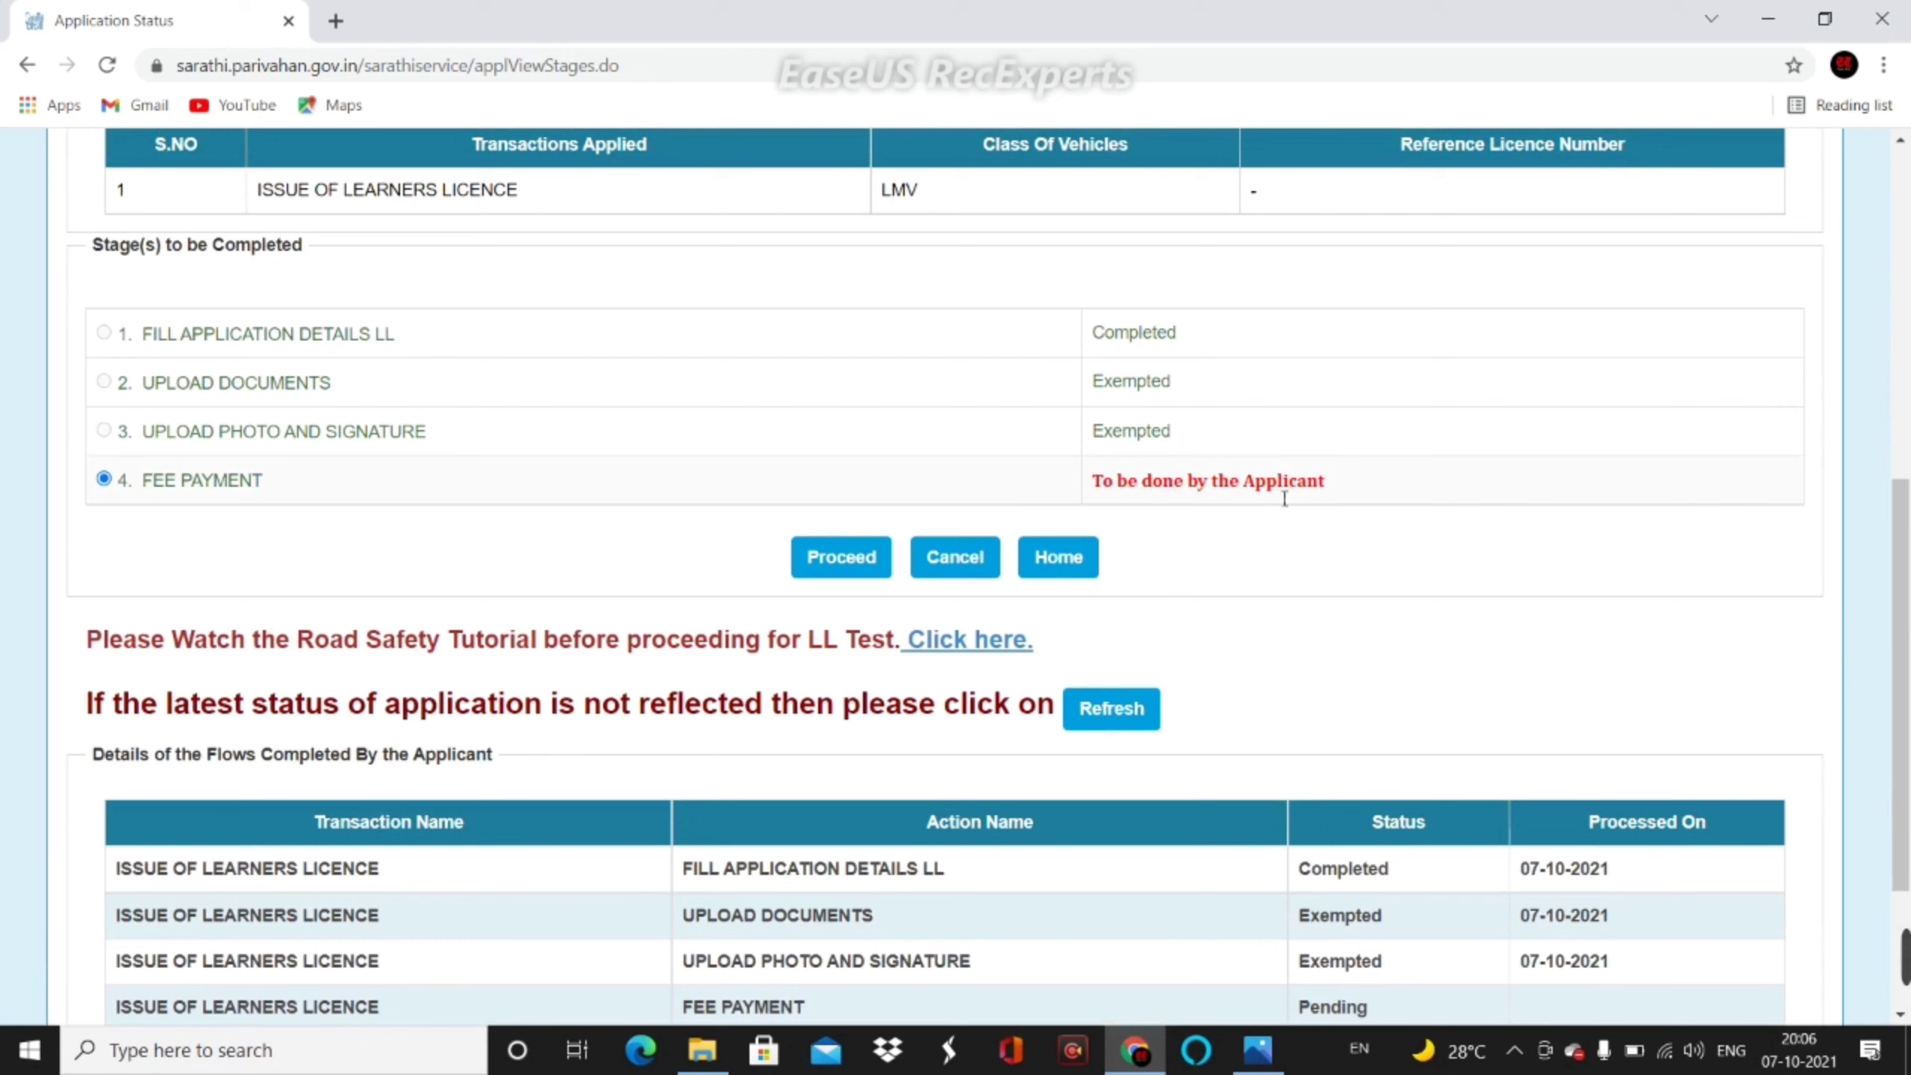
pyautogui.scroll(-2, 1279, 532)
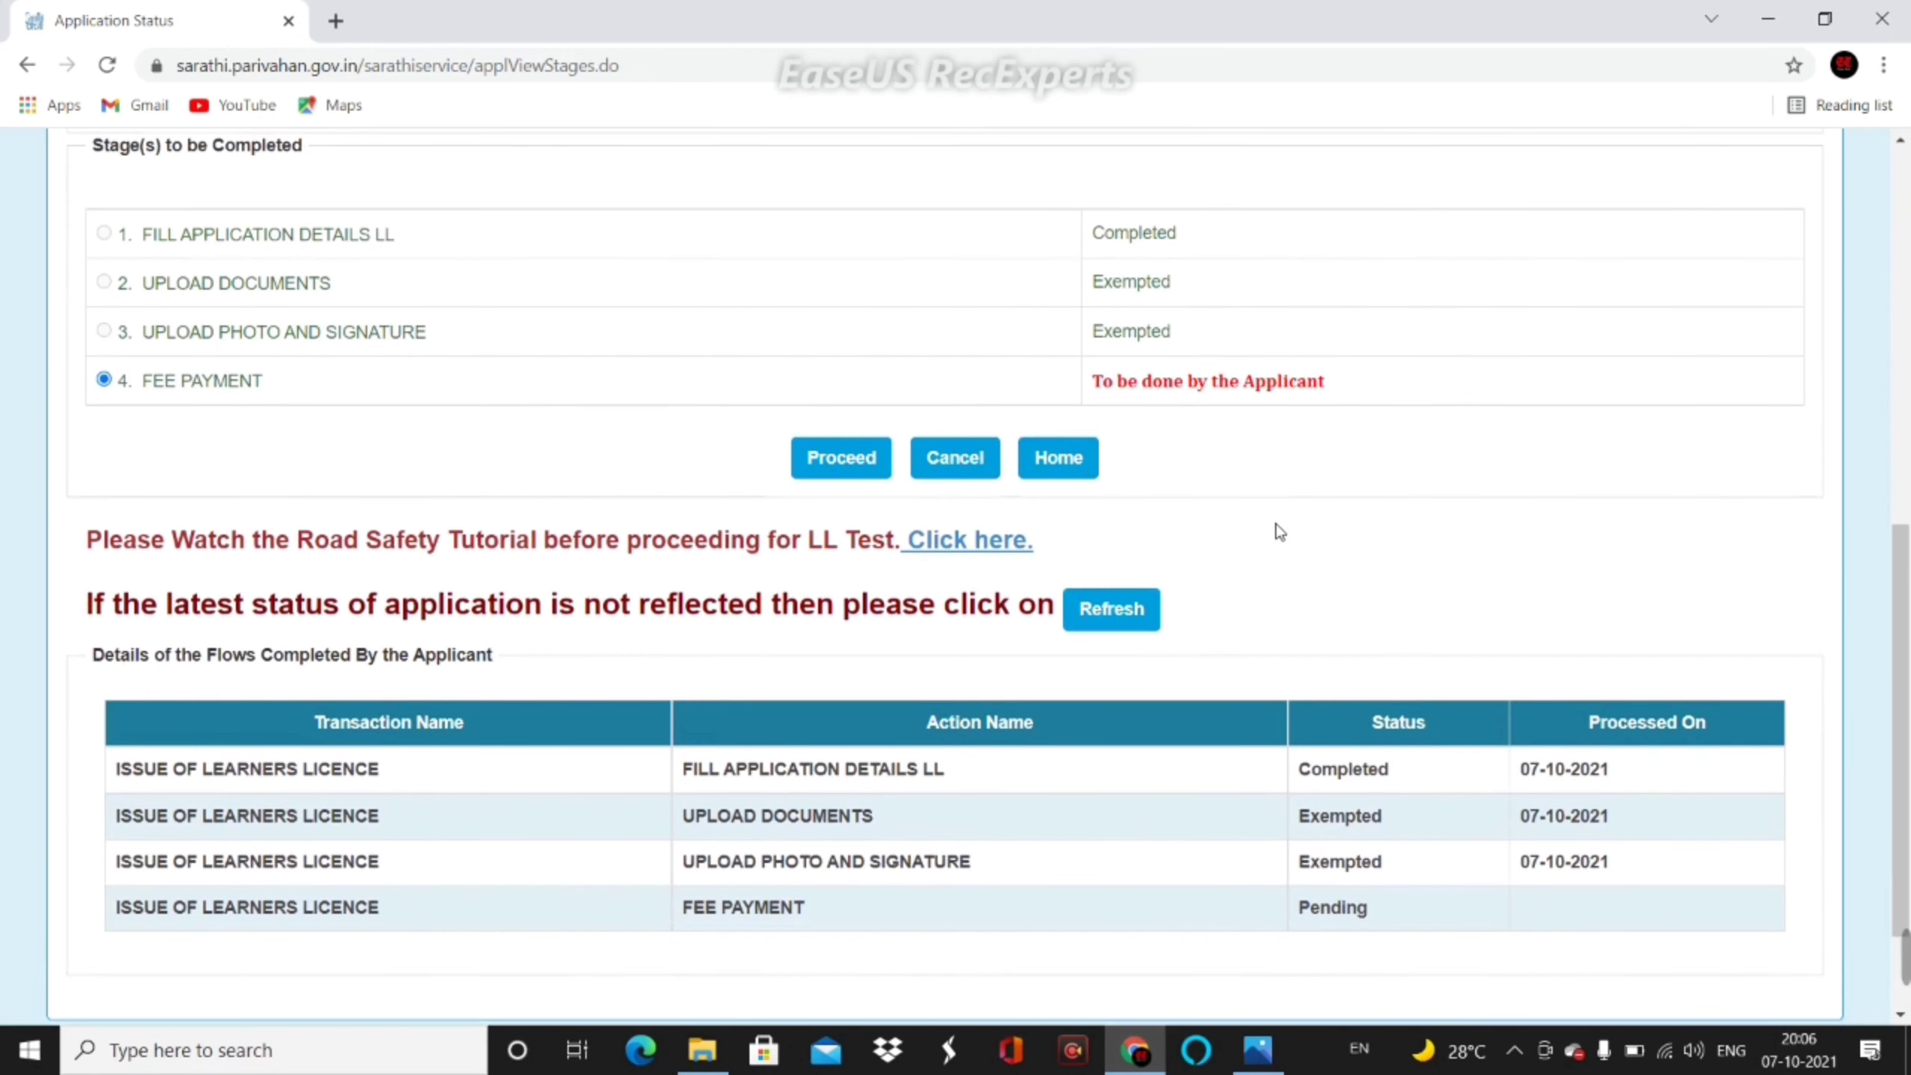
pyautogui.click(813, 459)
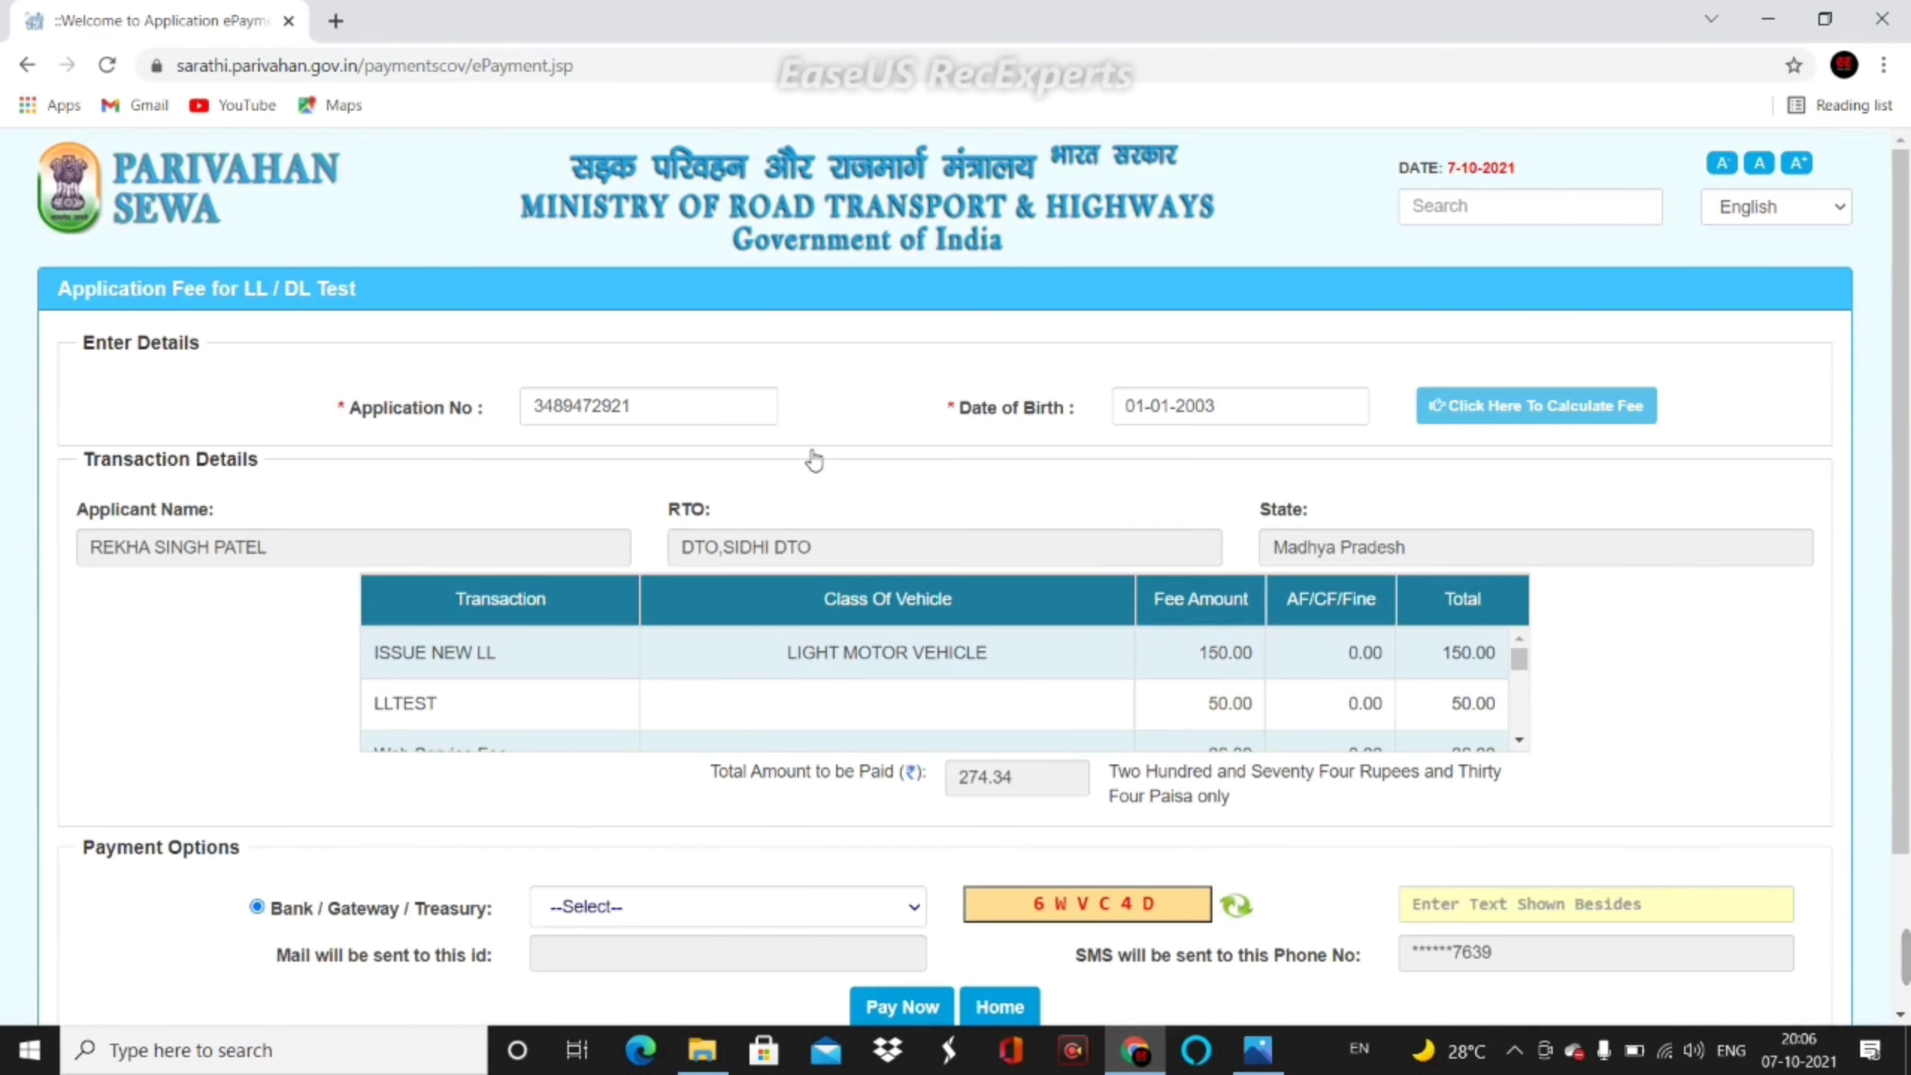
# - Select SBIePay as the Bank/Gateway/Treasury option and begin typing the captcha code
pyautogui.scroll(-3, 814, 461)
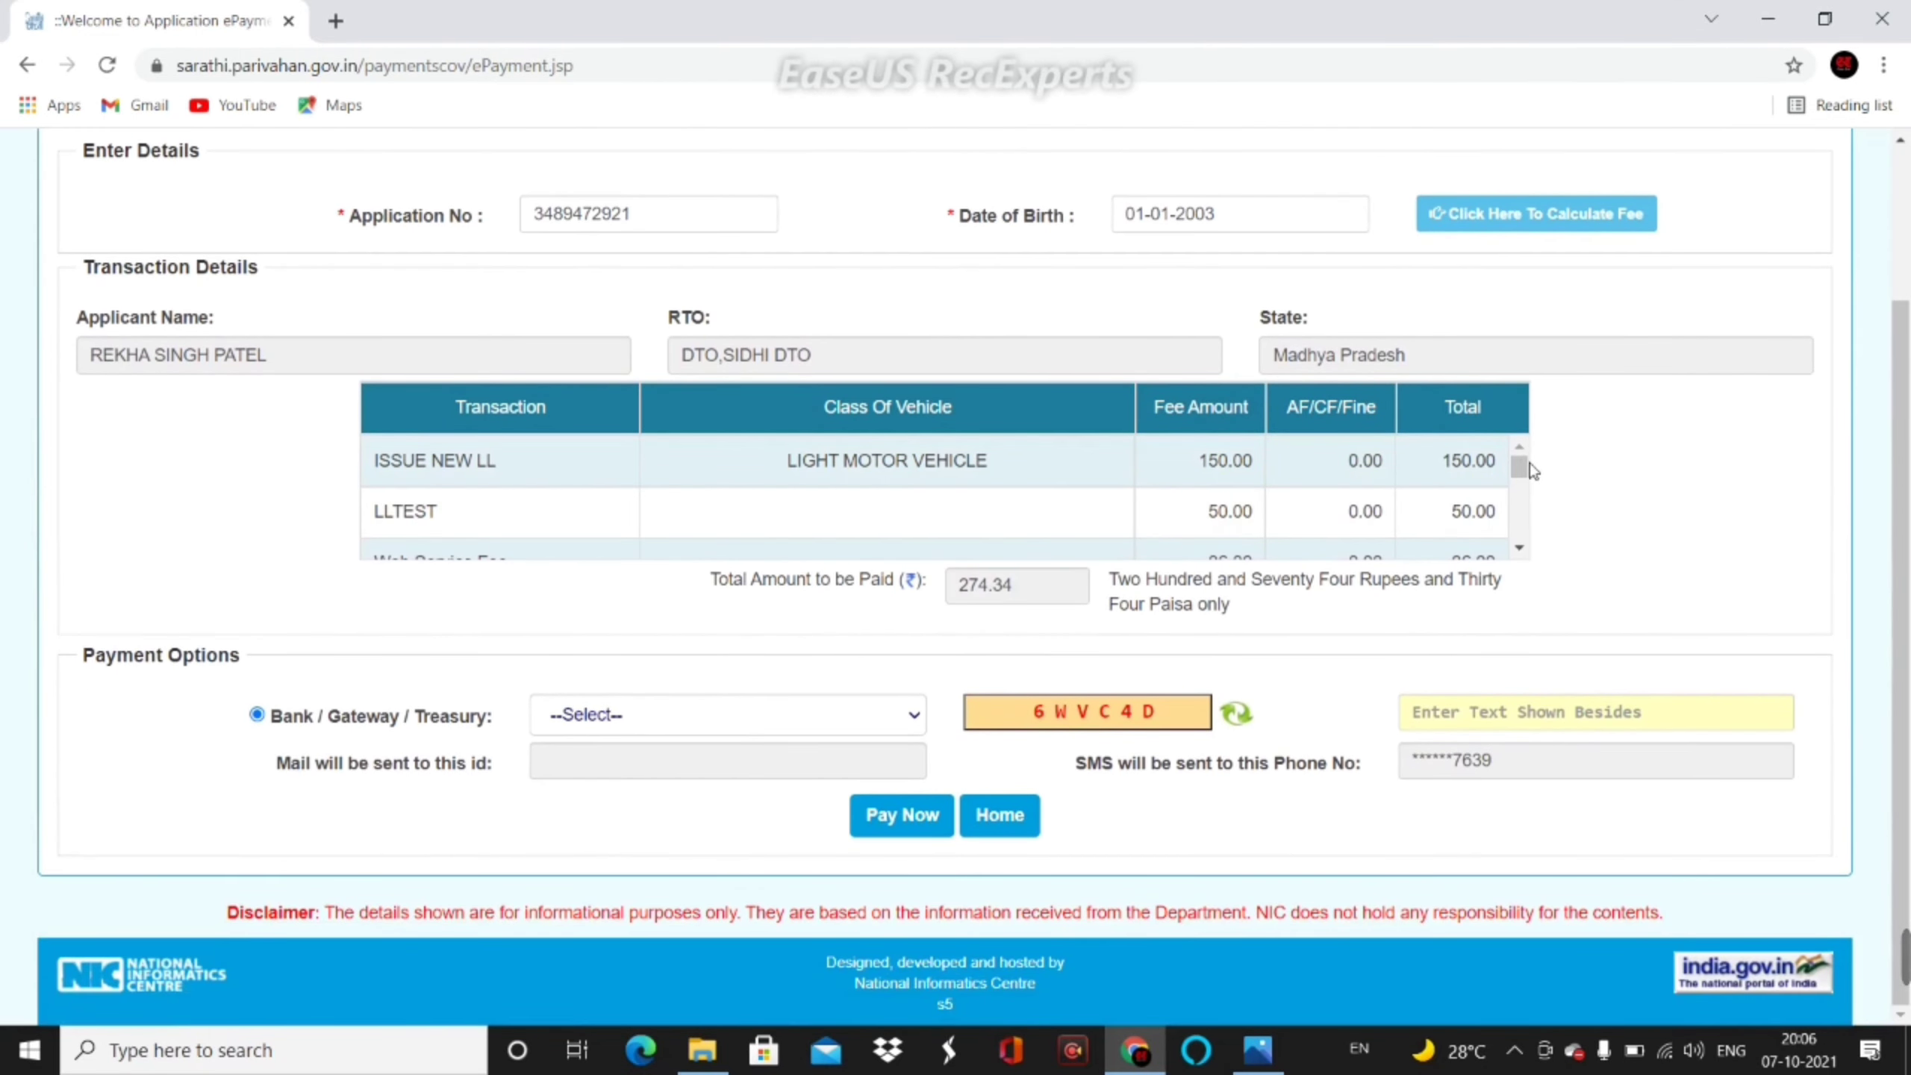
pyautogui.moveTo(1519, 470); pyautogui.dragTo(1518, 521)
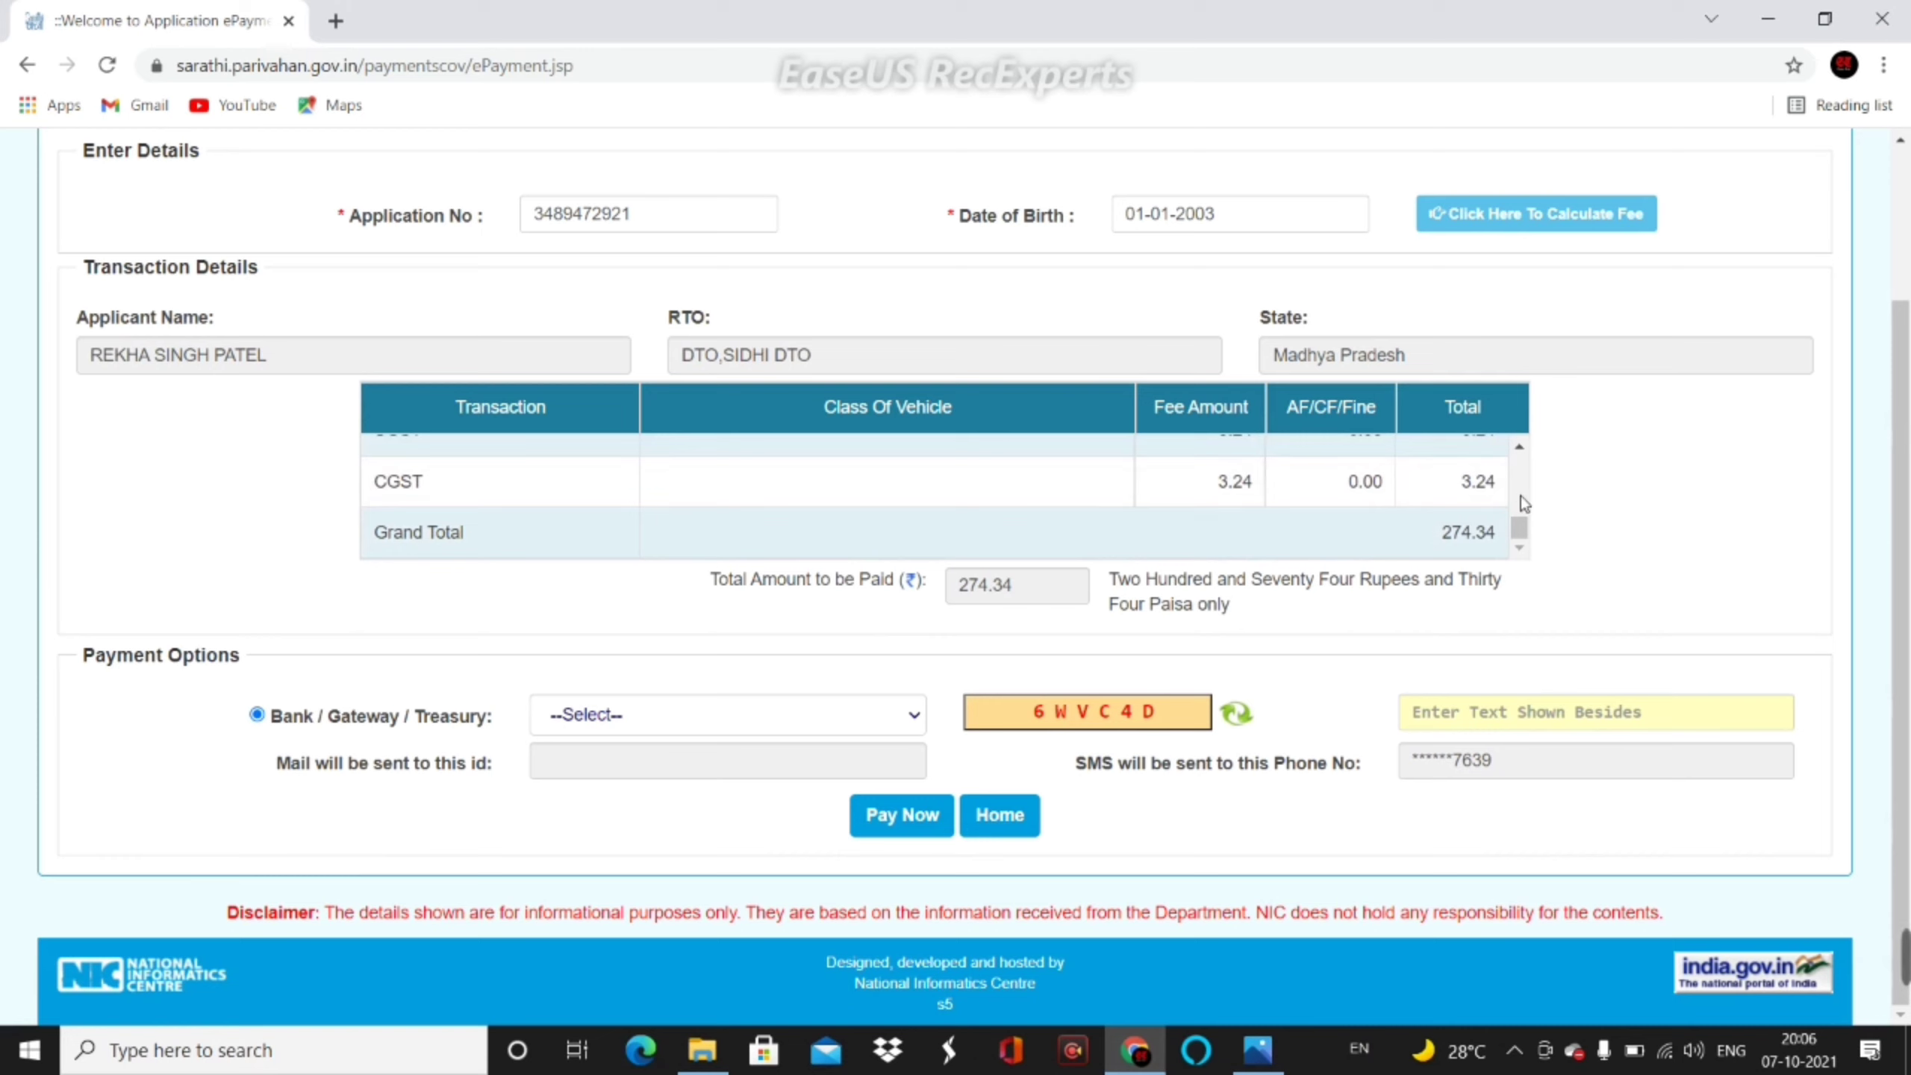
pyautogui.moveTo(1519, 524)
pyautogui.mouseDown()
pyautogui.moveTo(1531, 469)
pyautogui.moveTo(1521, 529)
pyautogui.moveTo(1529, 504)
pyautogui.mouseUp()
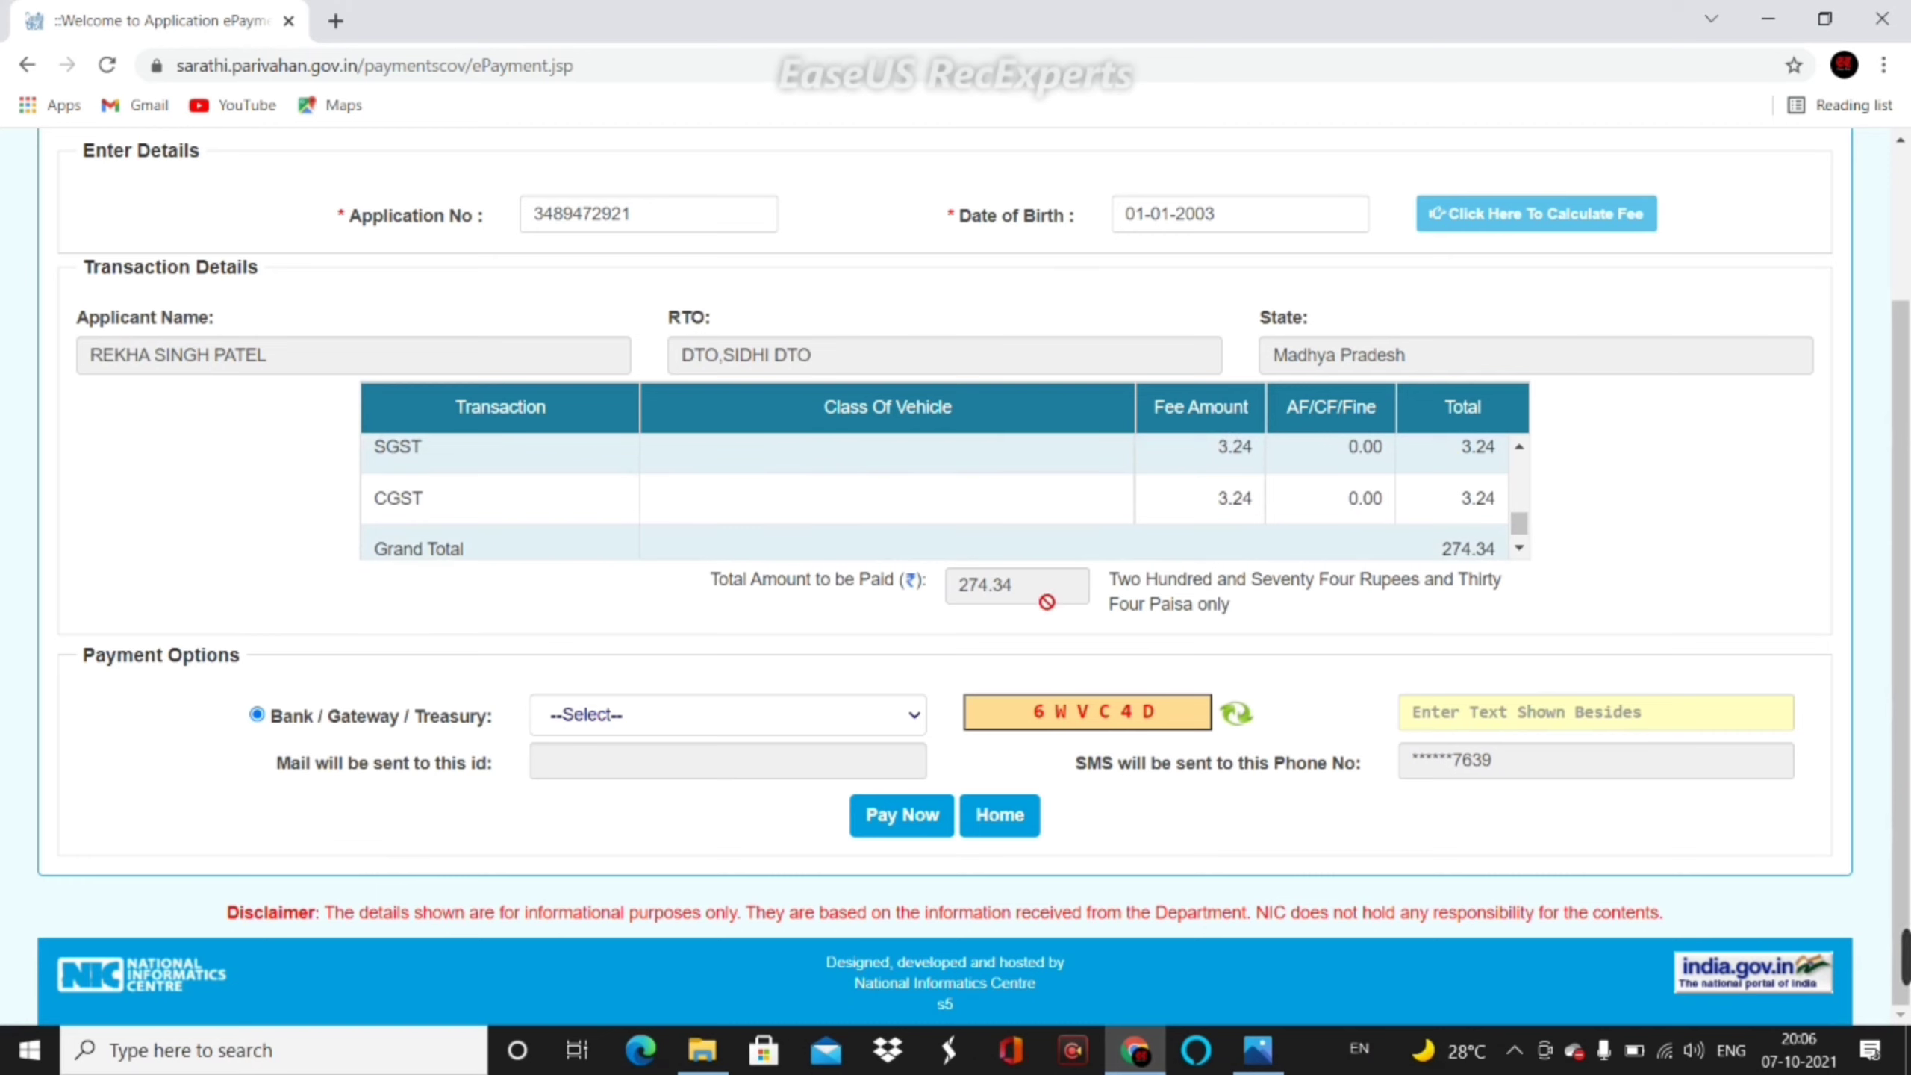
pyautogui.click(719, 714)
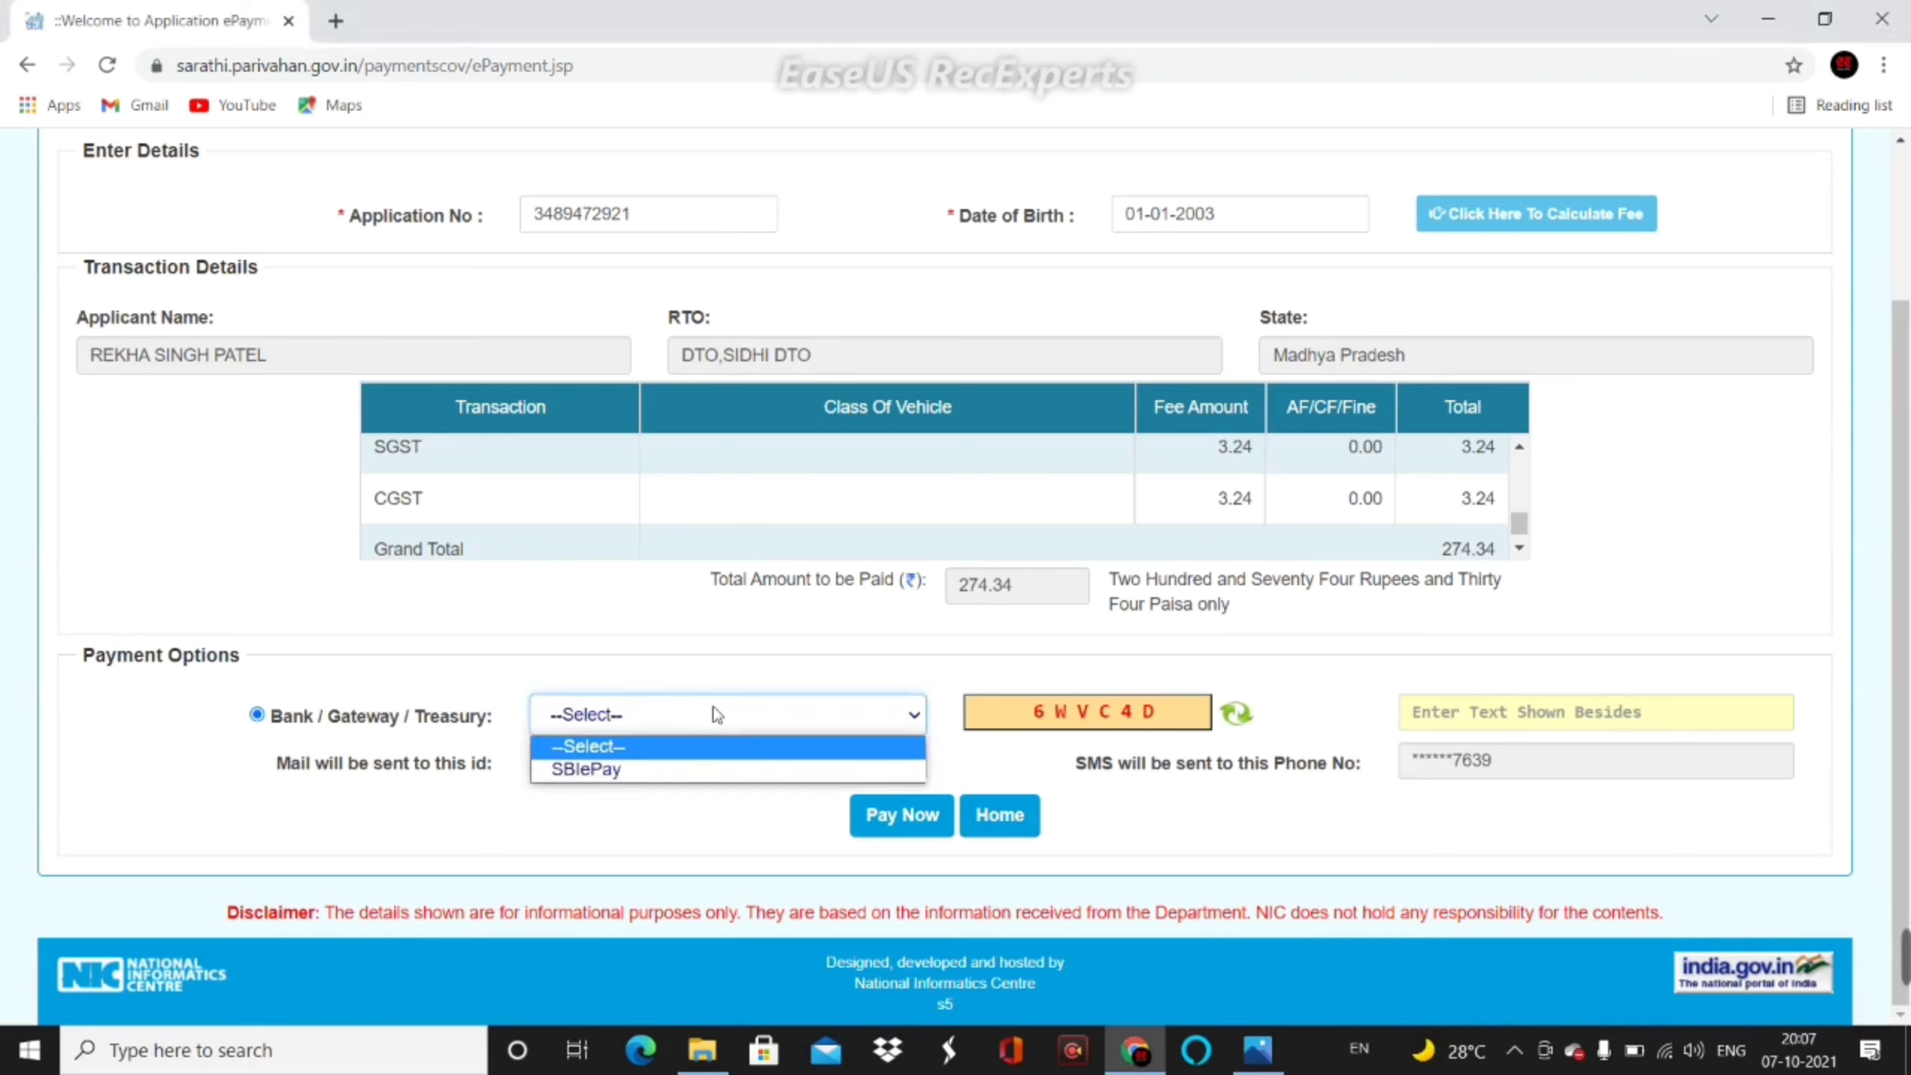
pyautogui.click(680, 766)
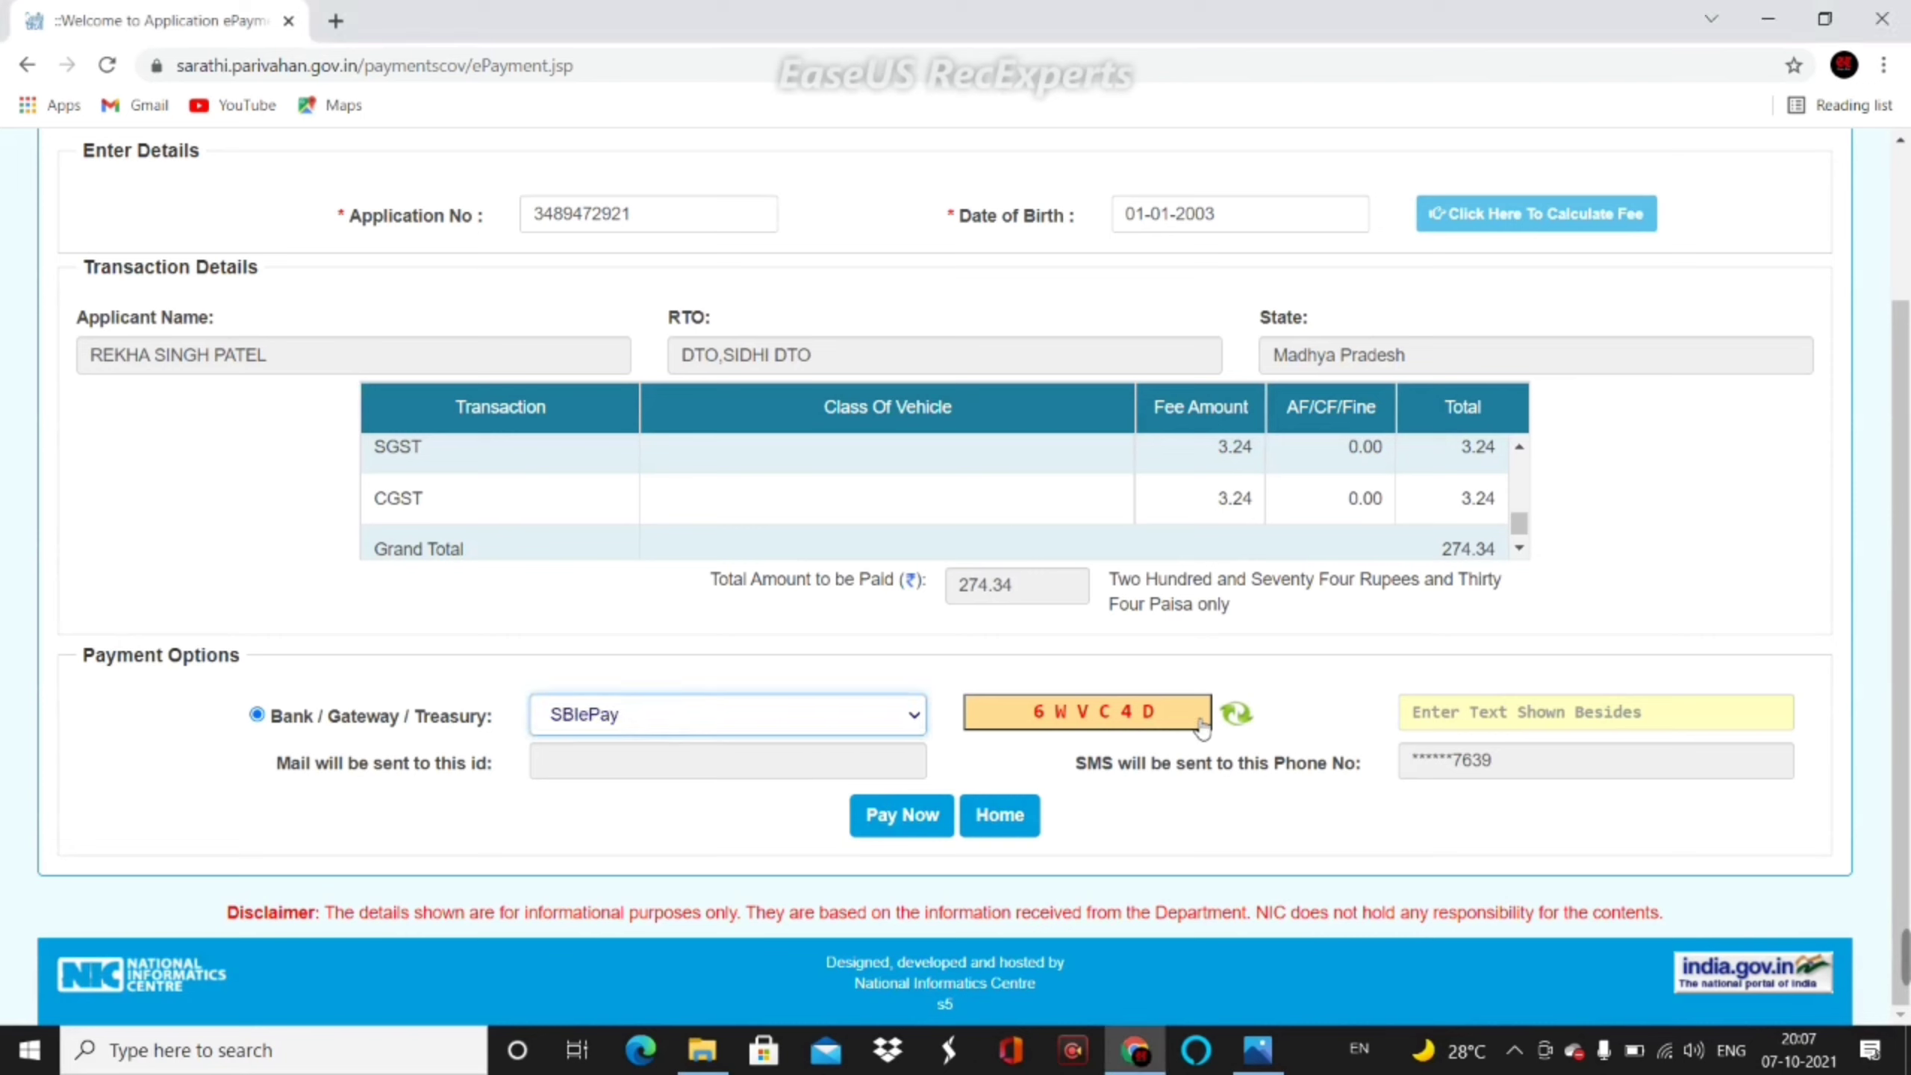
pyautogui.click(1495, 720)
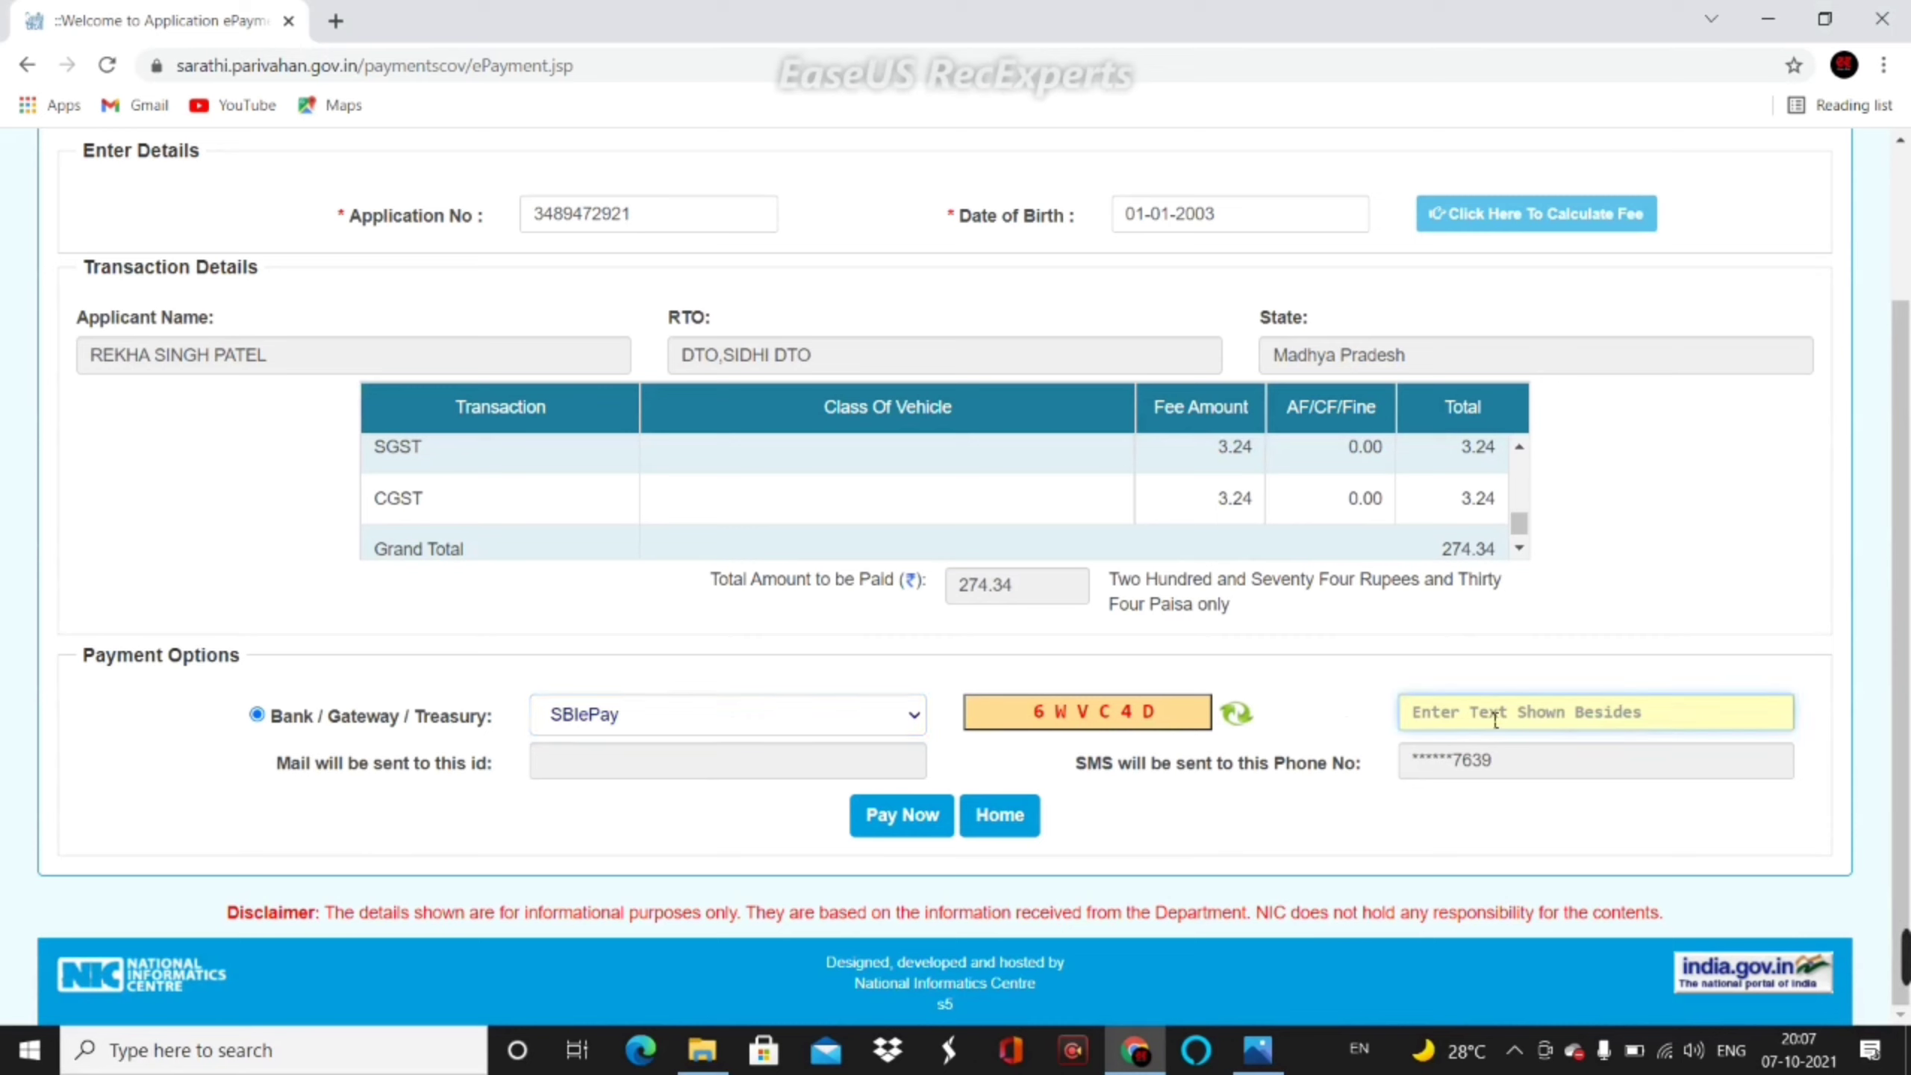
pyautogui.write('6WVC4D')
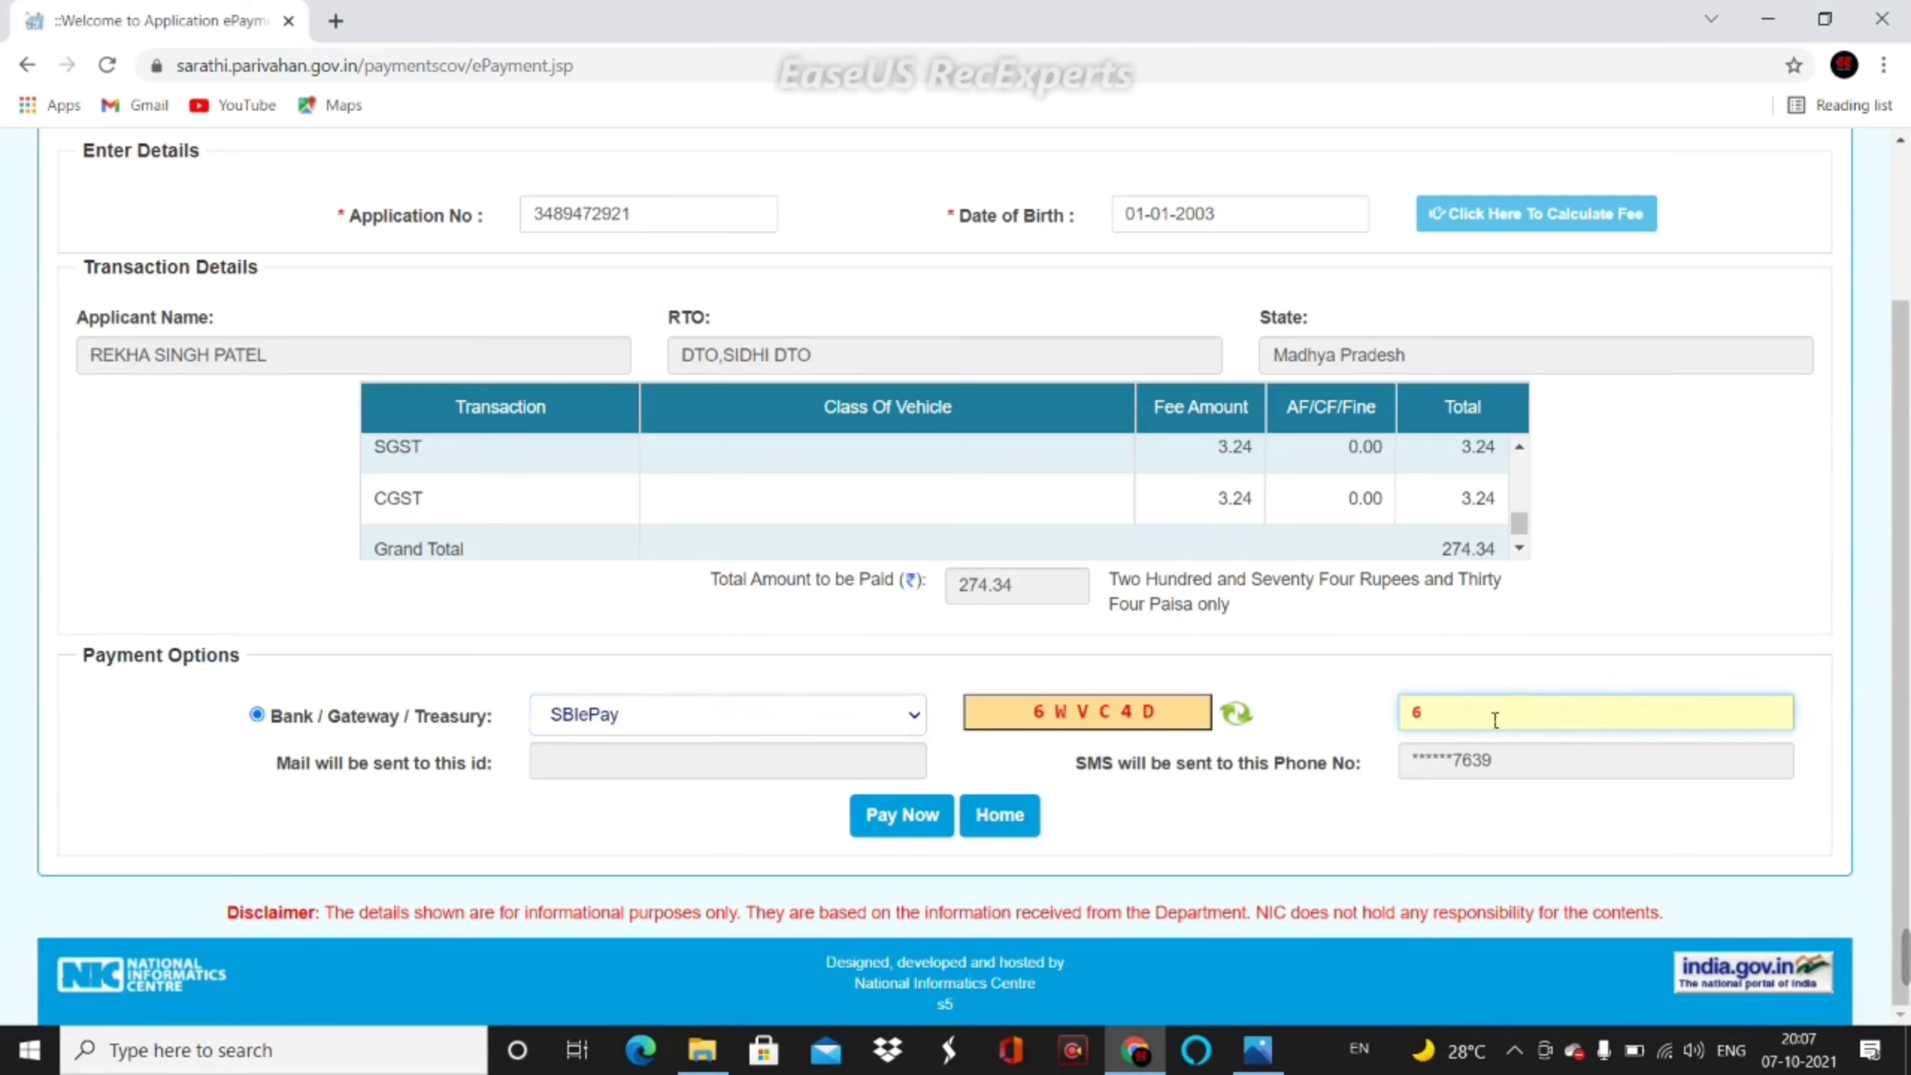